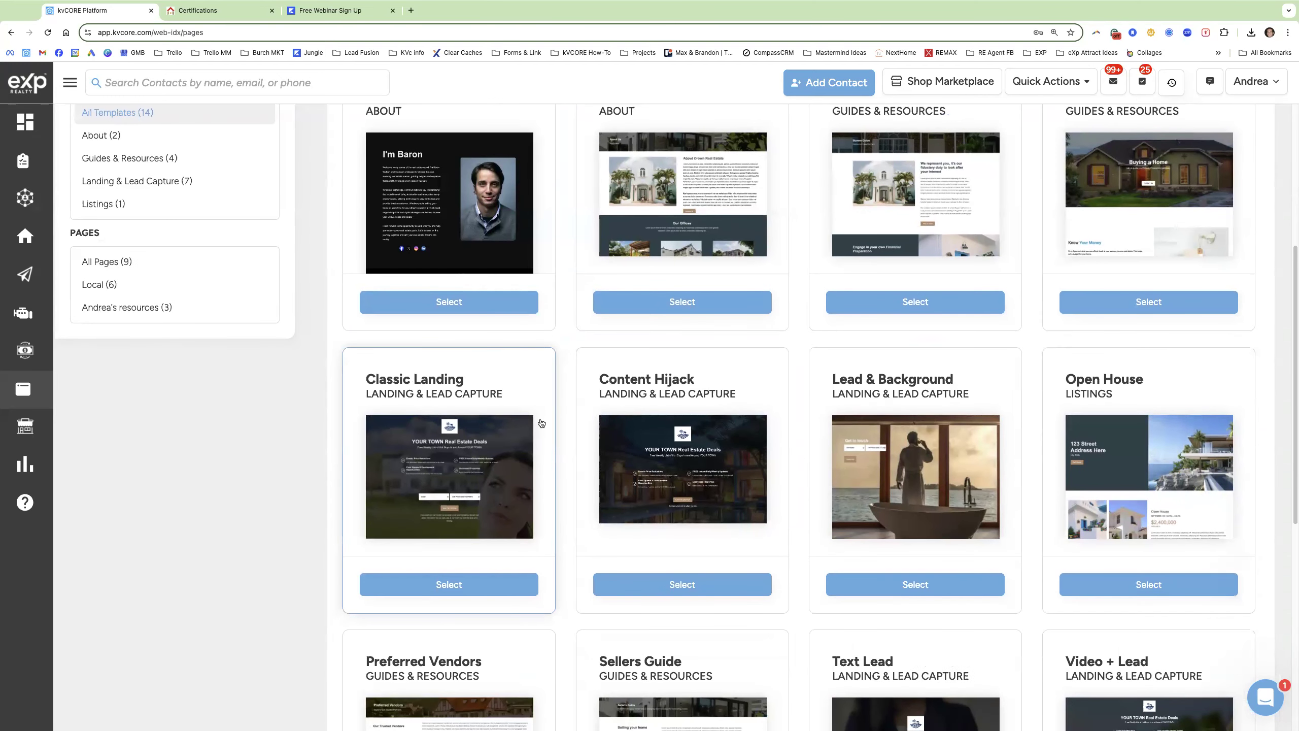
Check the Certifications example page, then start a blank custom page in kvCORE.
scroll(542, 390, "up", 2)
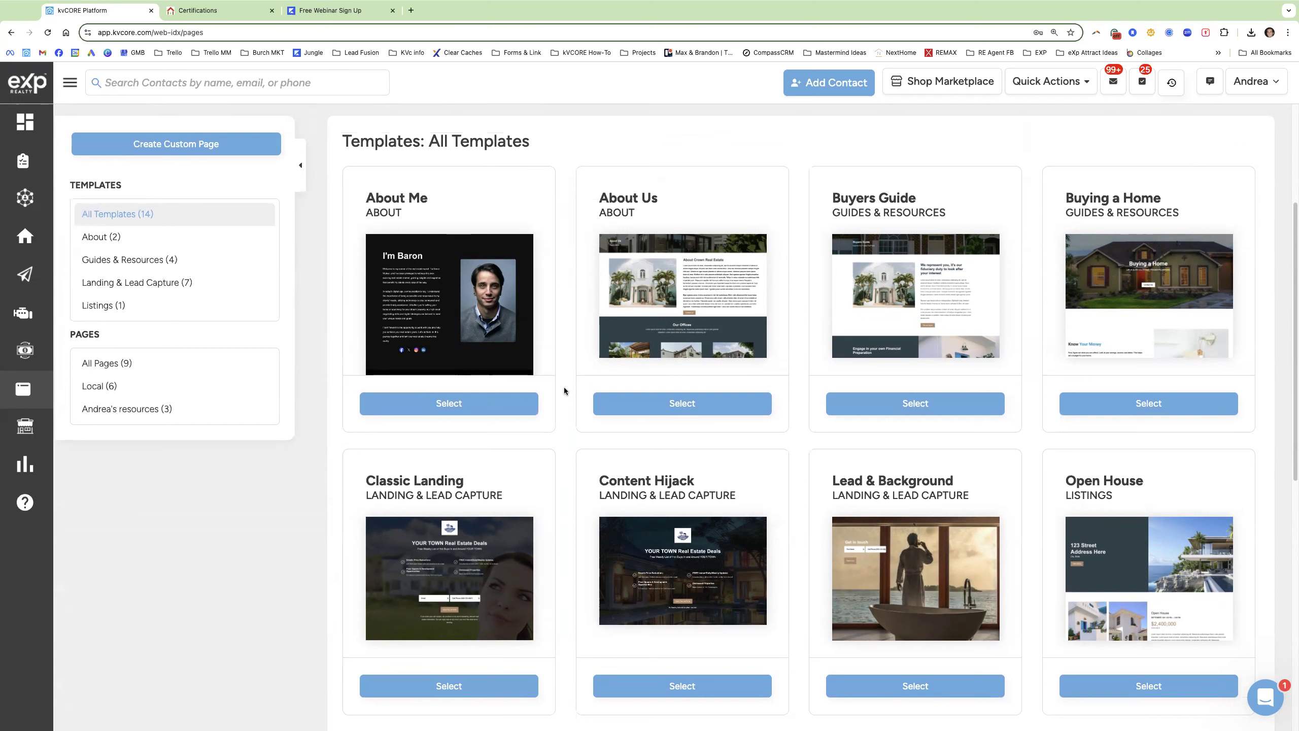
scroll(545, 378, "up", 1)
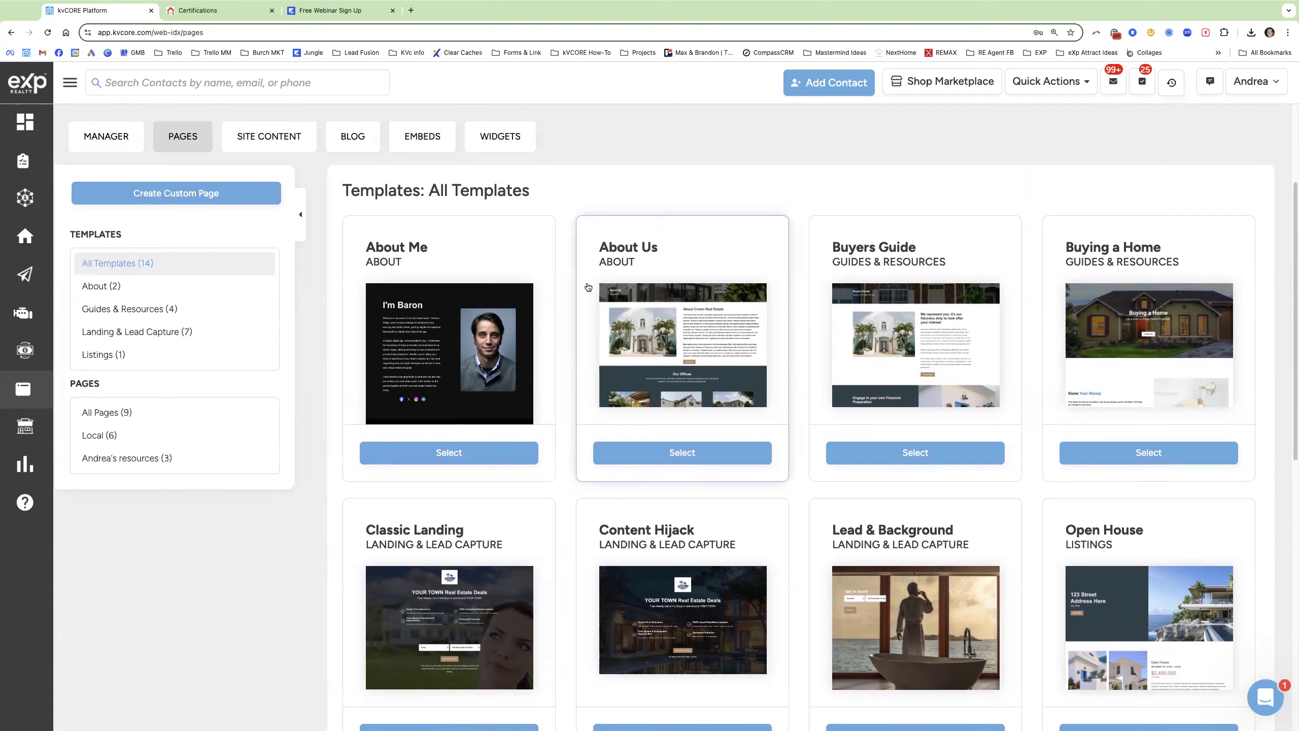
left_click(227, 11)
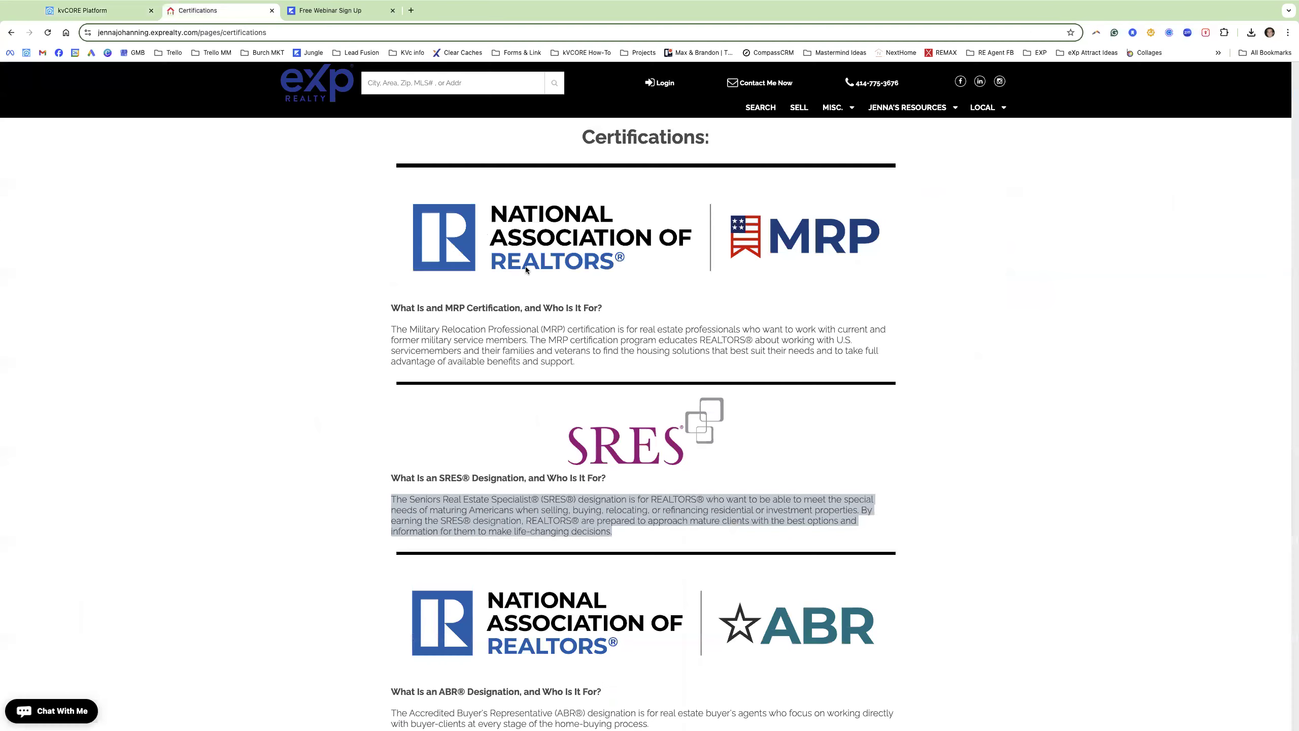
left_click(589, 318)
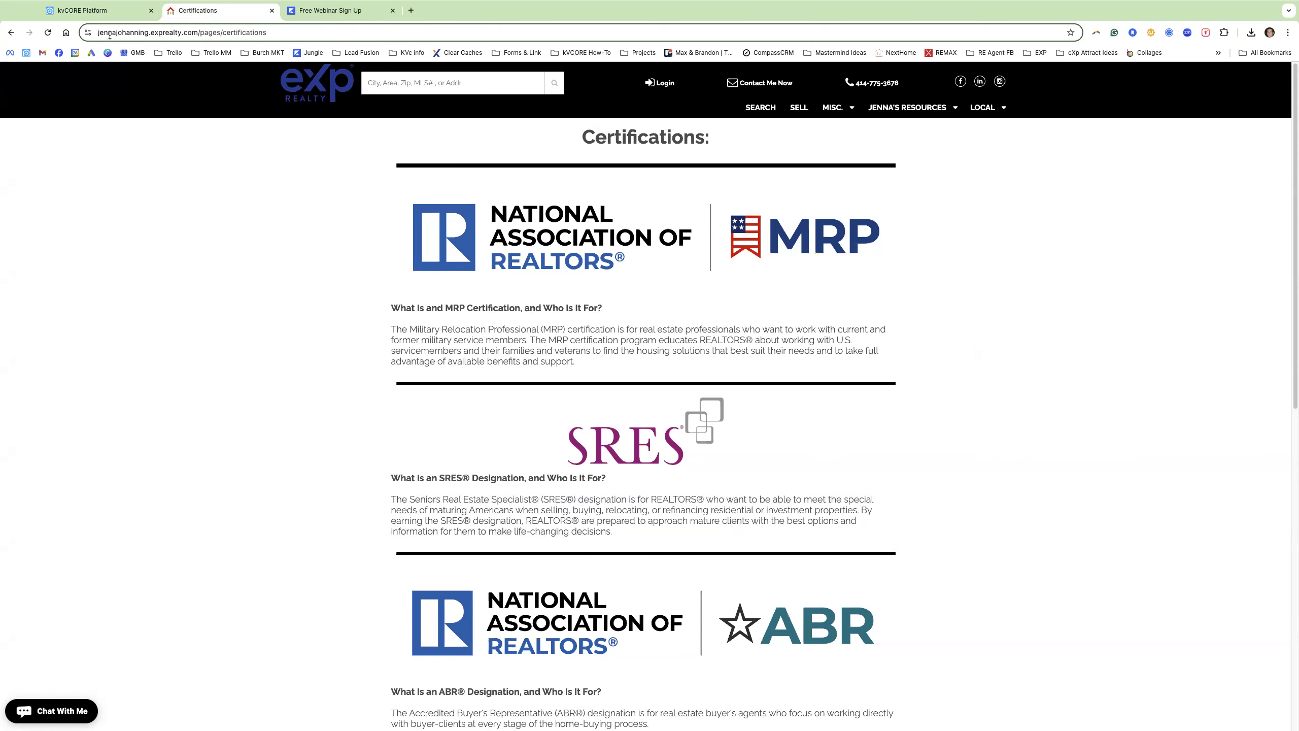
left_click(108, 10)
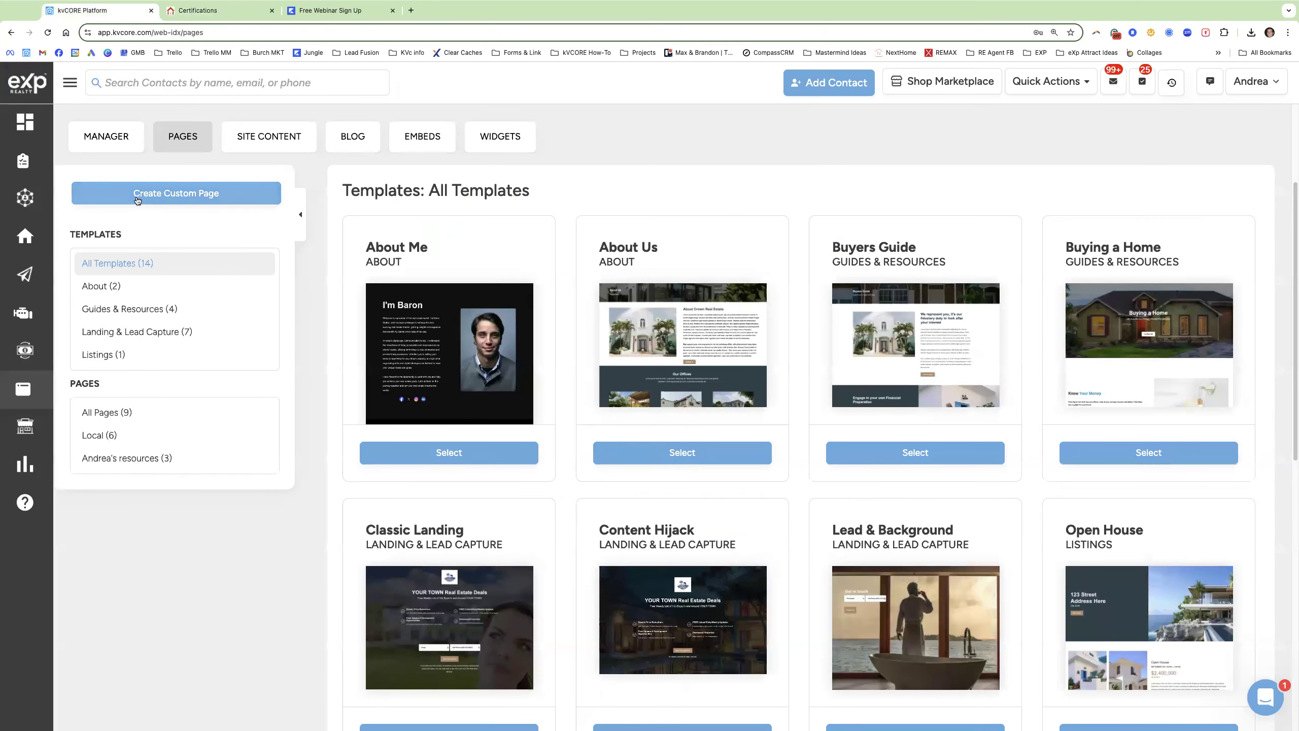
left_click(174, 197)
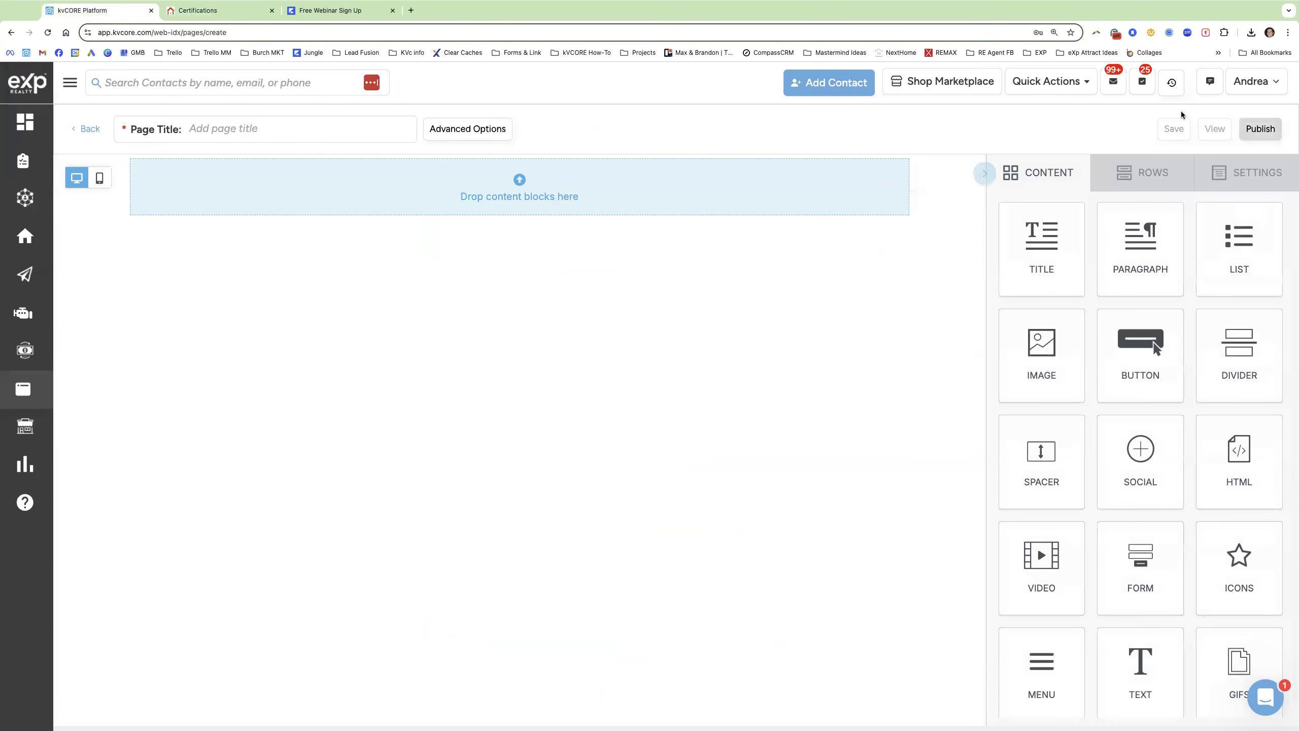
Following the Certifications example layout, add a title block and an image block to the page, with a divider between them.
left_click(200, 10)
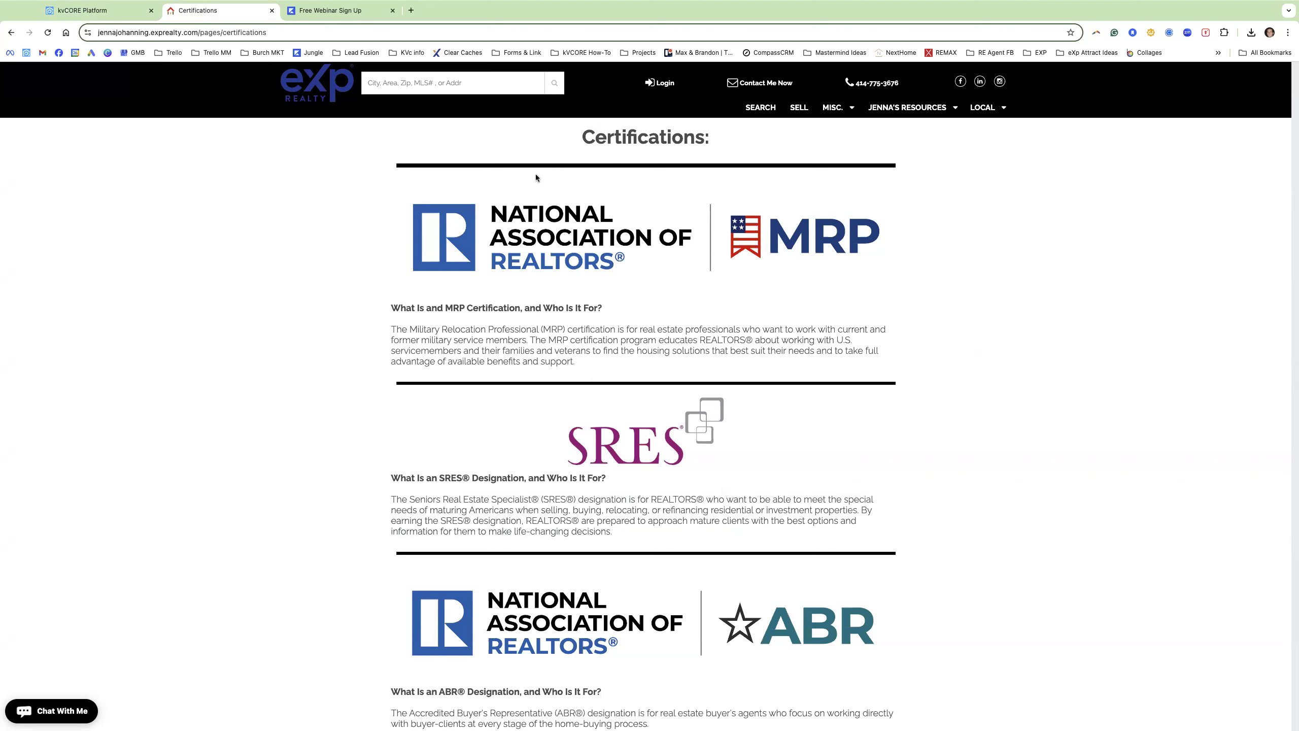
triple_click(649, 136)
left_click(375, 175)
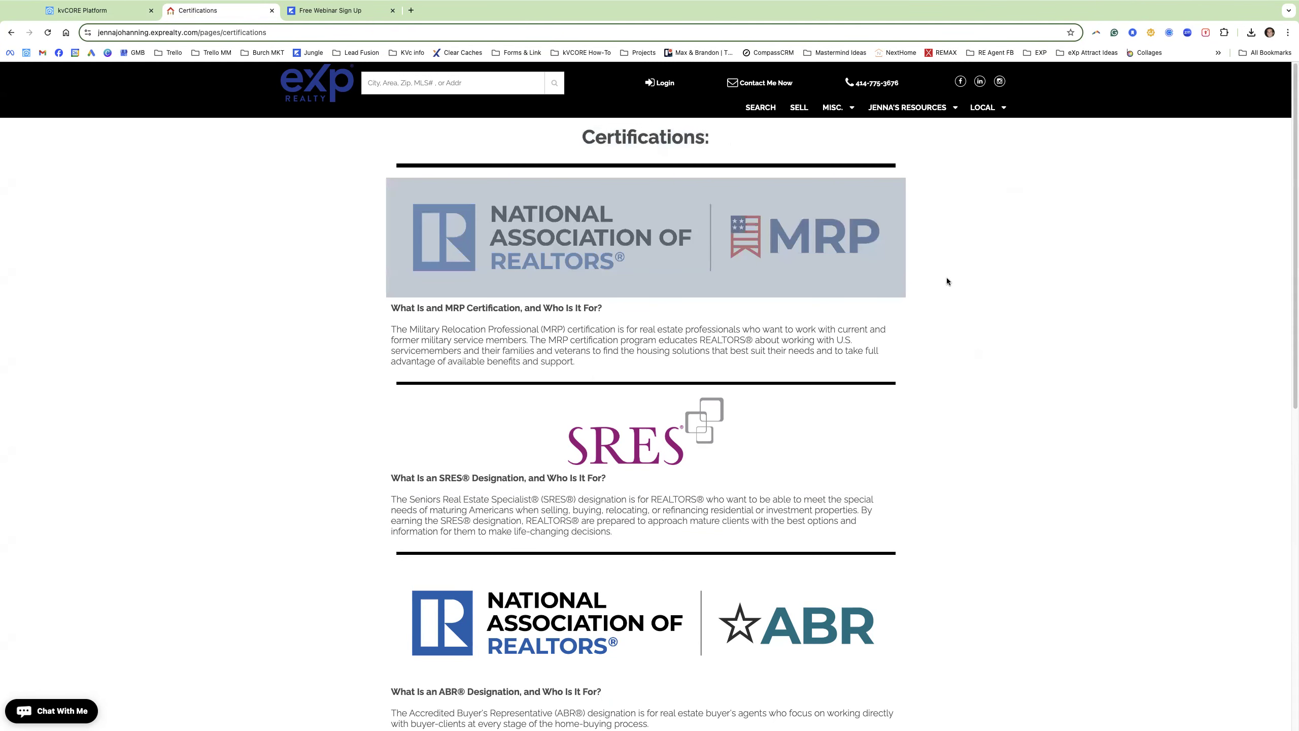
left_click_drag(878, 351, 392, 307)
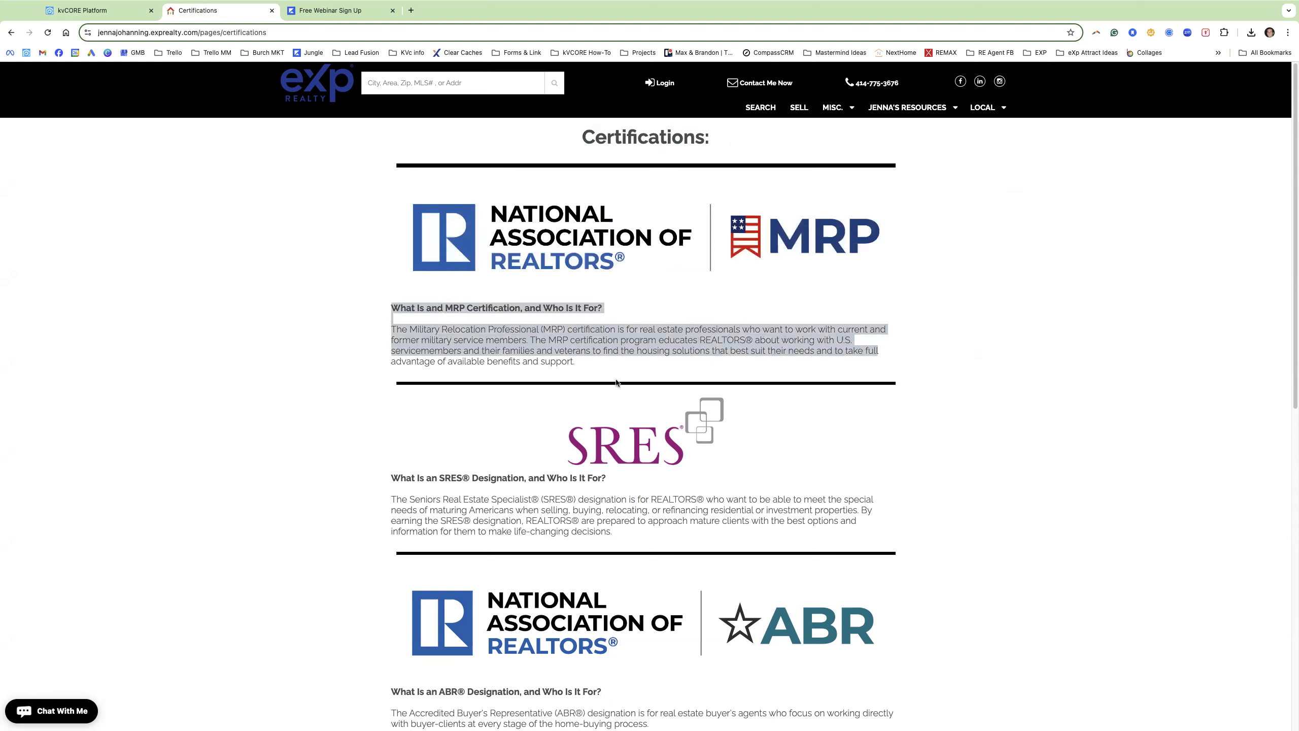
key("ctrl+shift+Tab")
left_click_drag(1067, 247, 506, 164)
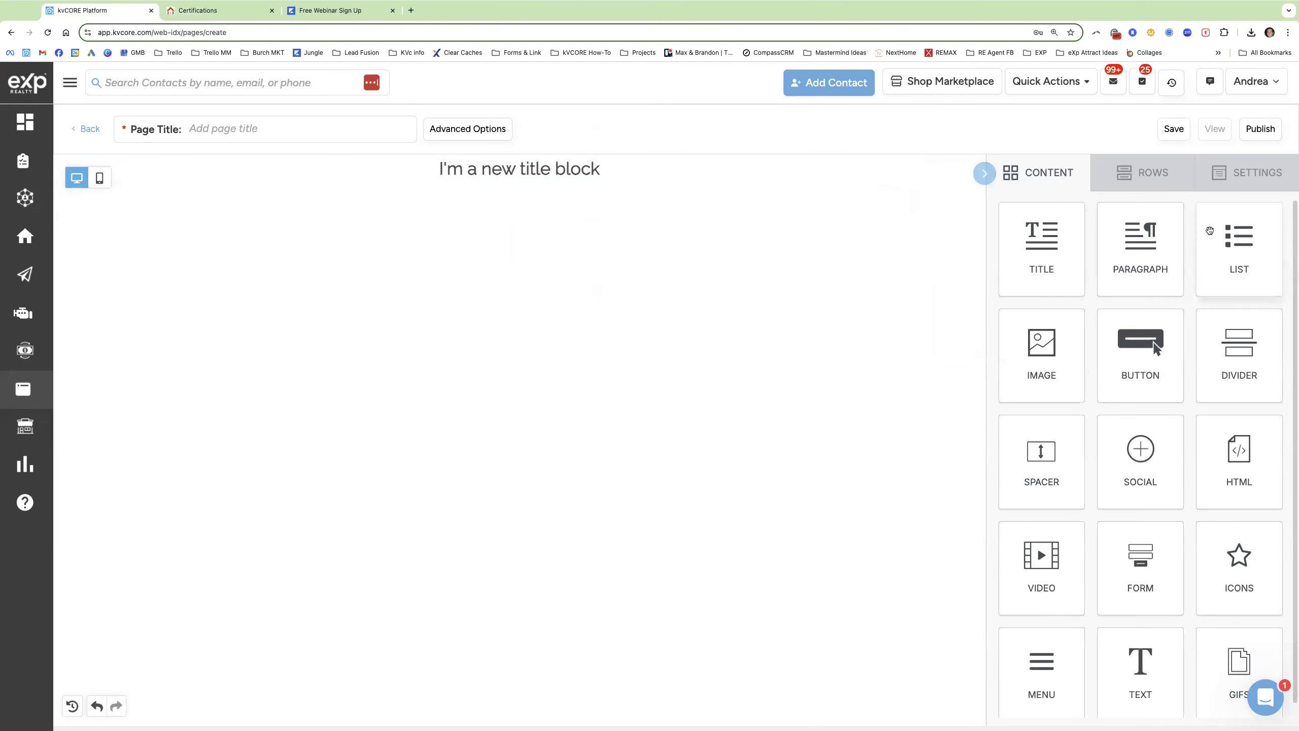
left_click_drag(1061, 353, 480, 177)
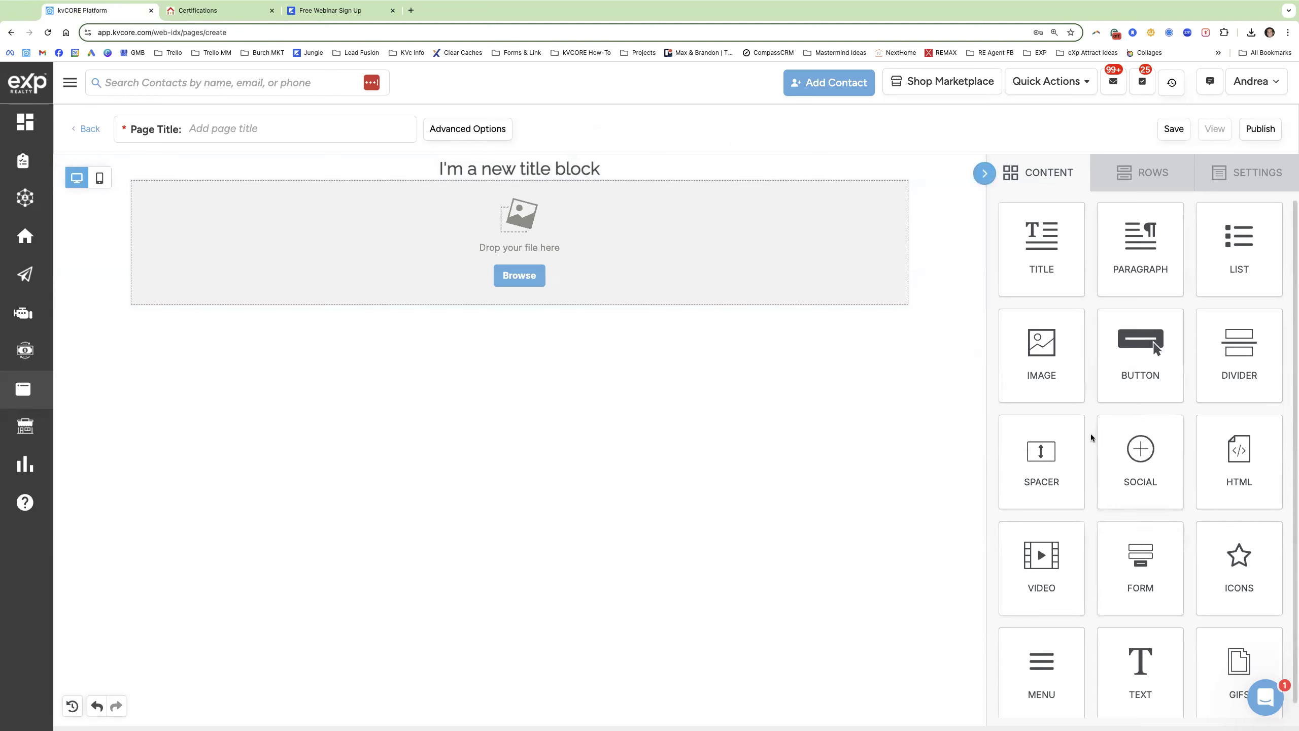
left_click_drag(1228, 356, 536, 194)
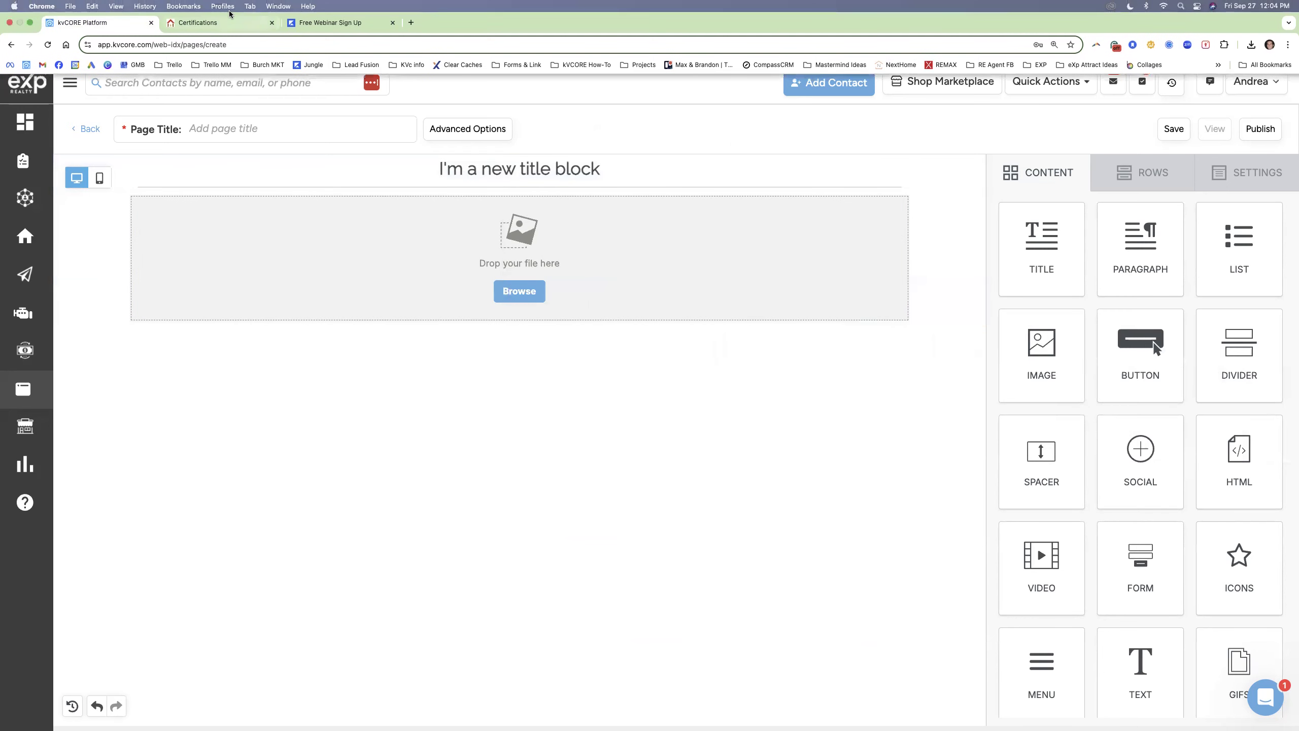
Add a paragraph block directly below the image block.
key("ctrl+Tab")
left_click_drag(684, 137, 582, 138)
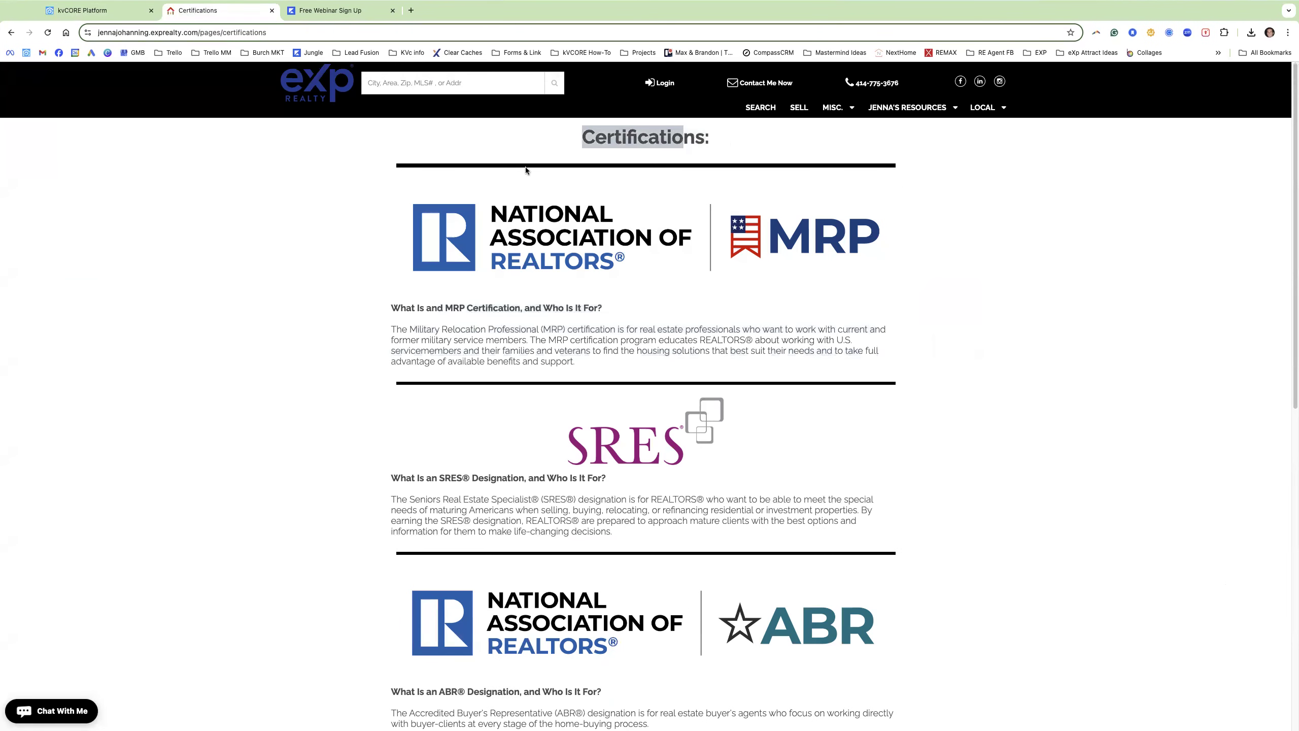
key("ctrl+shift+Tab")
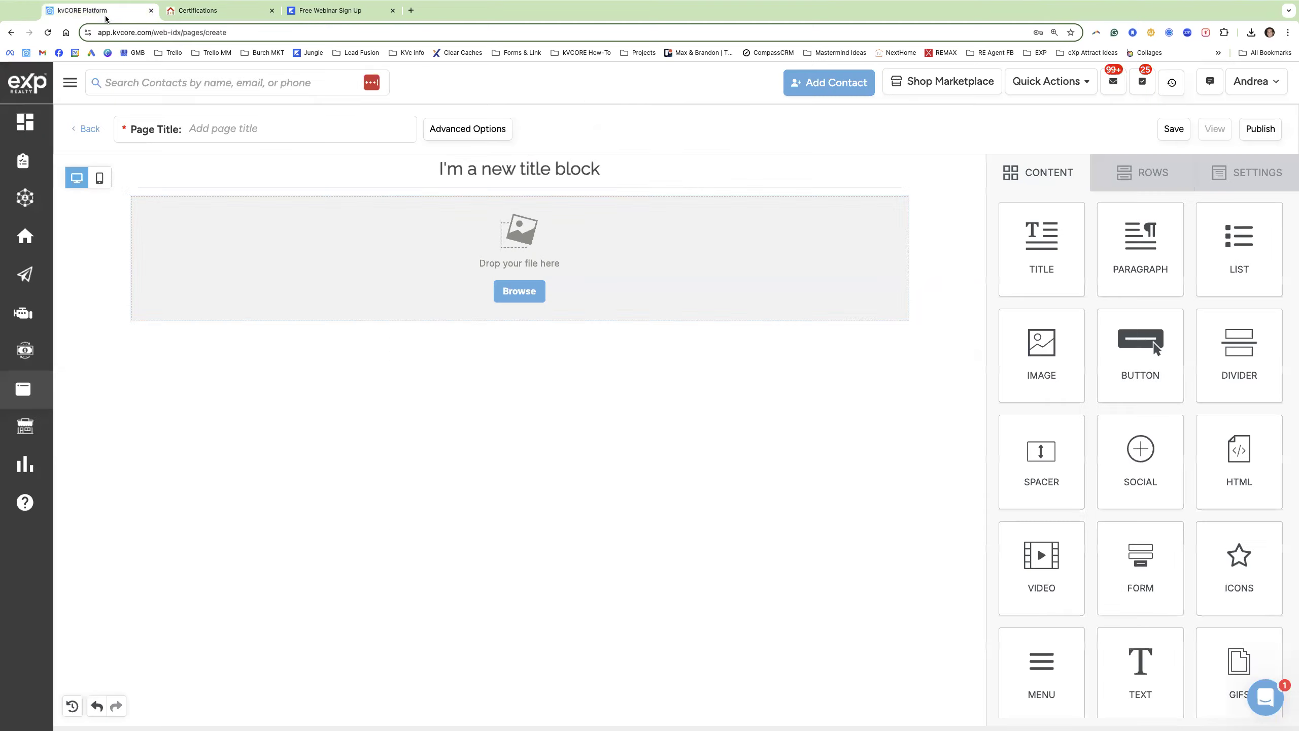
left_click_drag(1142, 269, 546, 327)
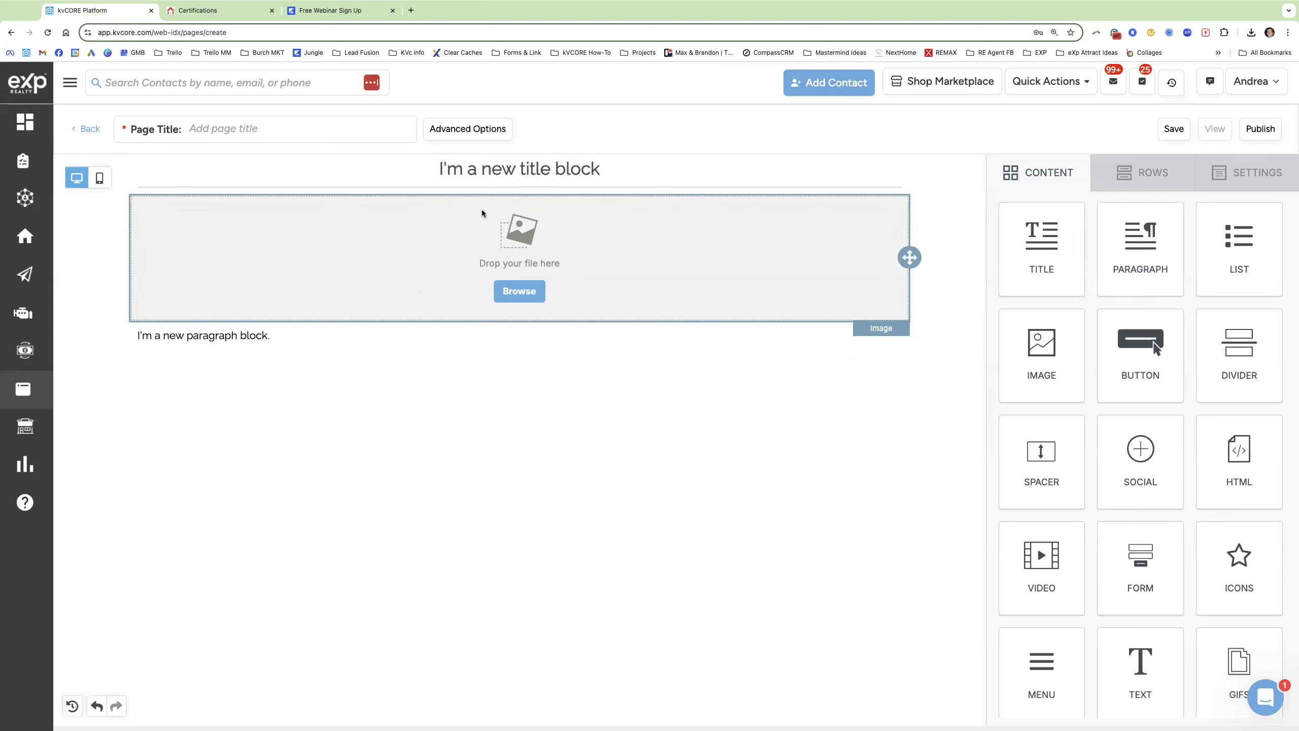
Replace the title block's placeholder with the heading "Certifications:" copied from the example page.
left_click(231, 12)
triple_click(641, 134)
key("ctrl+c")
left_click(128, 12)
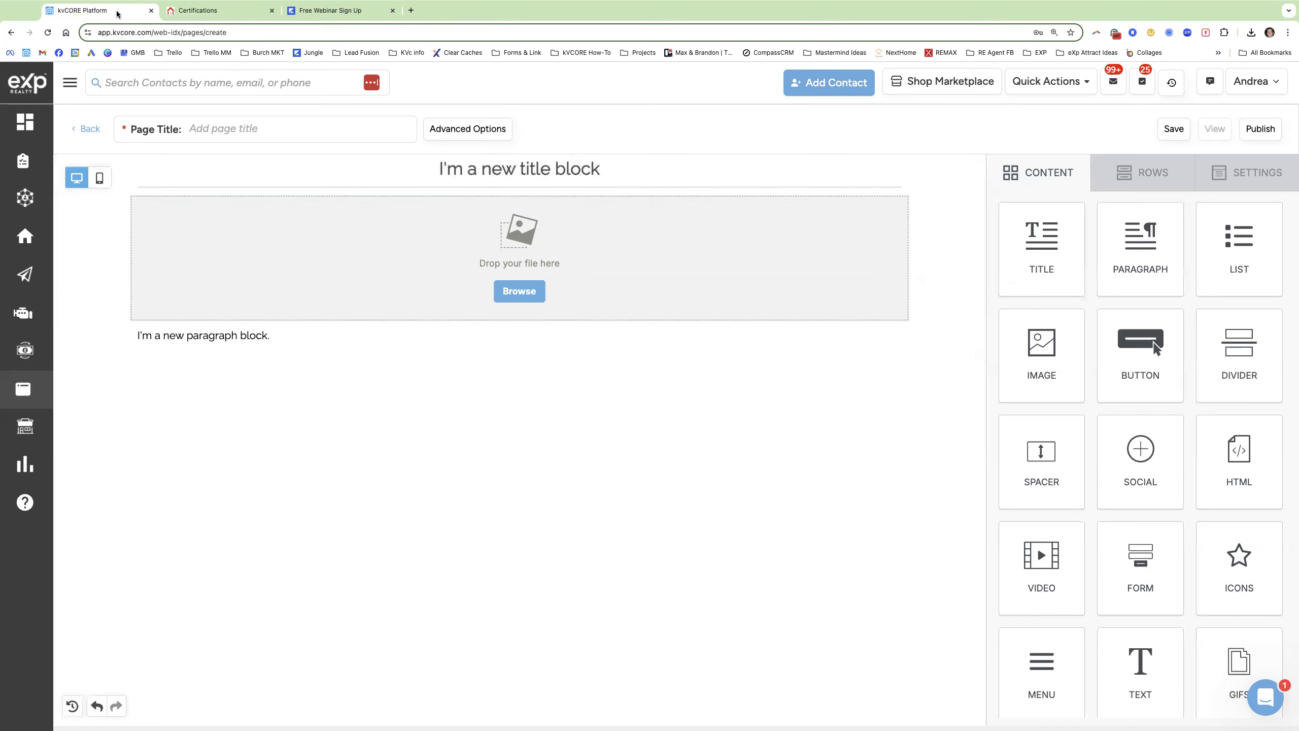
triple_click(529, 169)
key("ctrl+v")
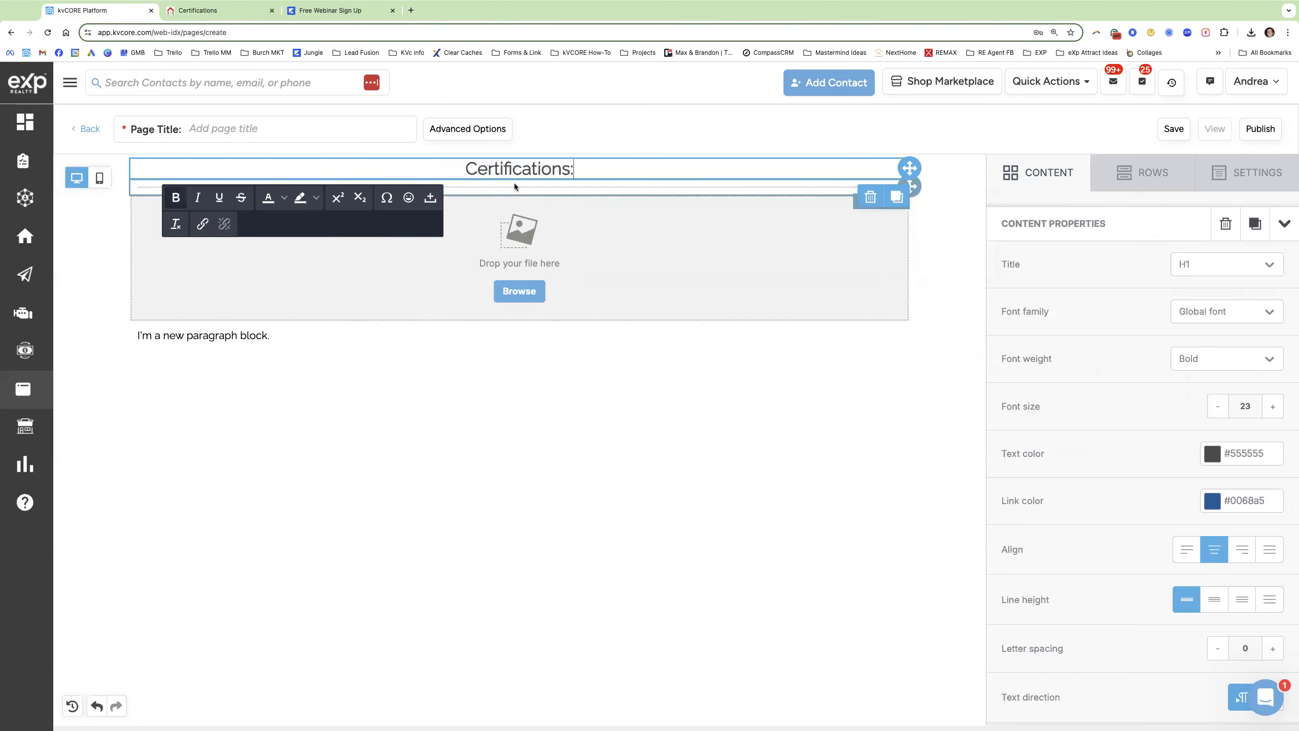
Match the divider to the example page by setting its line thickness to 4 and its color to black (#000000).
left_click(516, 187)
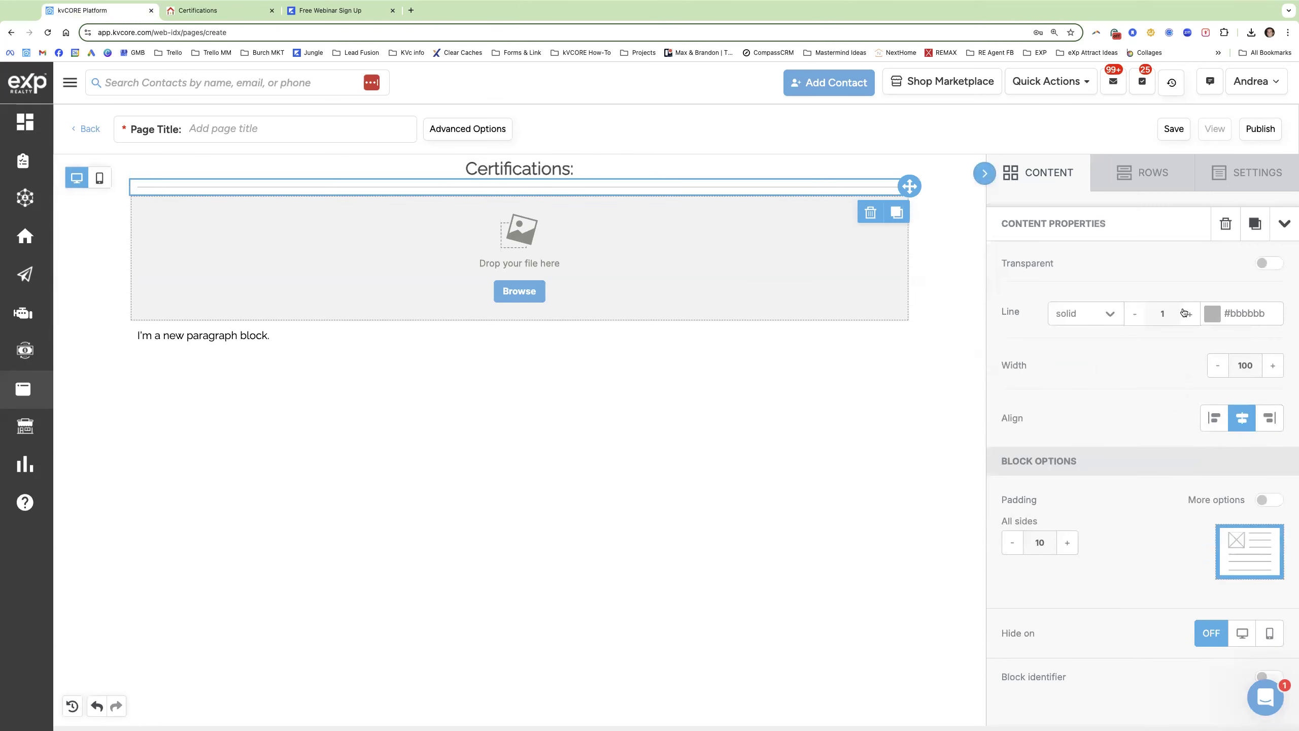
left_click(228, 15)
scroll(481, 198, "down", 1)
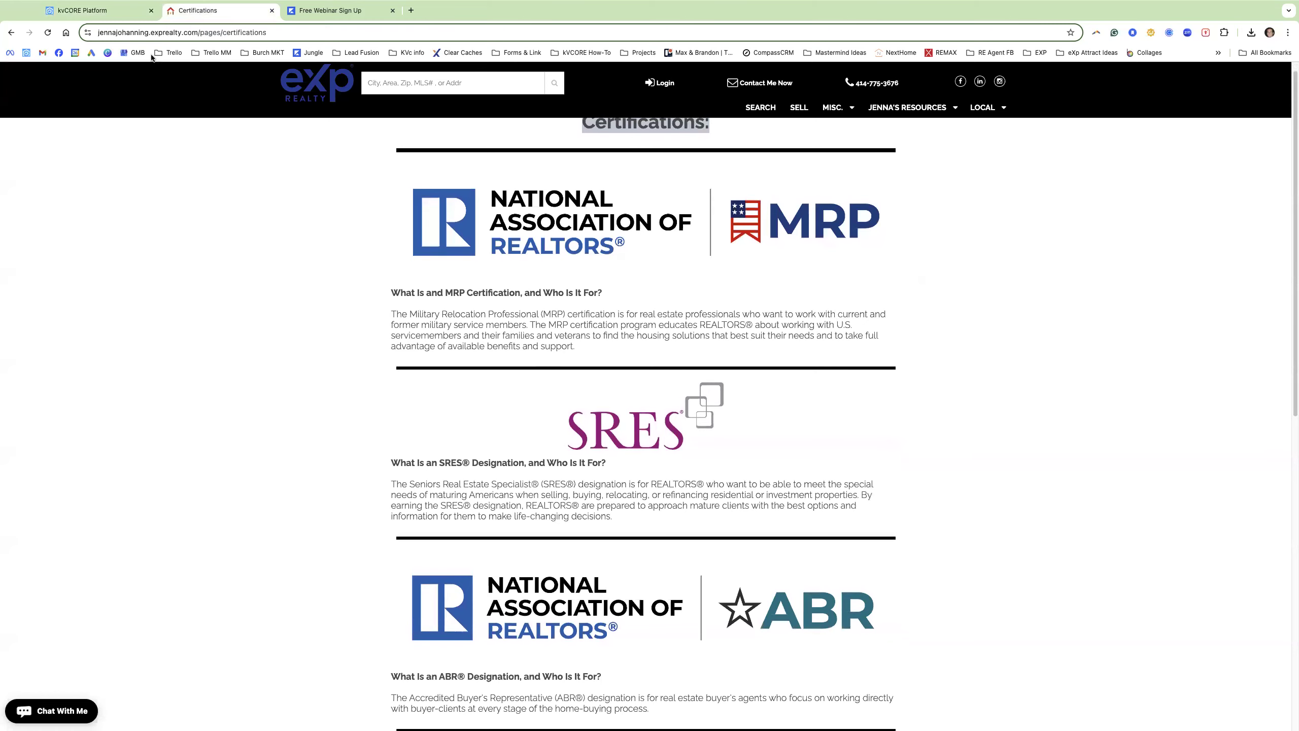
left_click(123, 12)
left_click(1189, 313)
left_click(1189, 314)
left_click(1190, 314)
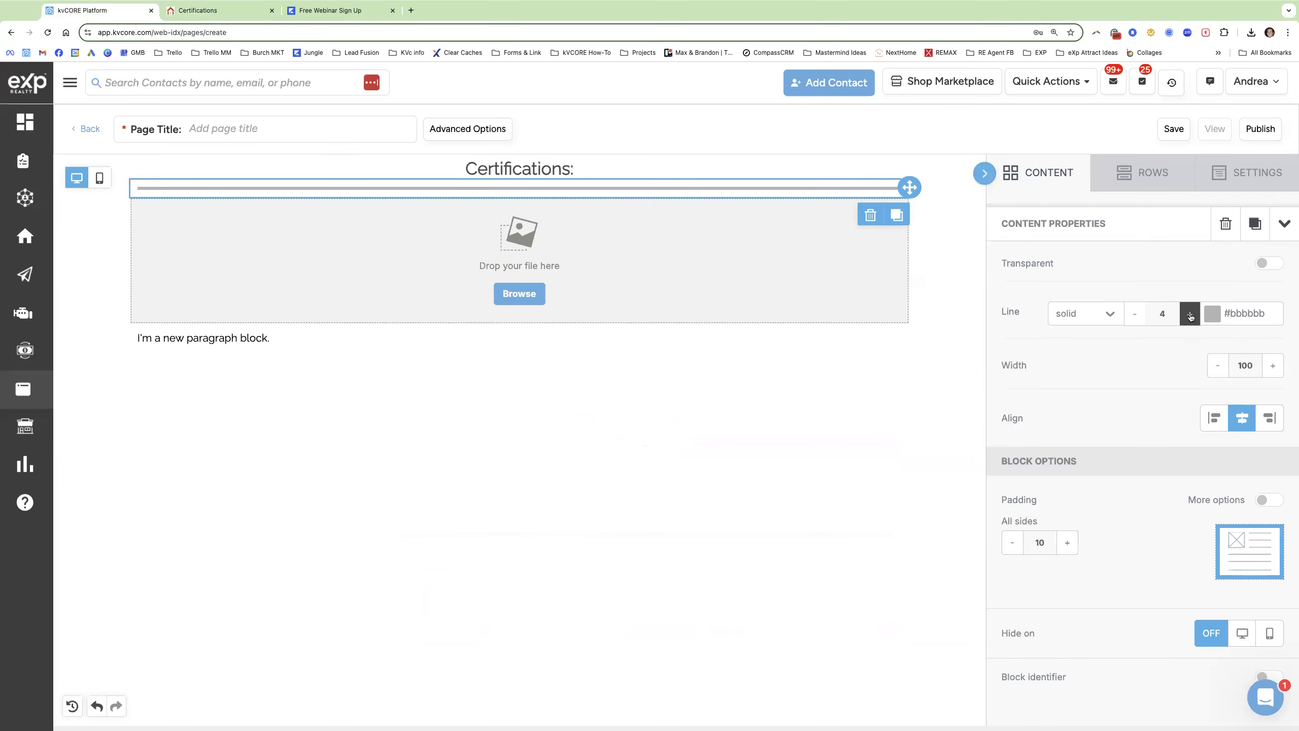
left_click(1142, 316)
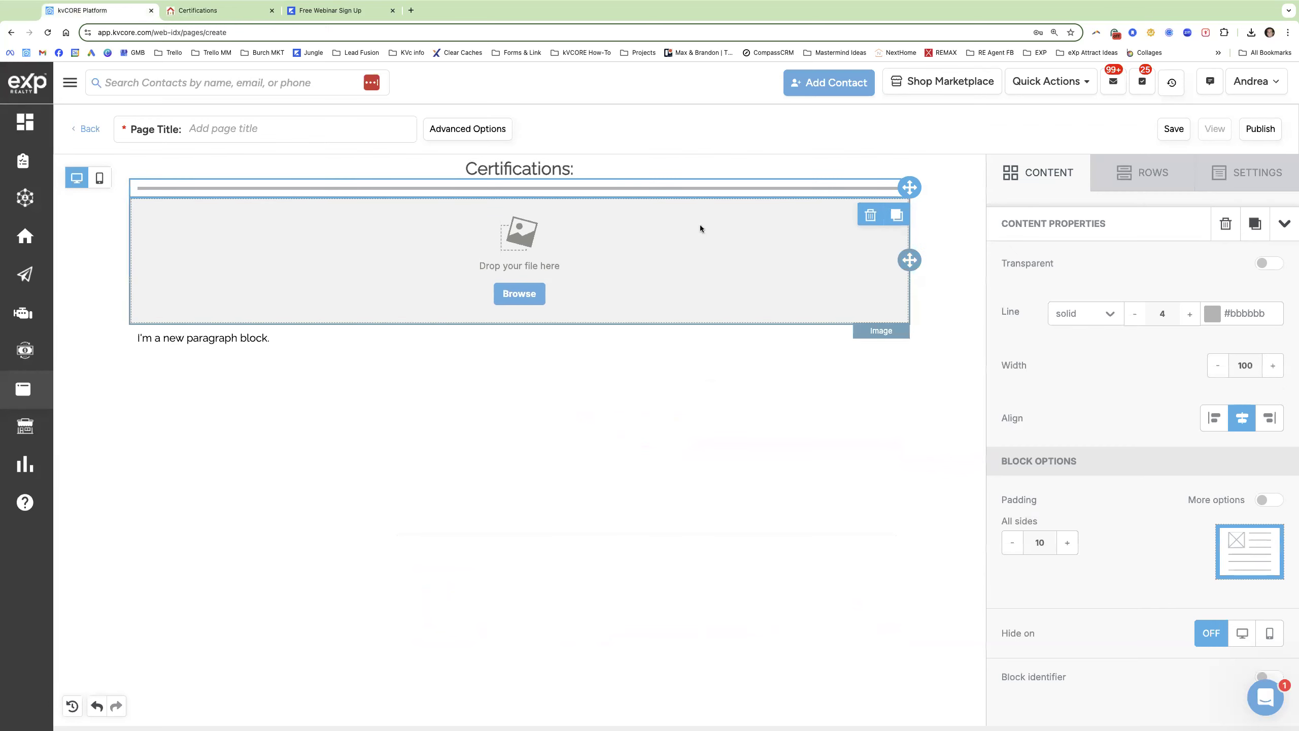
left_click(1212, 314)
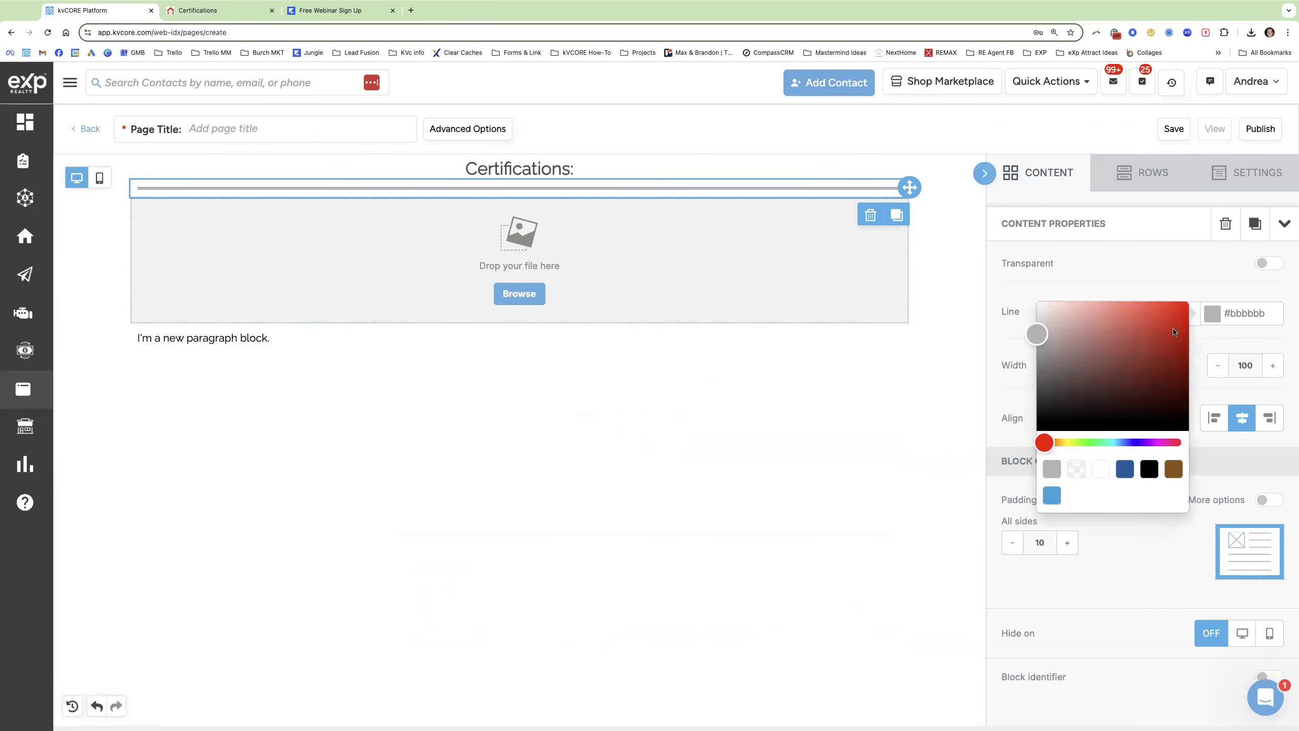
left_click(1150, 469)
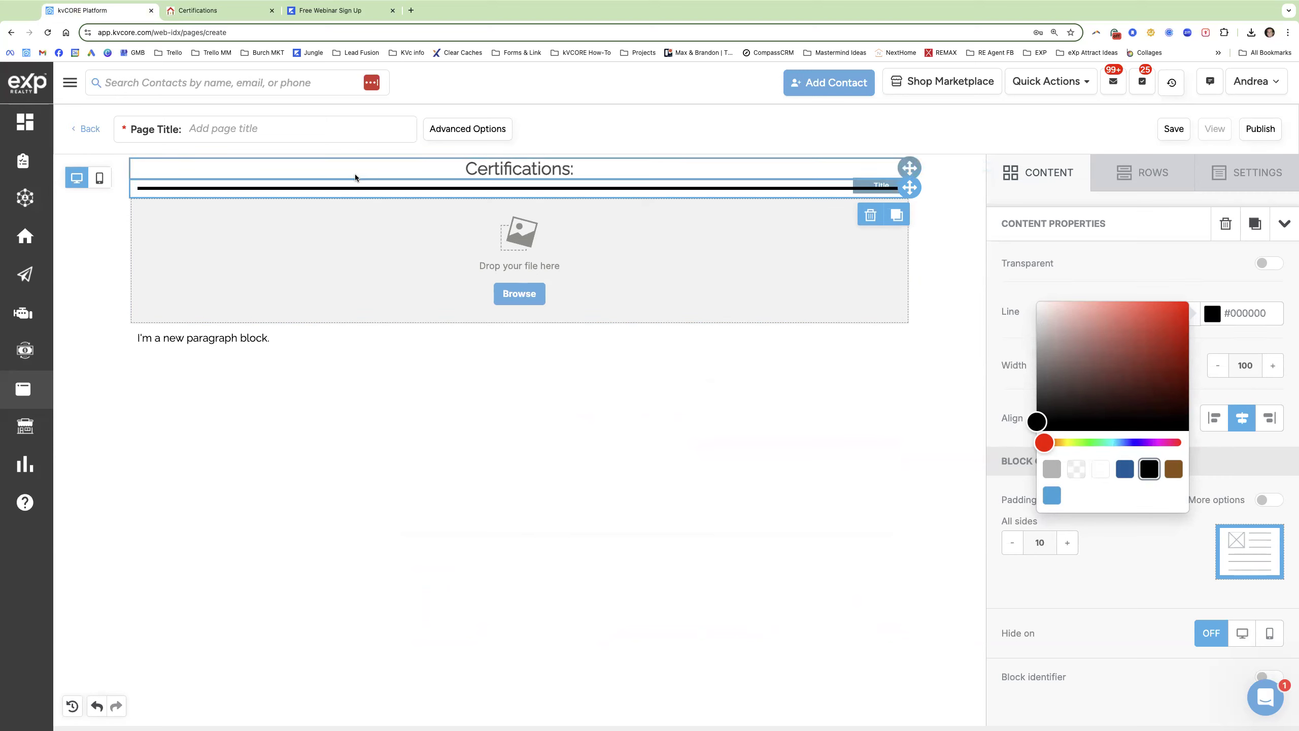
Save the National Association of Realtors MRP logo image from the Certifications example page to the computer.
left_click(429, 243)
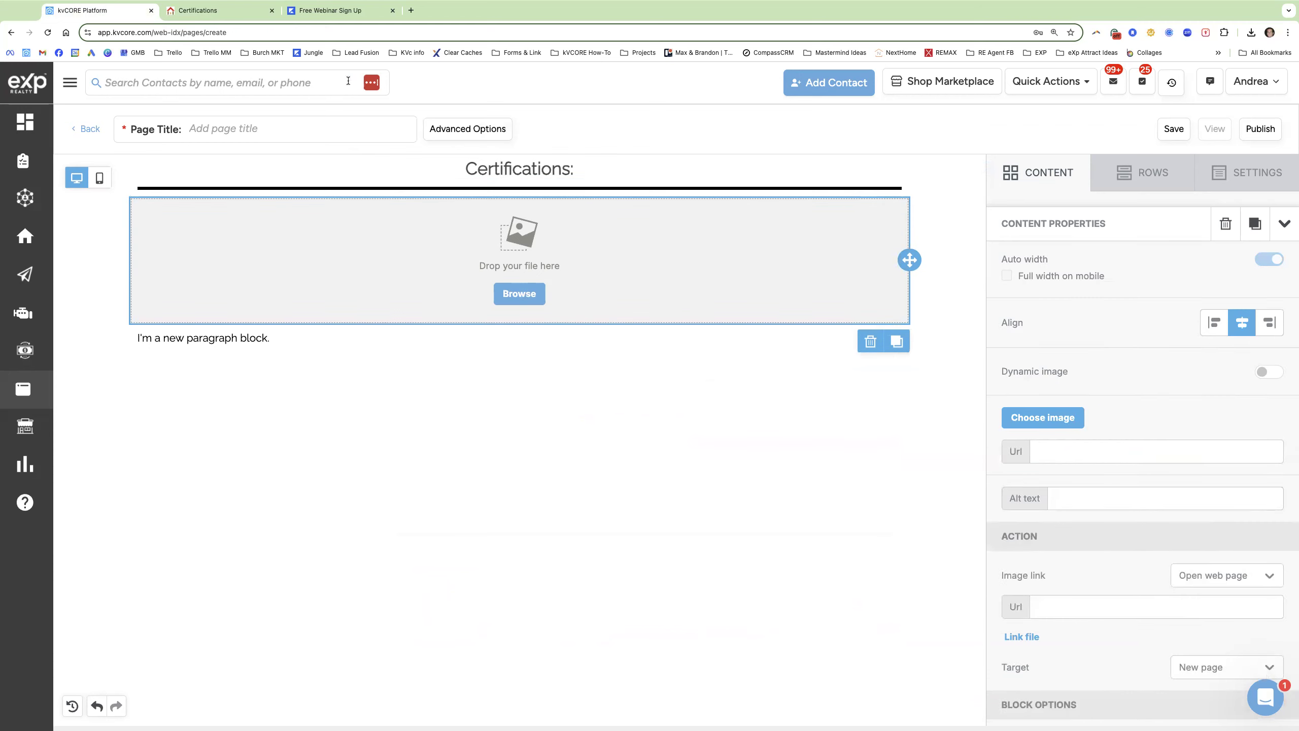
left_click(229, 14)
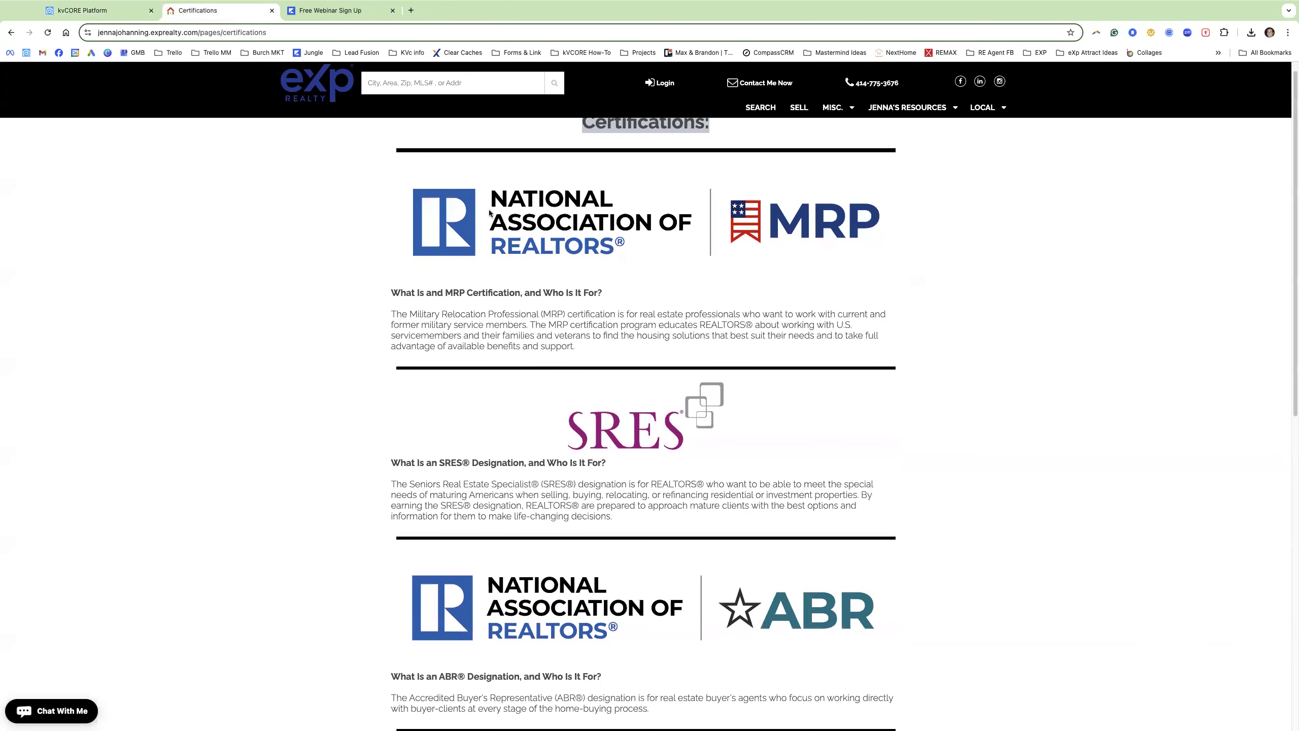
scroll(848, 595, "up", 1)
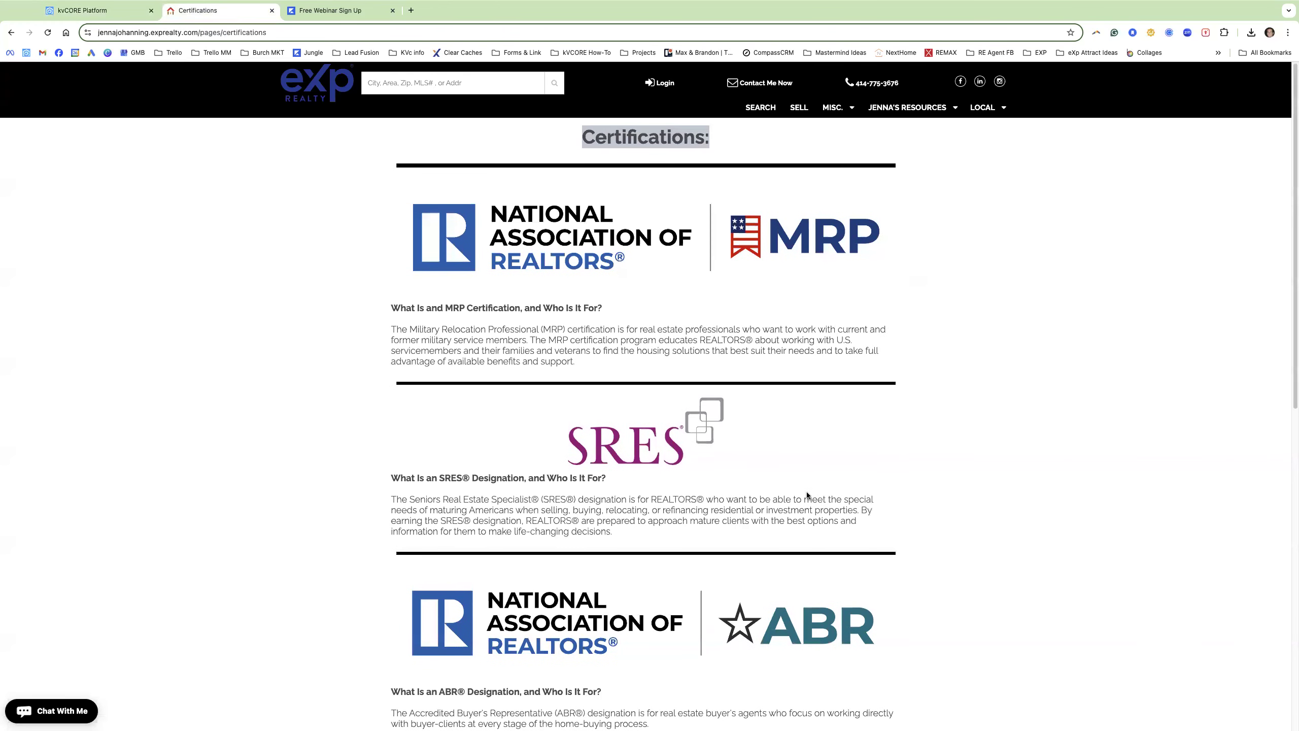
scroll(458, 196, "down", 1)
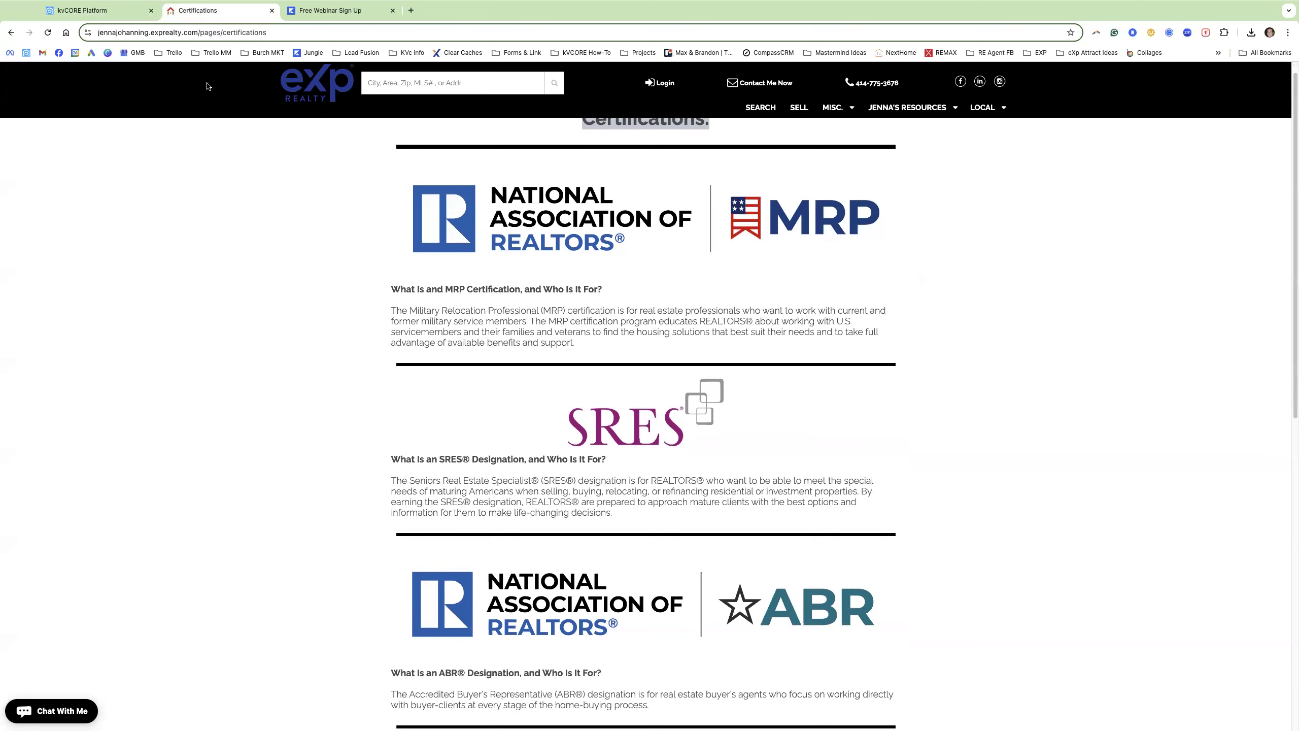
right_click(472, 207)
left_click(538, 245)
key("Return")
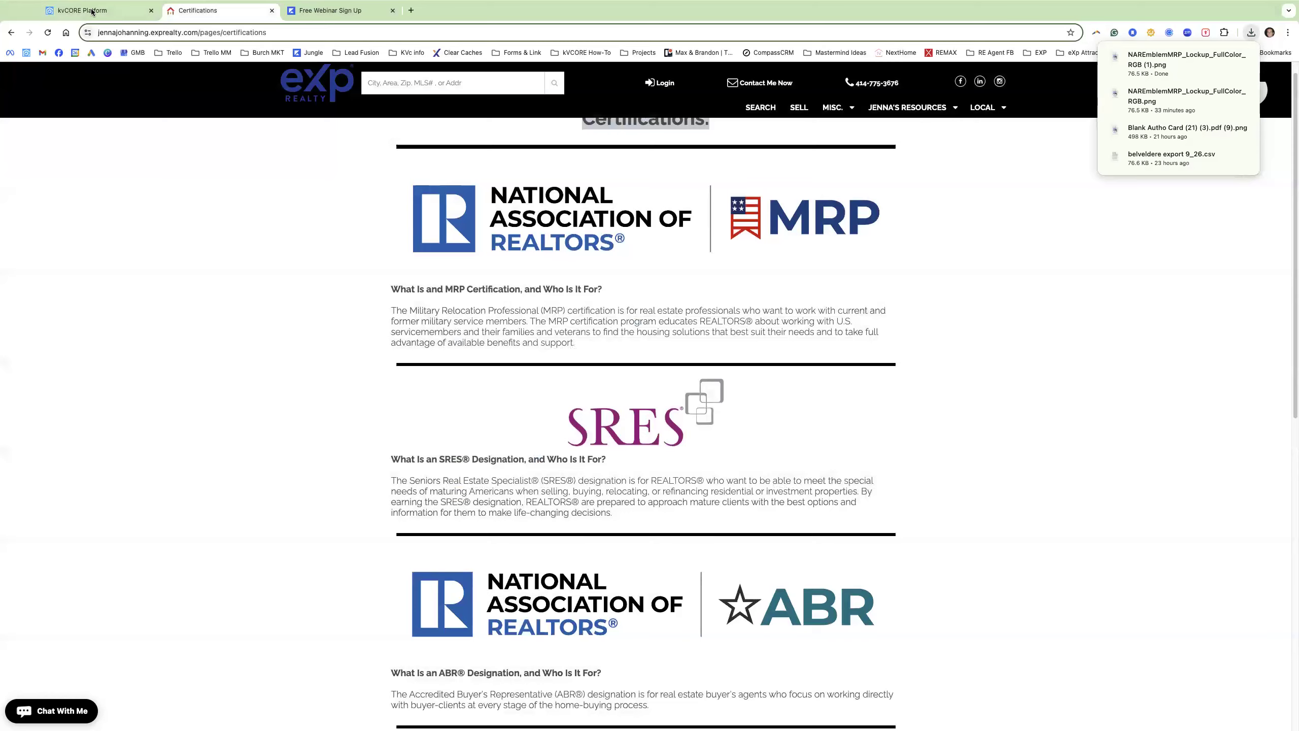
Insert the NAREmblemMRP_Lockup_FullColor_RGB.png logo from the file manager into the page's image block.
left_click(82, 10)
left_click(522, 292)
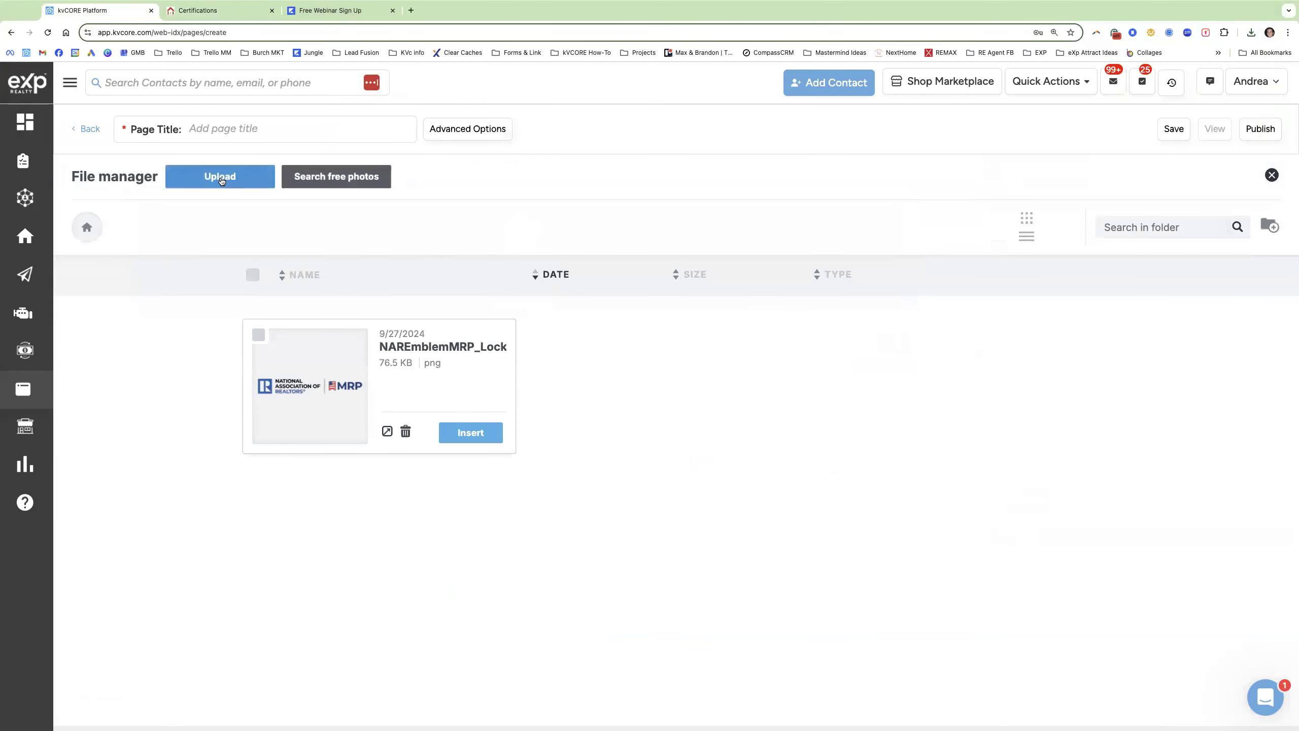
left_click(220, 179)
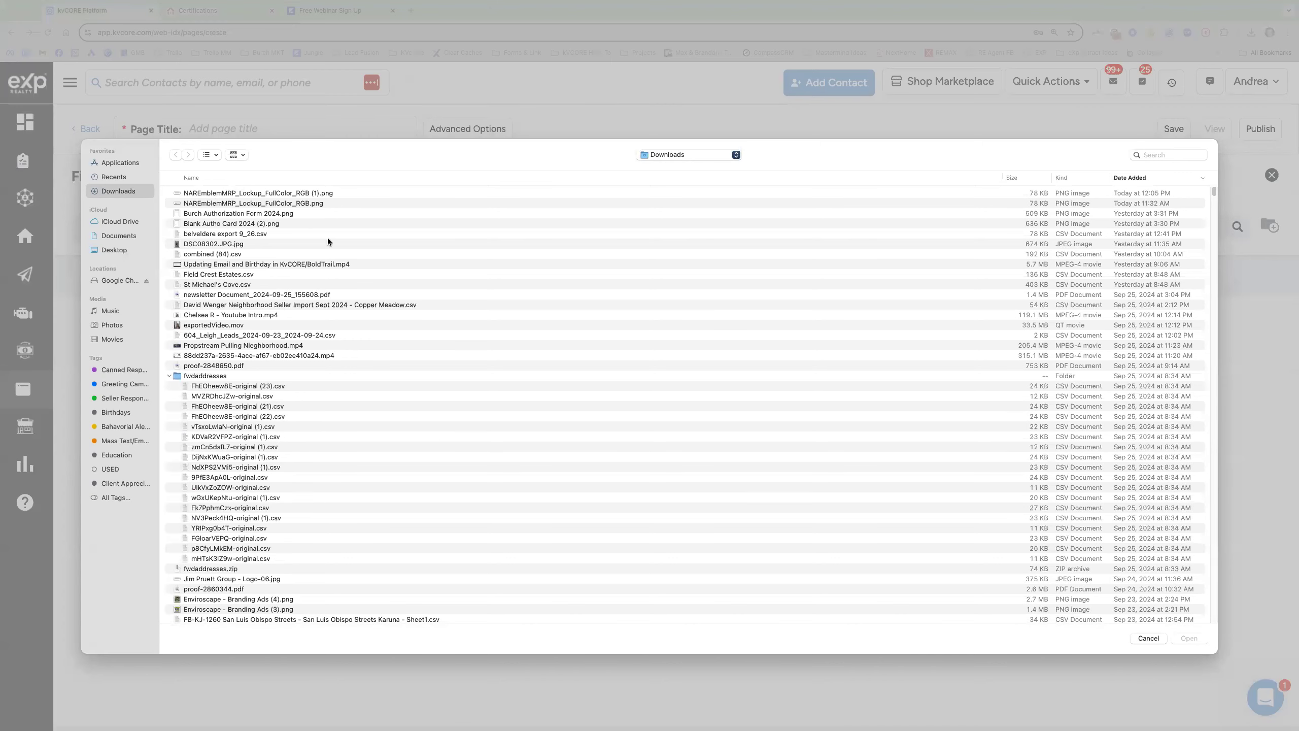
left_click(1149, 638)
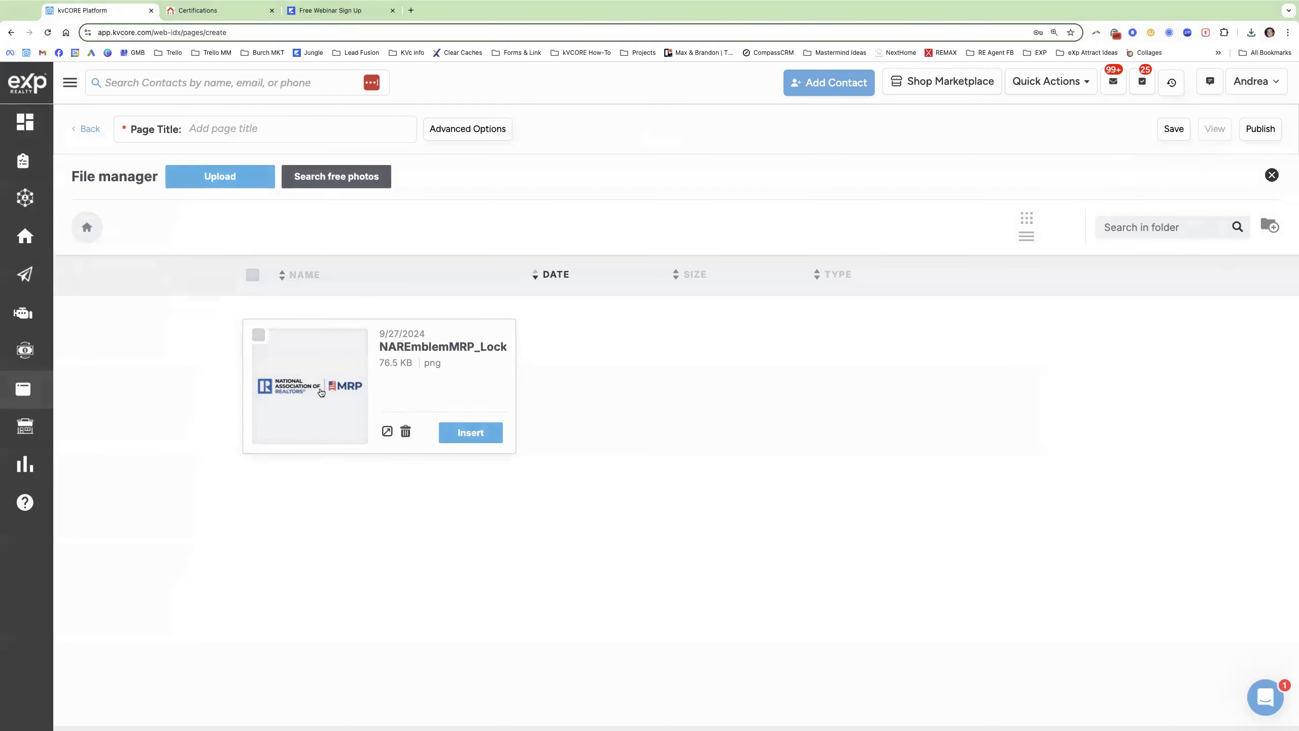
left_click(469, 439)
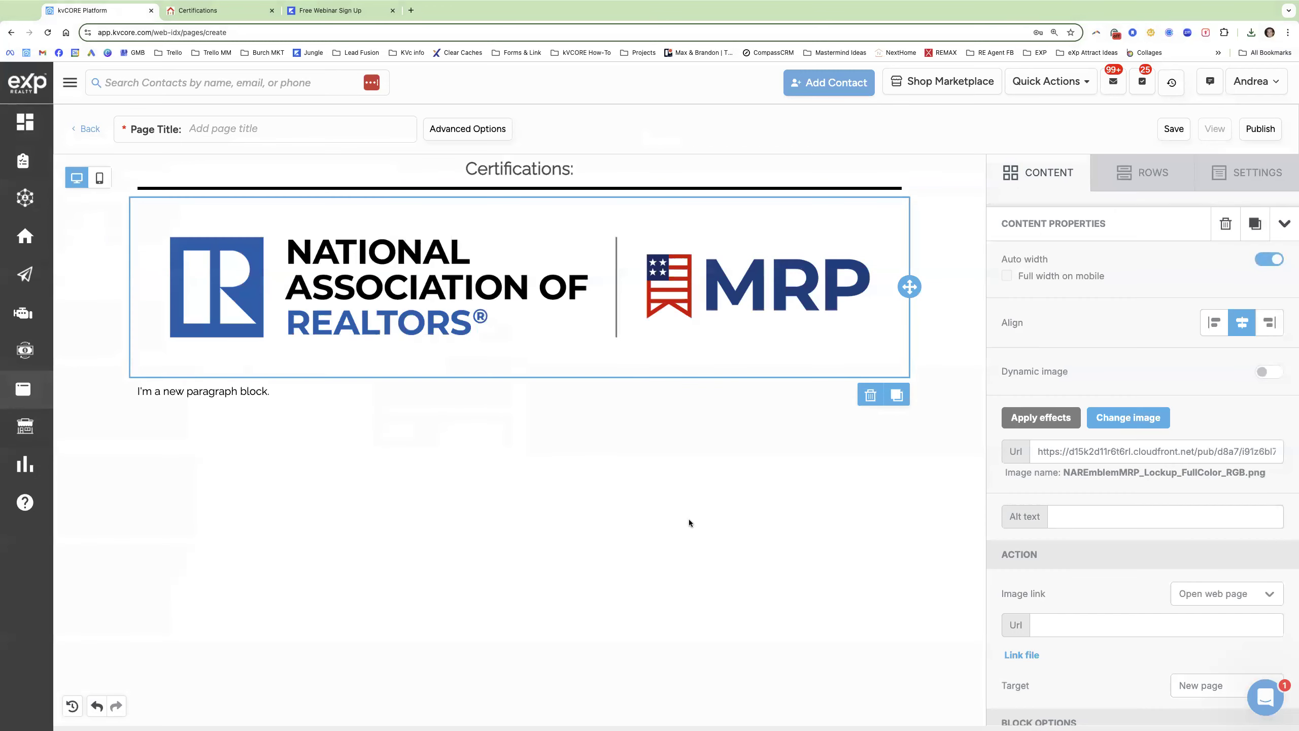
Replace the paragraph placeholder below the MRP logo with the MRP certification question and description copied from the example page.
left_click(226, 391)
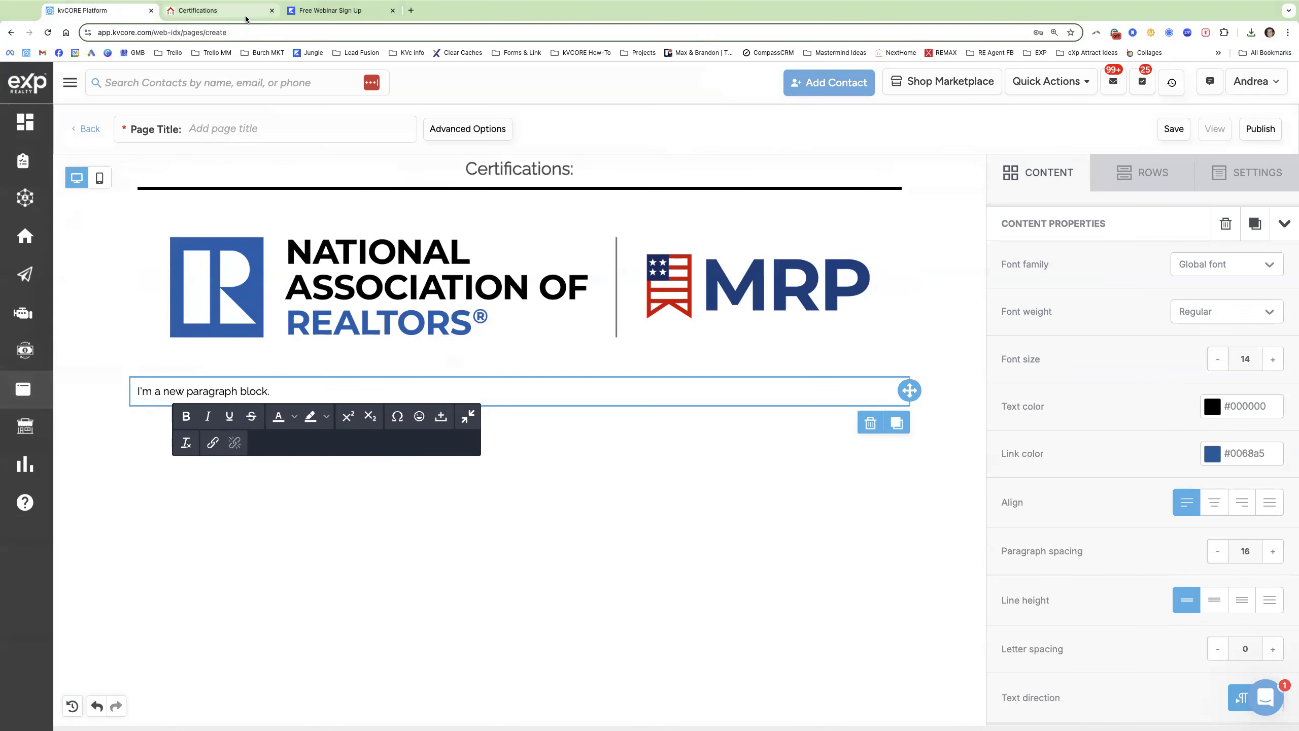
left_click(215, 10)
scroll(603, 484, "down", 3)
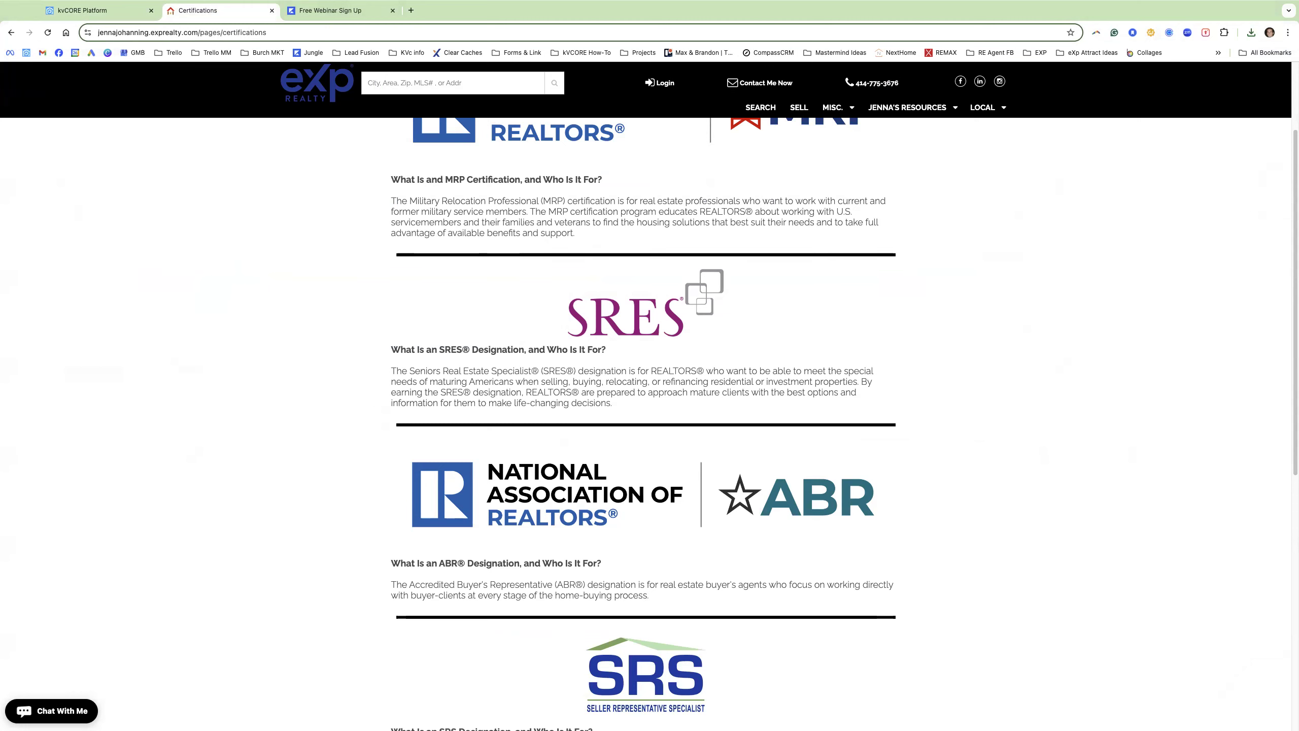
scroll(560, 330, "up", 3)
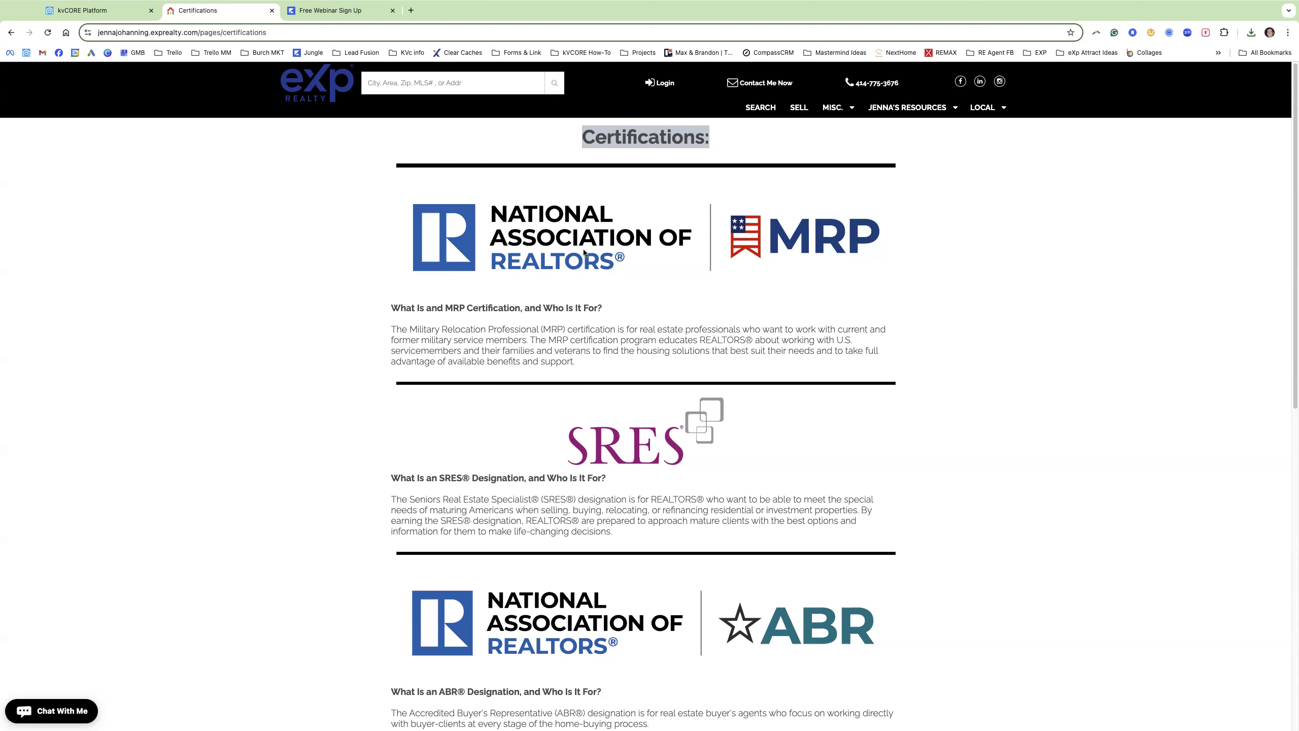
left_click_drag(575, 361, 392, 309)
key("ctrl+c")
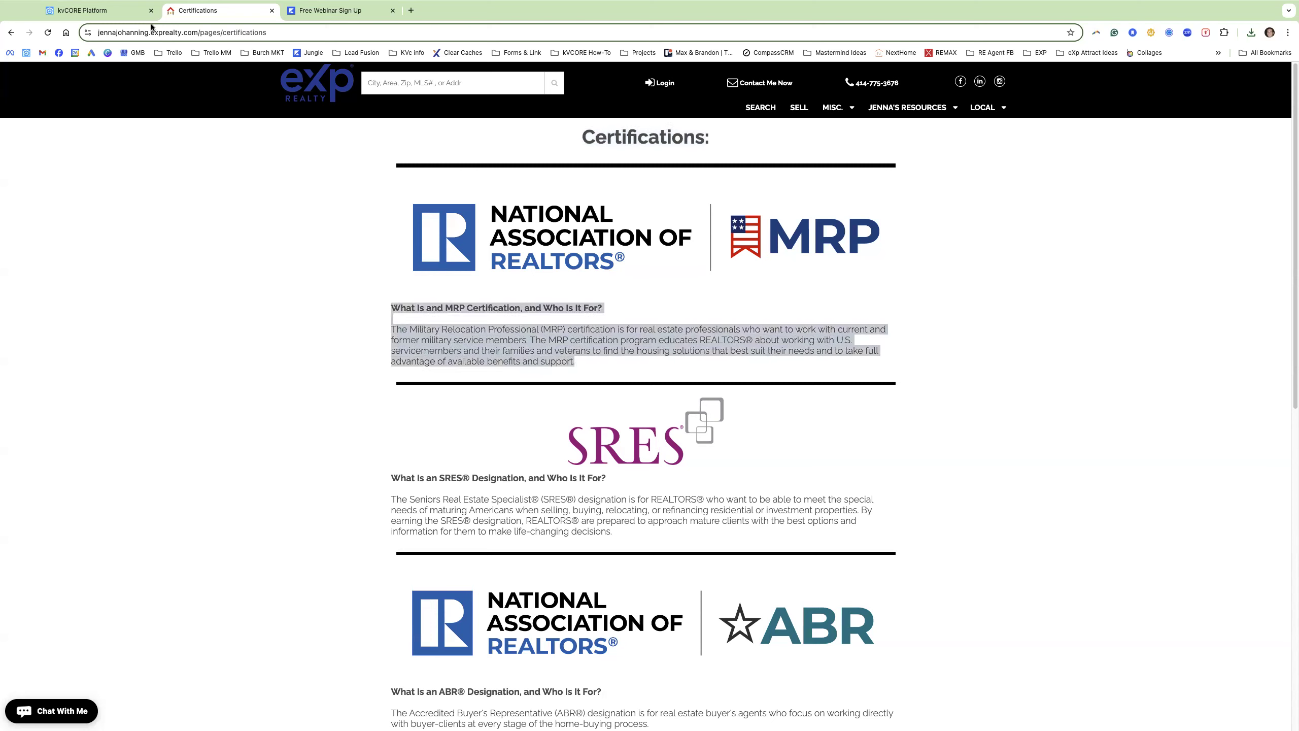
left_click(120, 15)
key("ctrl+v")
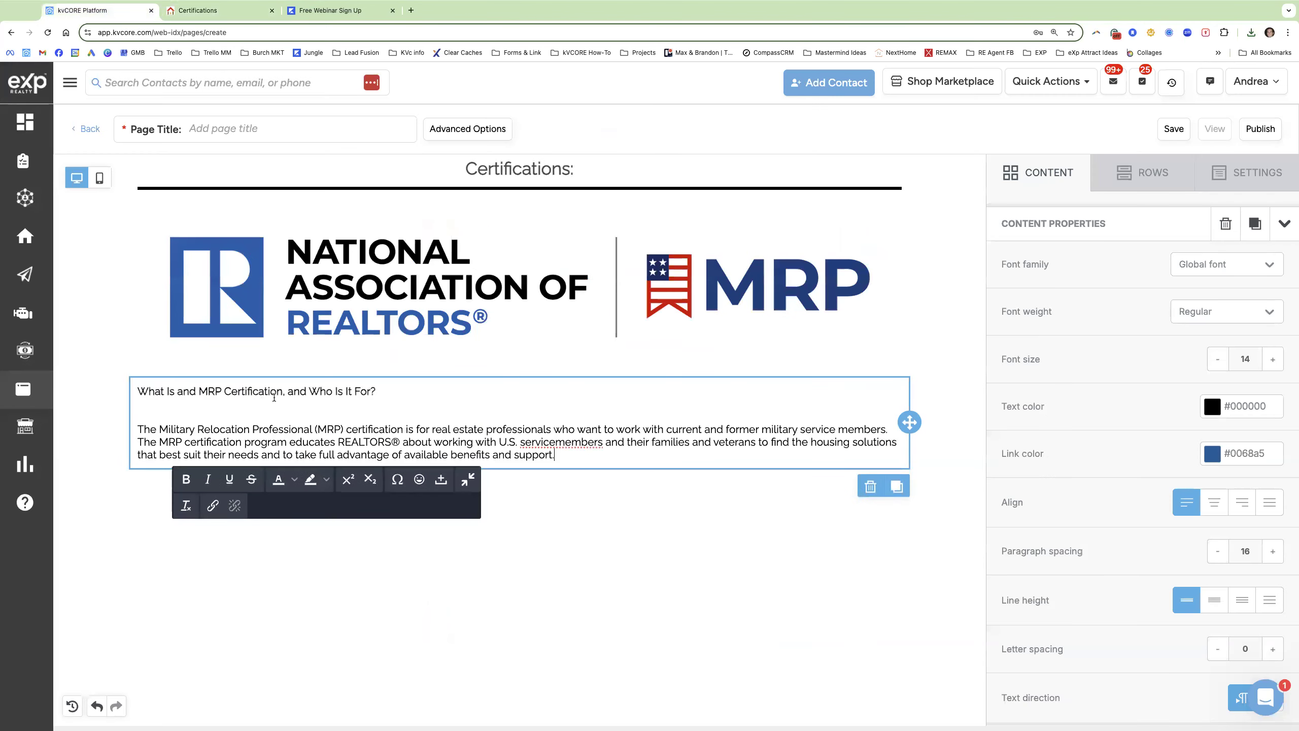
Underline the question "What Is and MRP Certification, and Who Is It For?" and reduce the empty space between it and the description.
triple_click(250, 390)
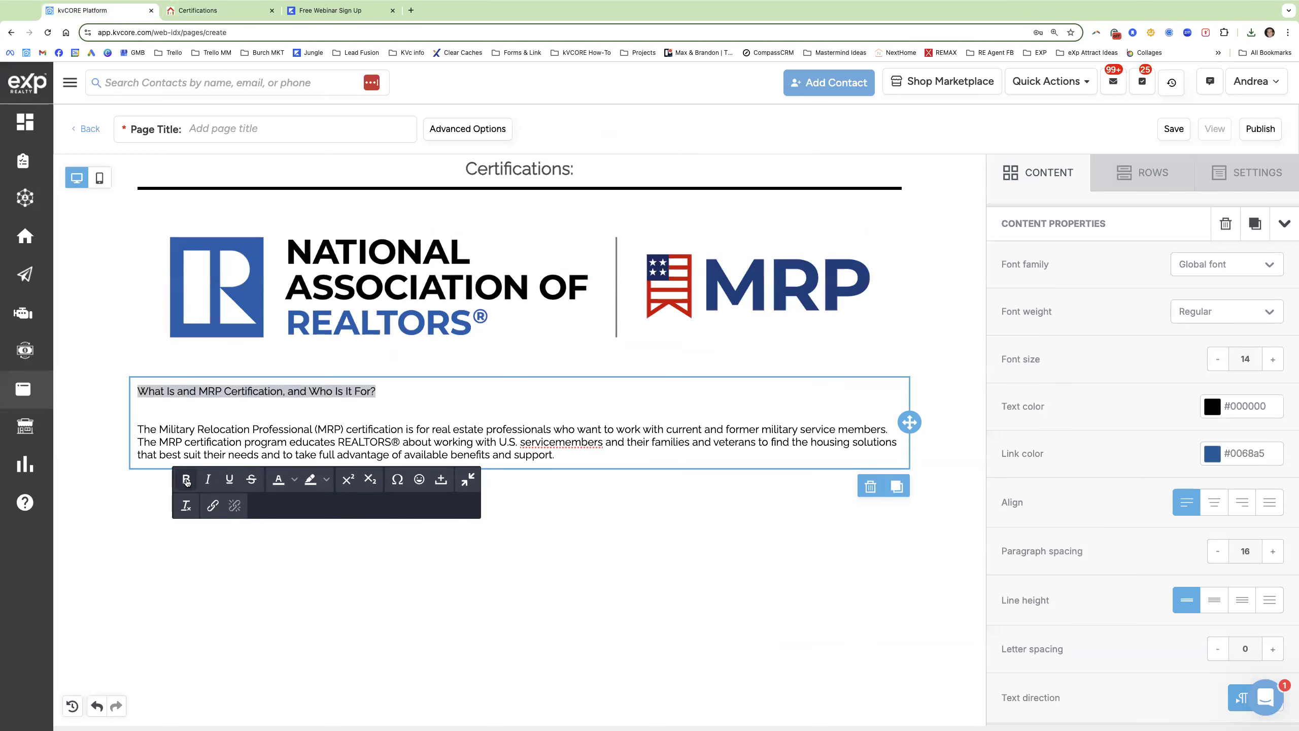
left_click(231, 479)
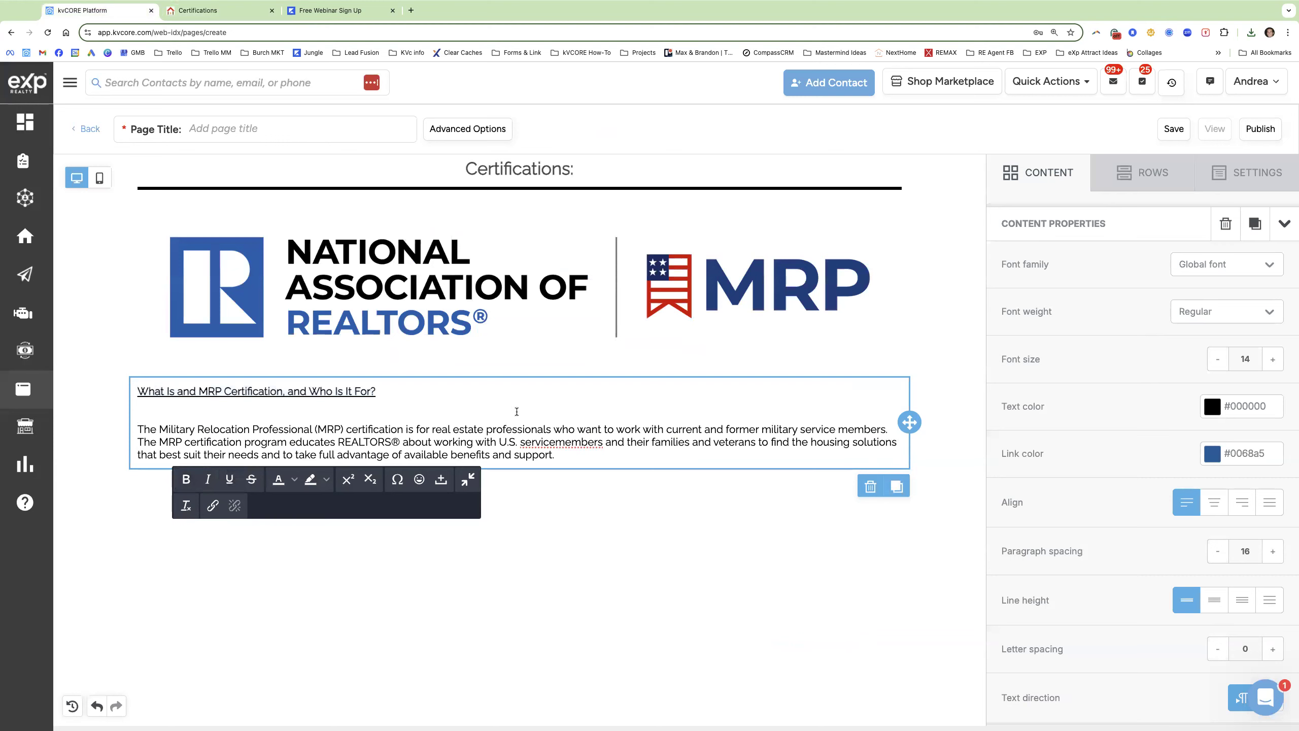
key("Delete")
key("Delete")
key("Return")
key("Return")
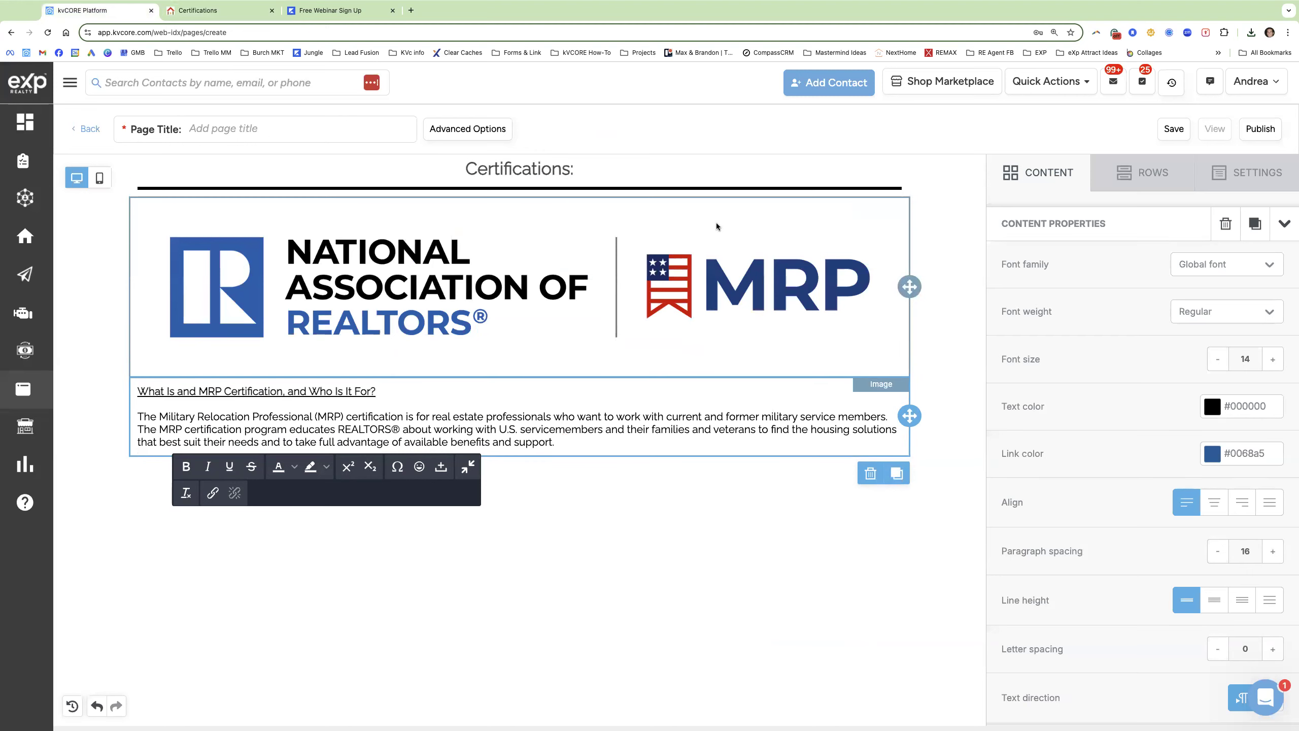
Duplicate the black divider under the page heading and place the copy below the MRP description.
left_click(646, 192)
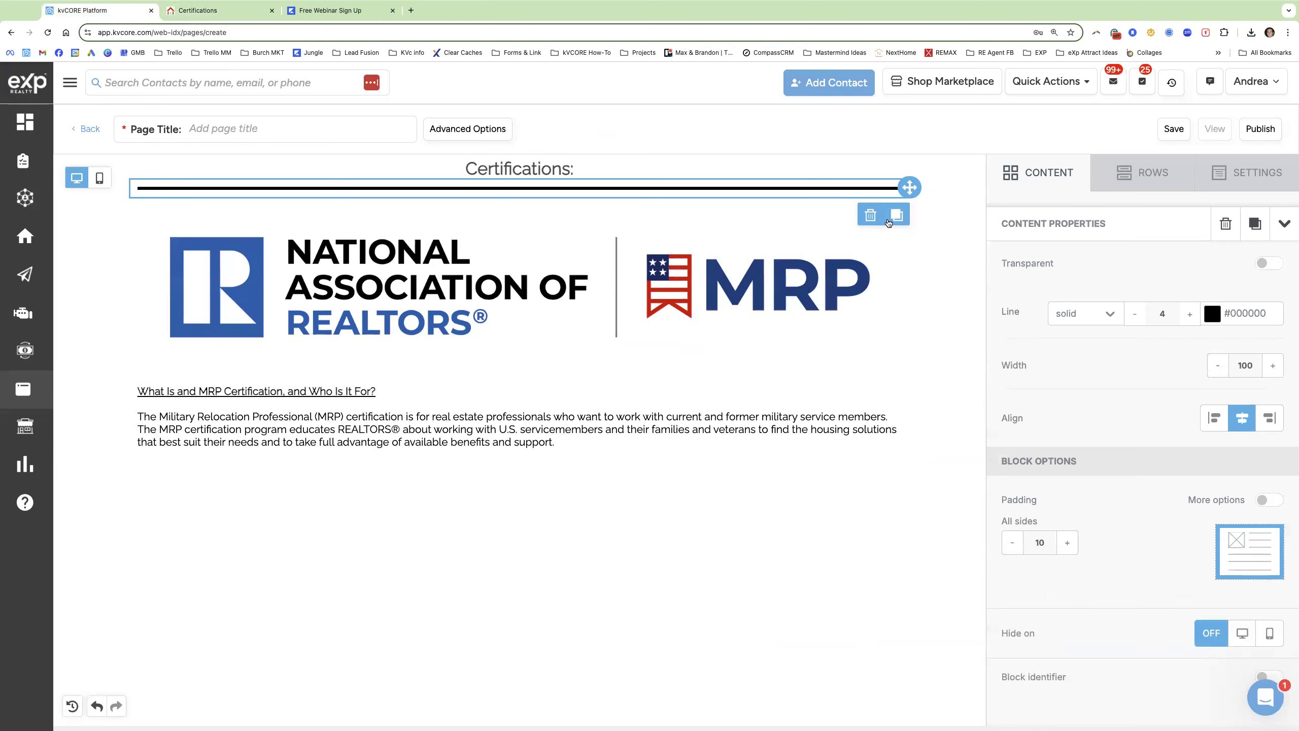
left_click(902, 220)
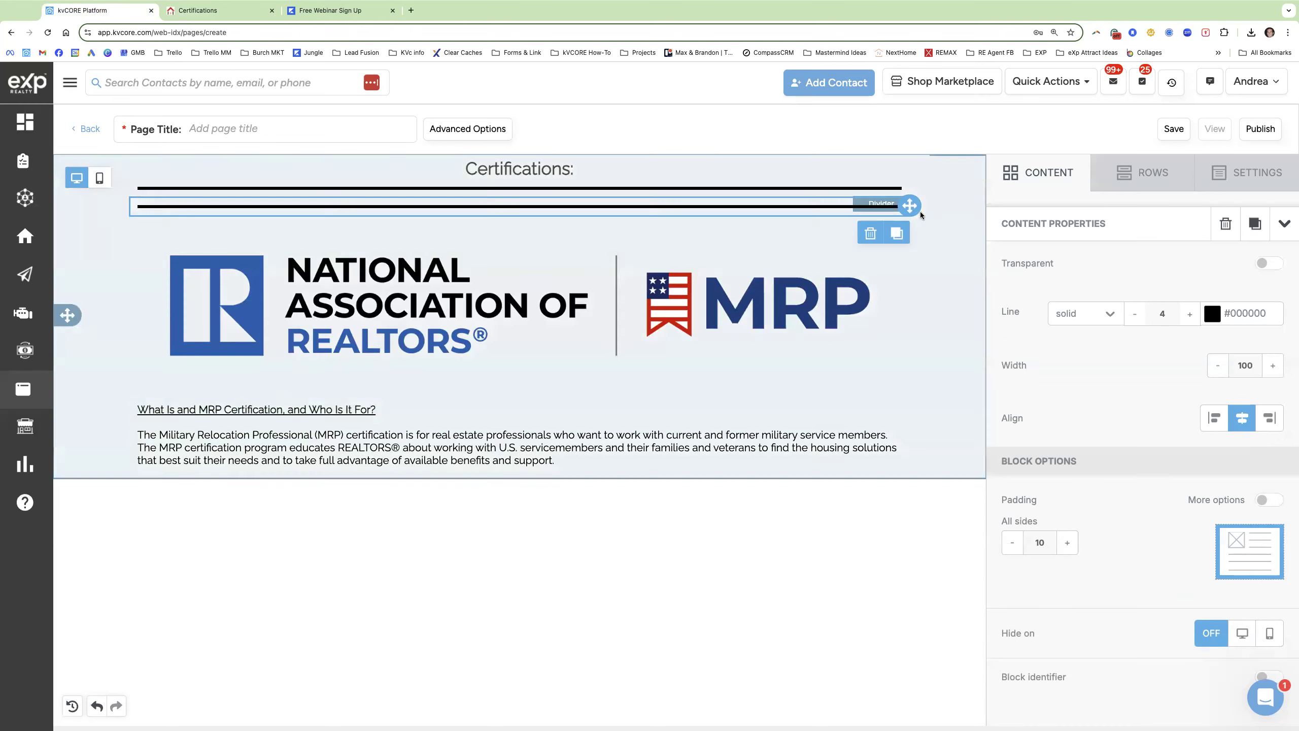
mouse_move(910, 206)
left_mouse_down()
mouse_move(855, 379)
mouse_move(600, 475)
mouse_move(548, 474)
left_mouse_up()
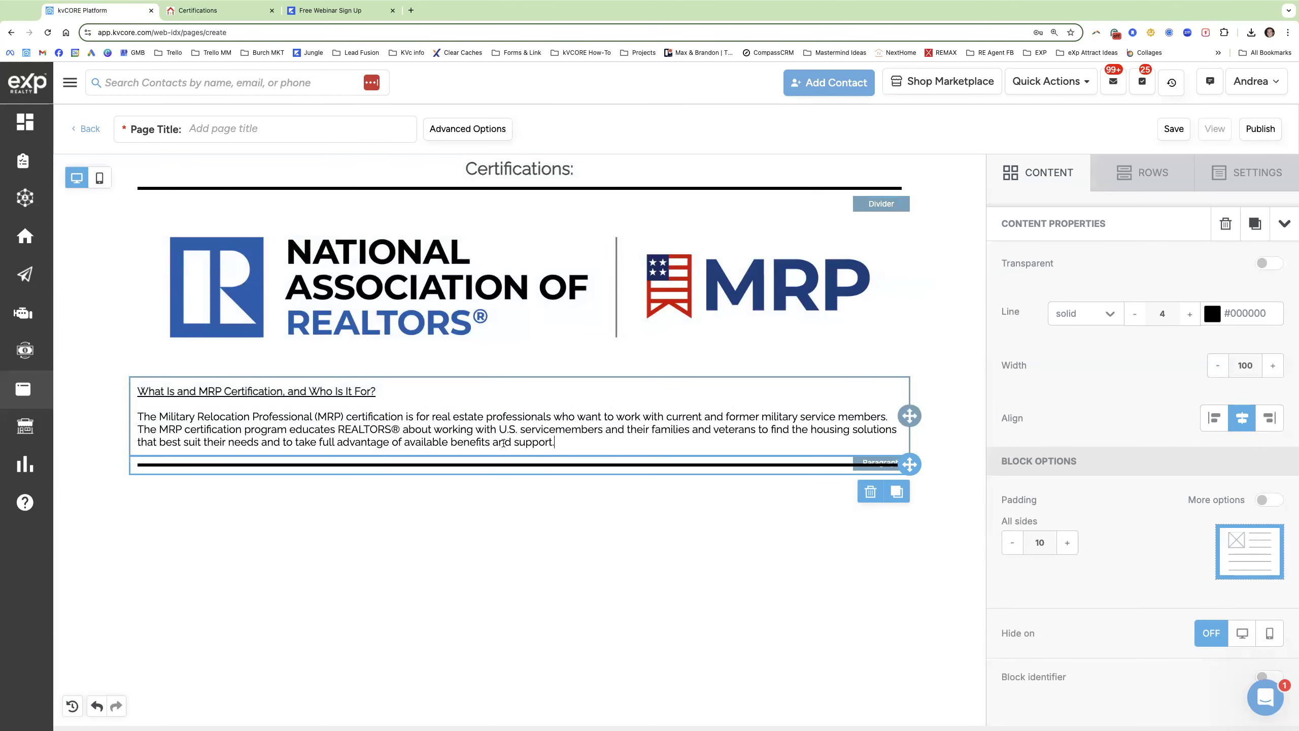
left_click_drag(560, 443, 277, 391)
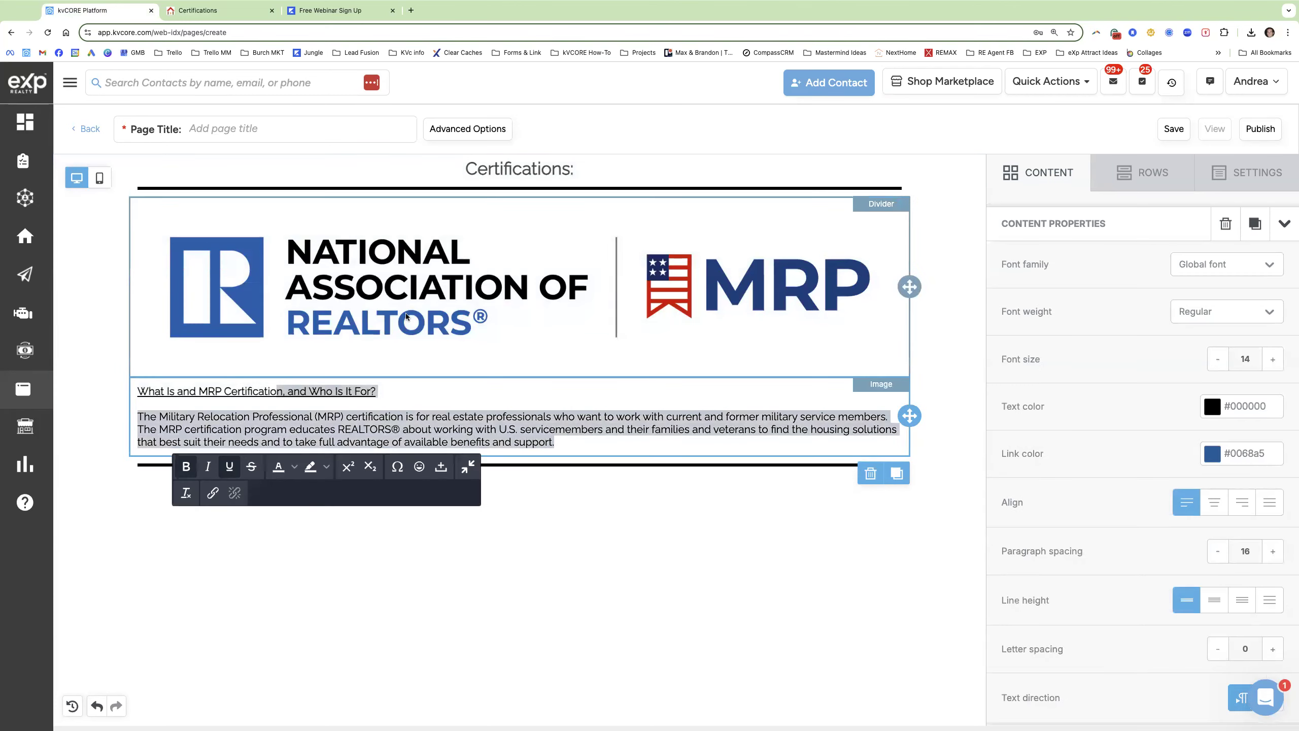
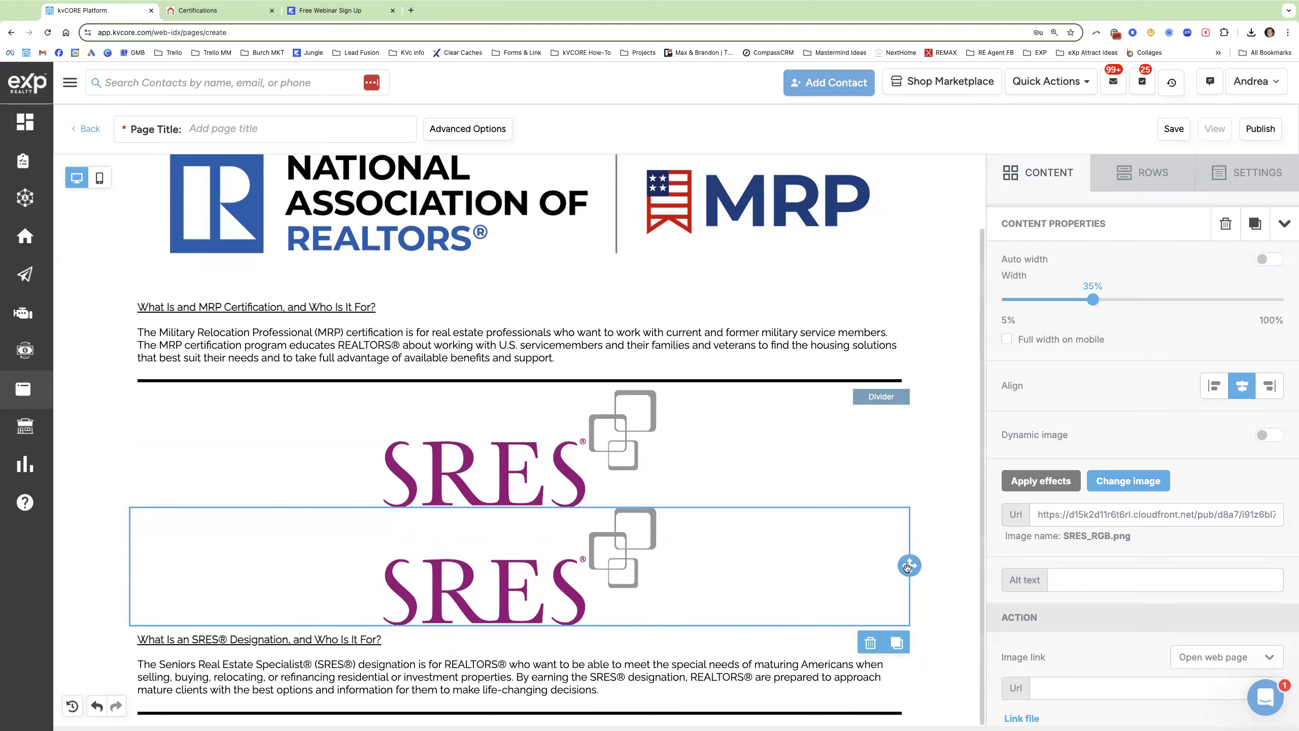
Place the duplicated SRES logo below the last divider, then duplicate the SRES description and place that copy beneath it.
mouse_move(909, 566)
left_mouse_down()
mouse_move(716, 634)
mouse_move(546, 717)
left_mouse_up()
scroll(563, 461, "down", 1)
left_click(909, 535)
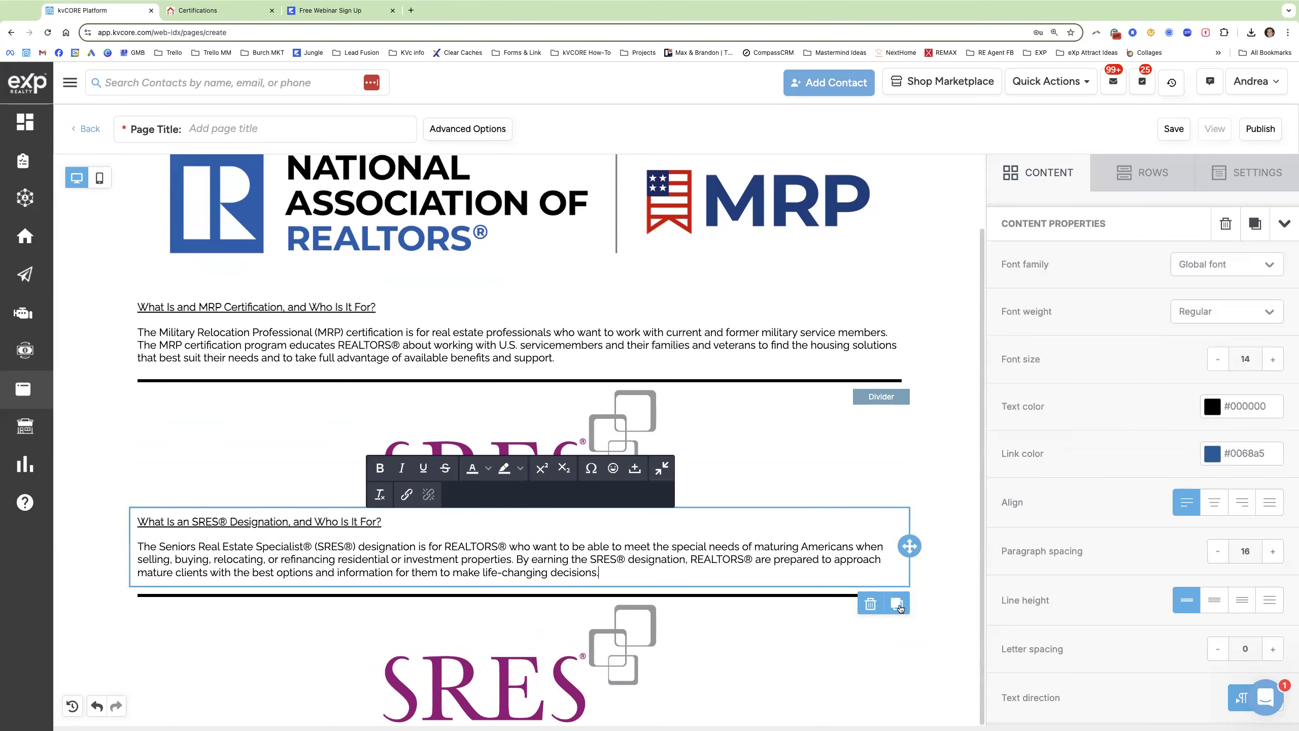
left_click(897, 604)
left_click_drag(911, 544, 563, 717)
scroll(561, 598, "down", 1)
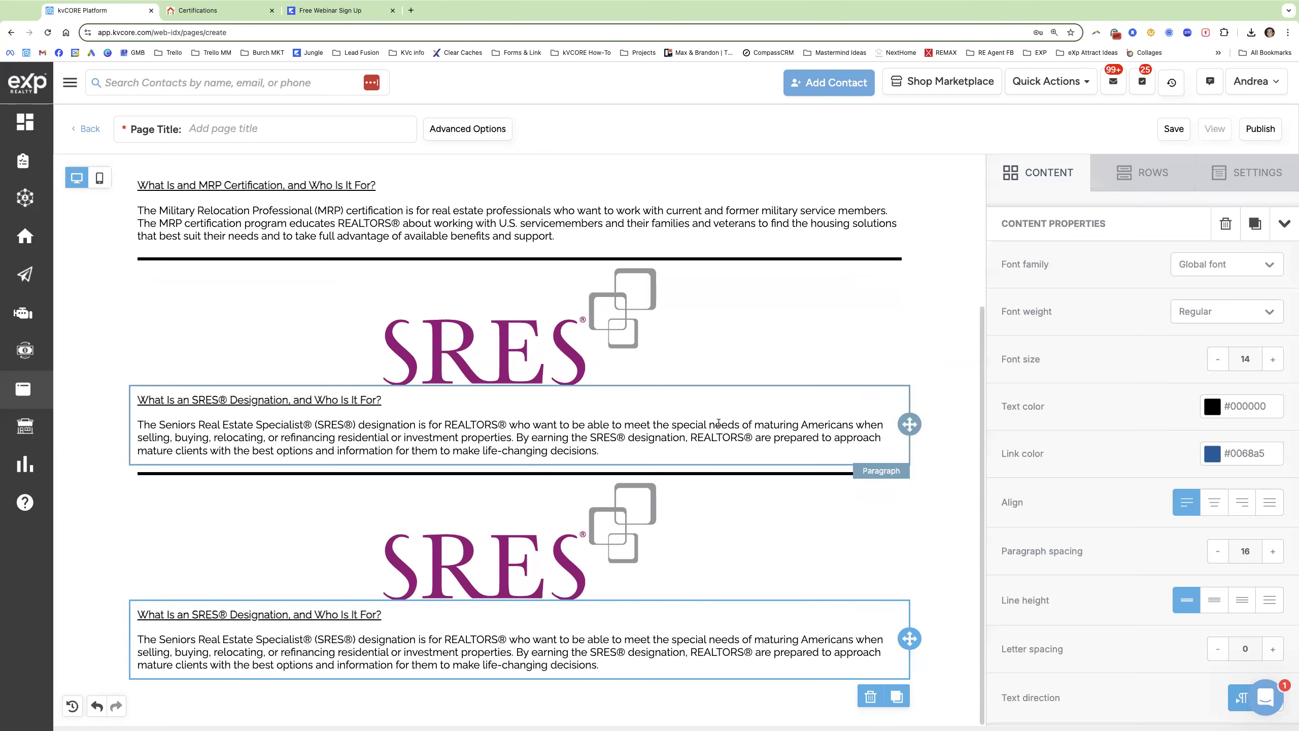
left_click(1049, 174)
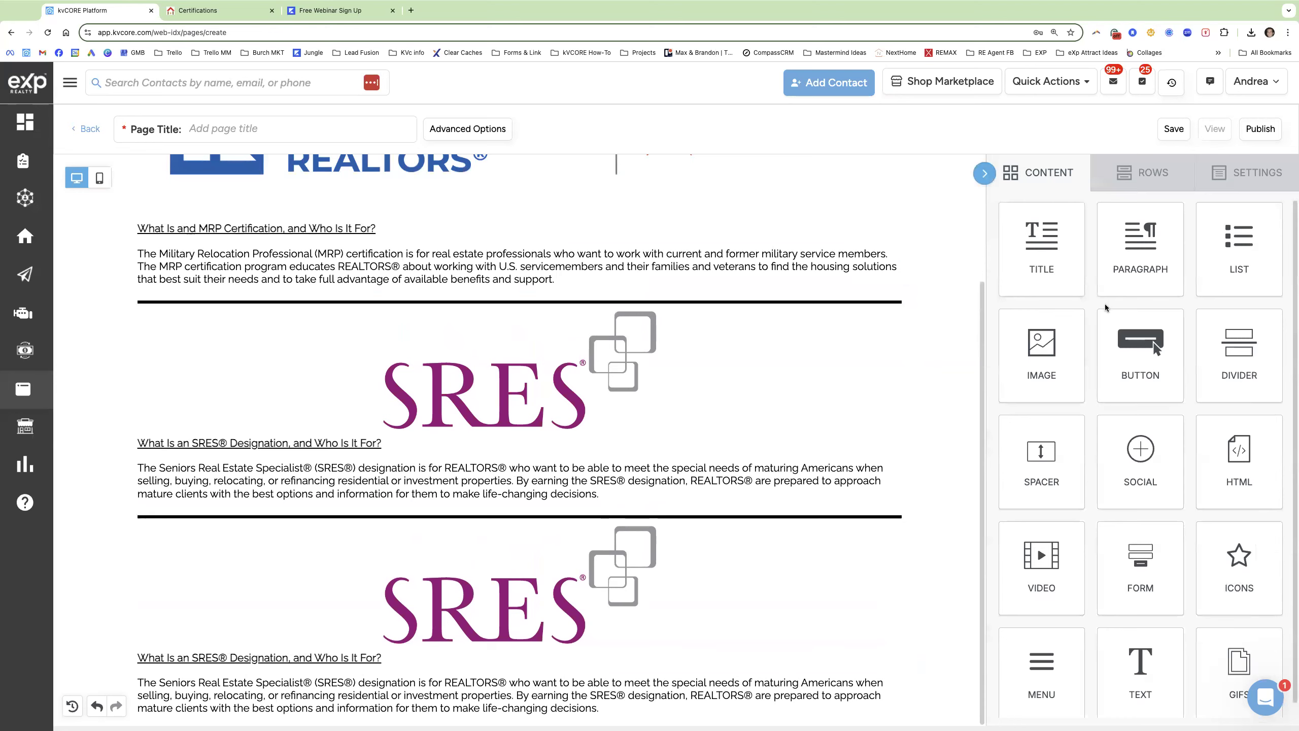
mouse_move(1132, 254)
left_mouse_down()
mouse_move(516, 348)
mouse_move(1132, 254)
left_mouse_up()
mouse_move(1041, 353)
left_mouse_down()
mouse_move(1023, 389)
mouse_move(512, 359)
mouse_move(1062, 356)
left_mouse_up()
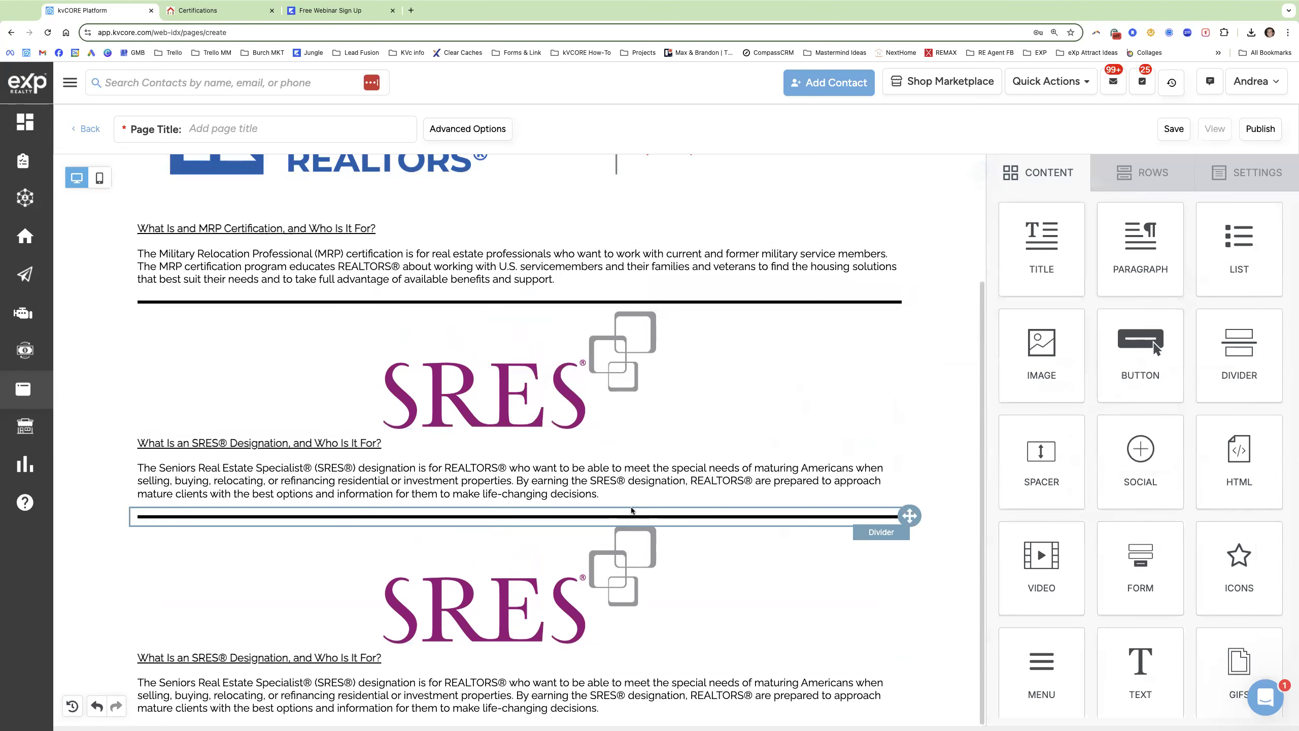
left_click(855, 563)
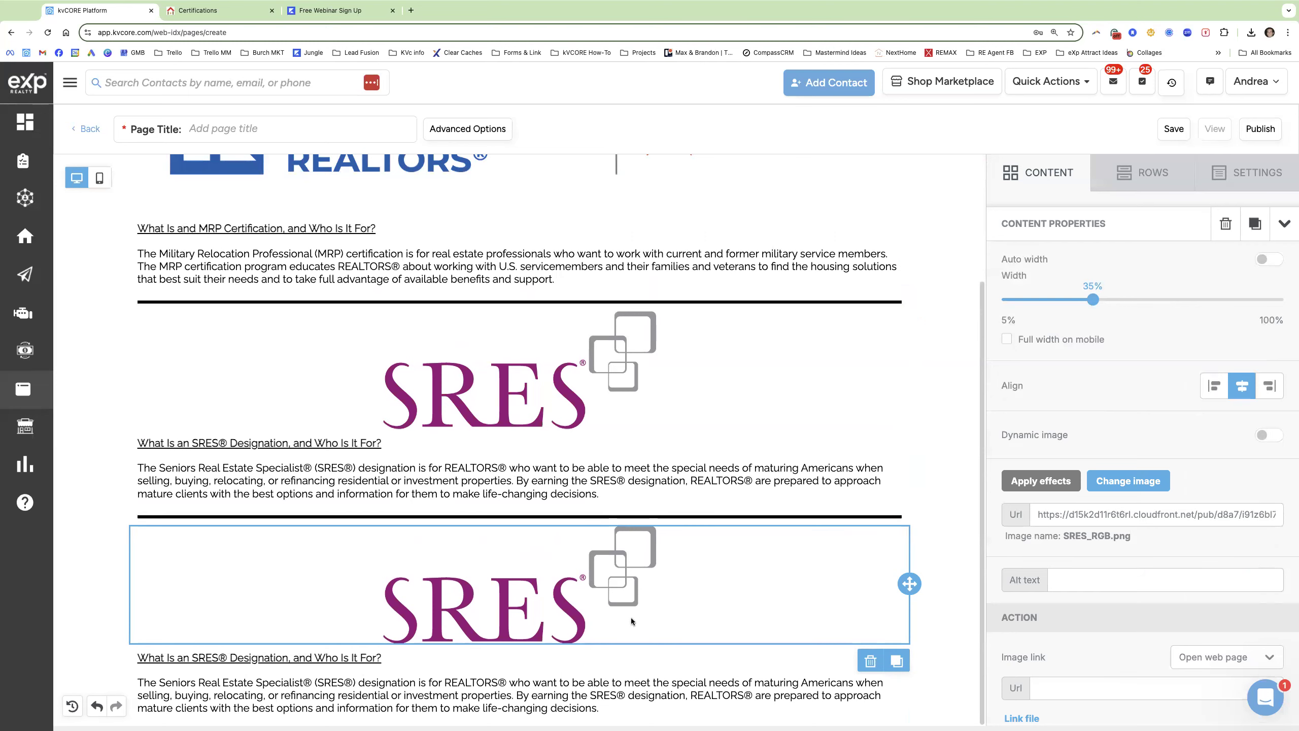
left_click(984, 173)
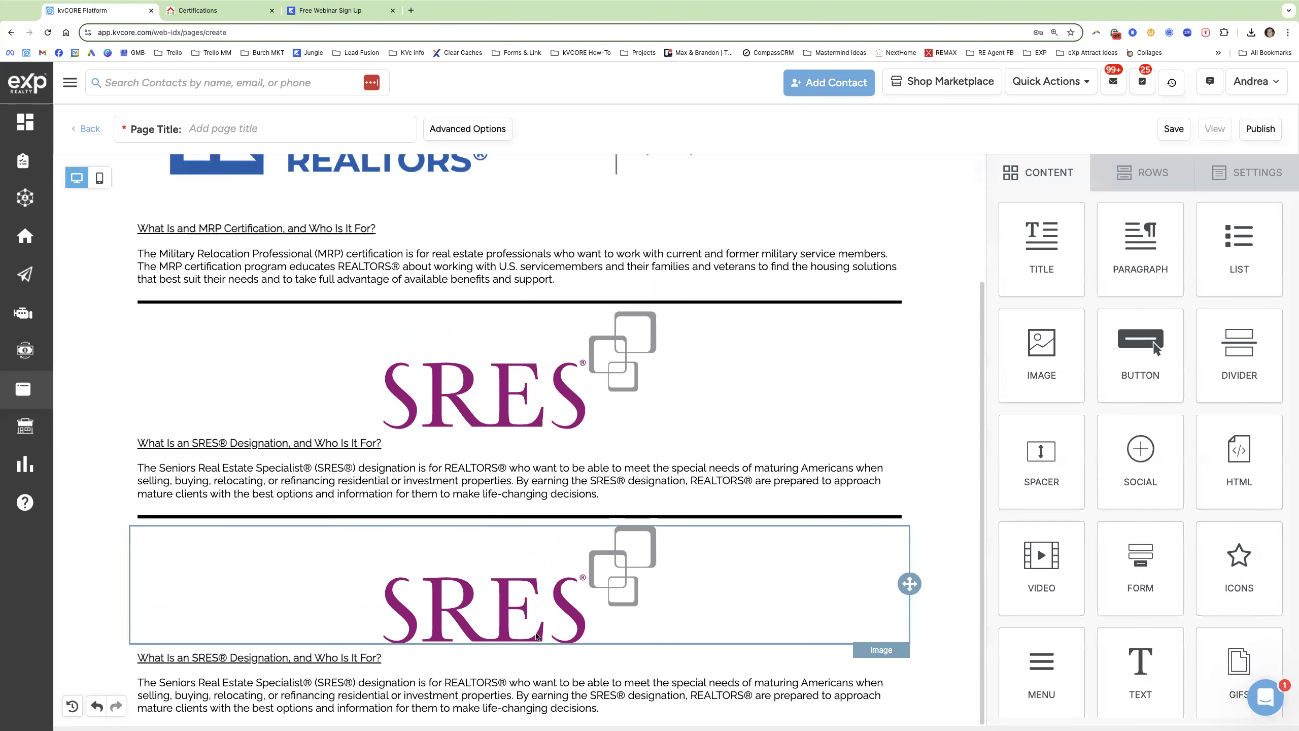
Select the duplicated SRES image block and save the National Association of Realtors ABR logo from the Certifications example page to the computer.
left_click(523, 597)
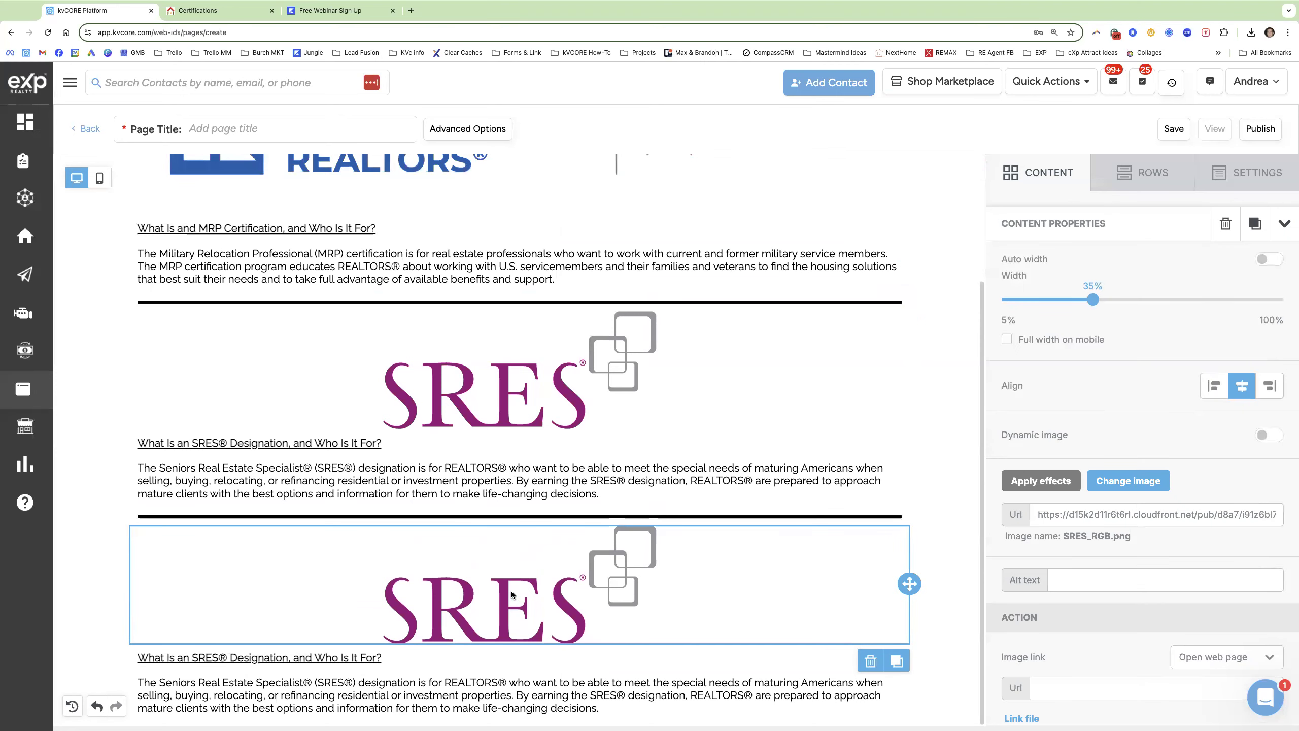
left_click(219, 10)
scroll(707, 468, "down", 3)
right_click(630, 478)
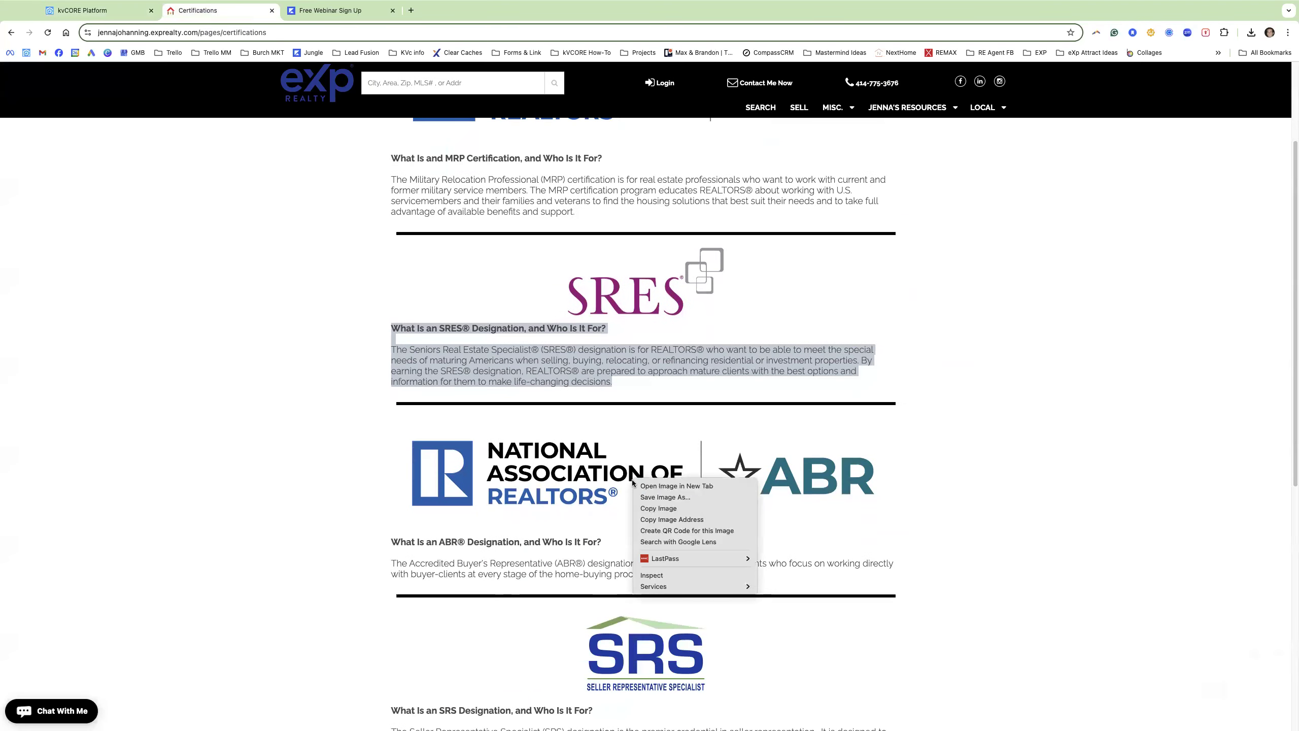
left_click(669, 498)
key("Return")
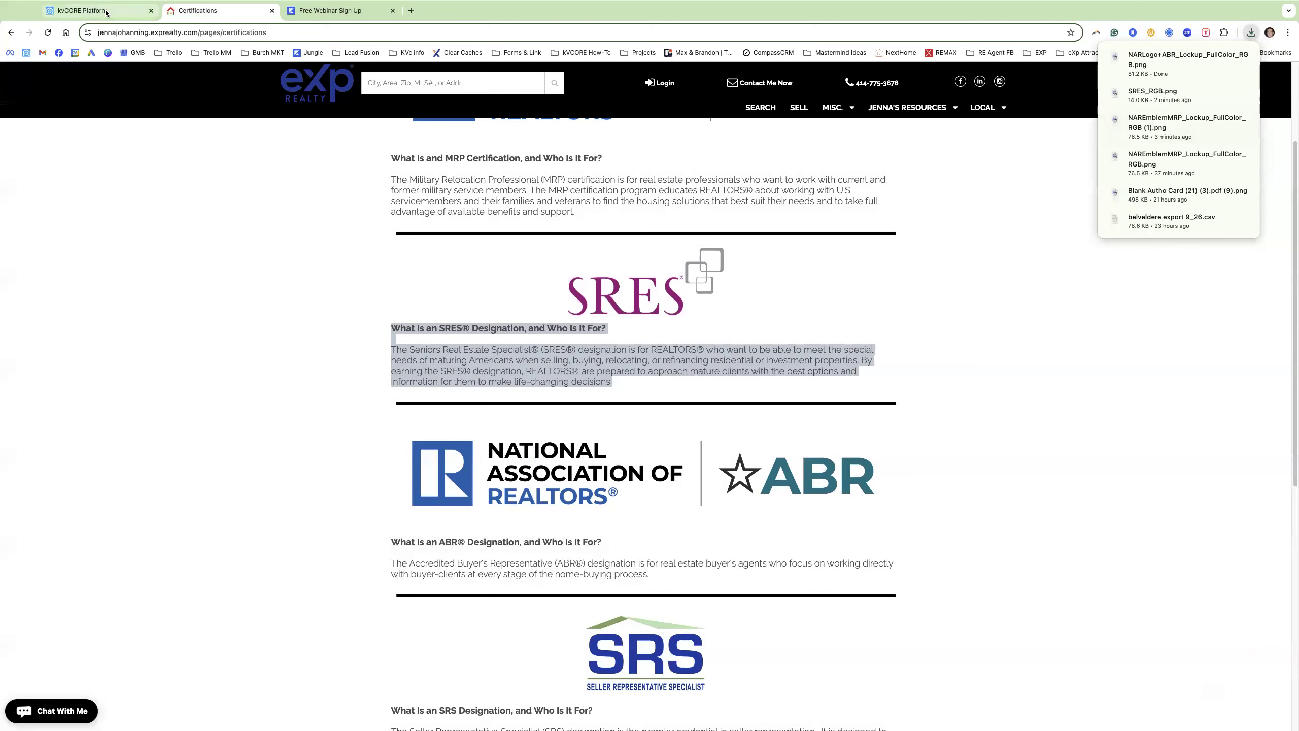
Replace the duplicated SRES image in kvCORE with the uploaded ABR logo, NARLogo+ABR_Lockup_FullColor_RGB.png.
left_click(82, 11)
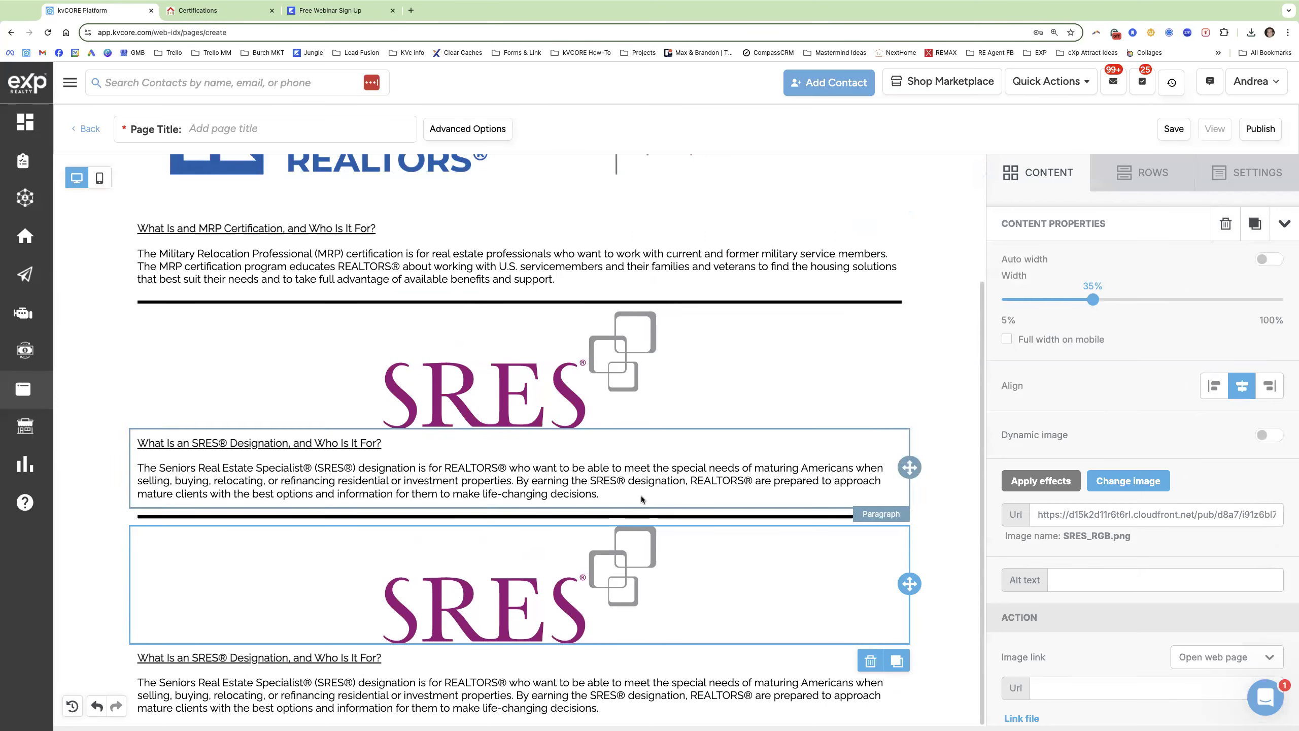
left_click(1131, 486)
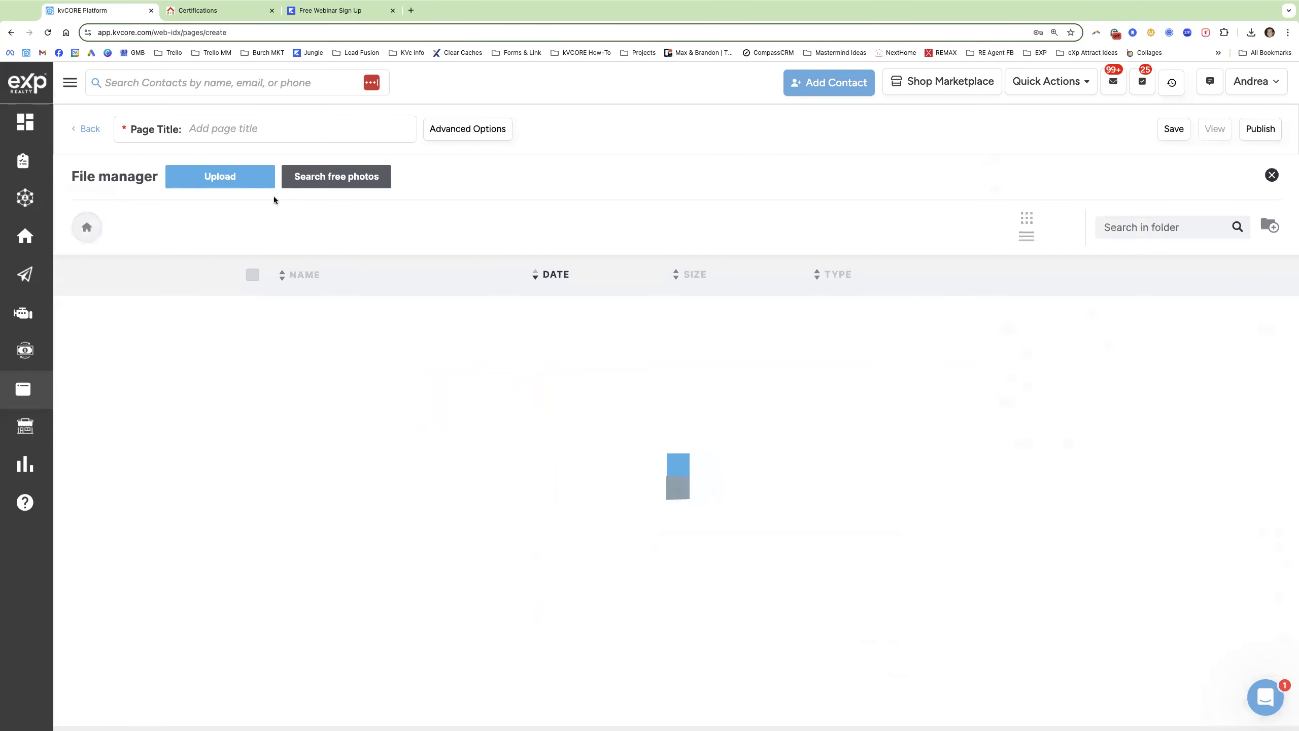
left_click(215, 185)
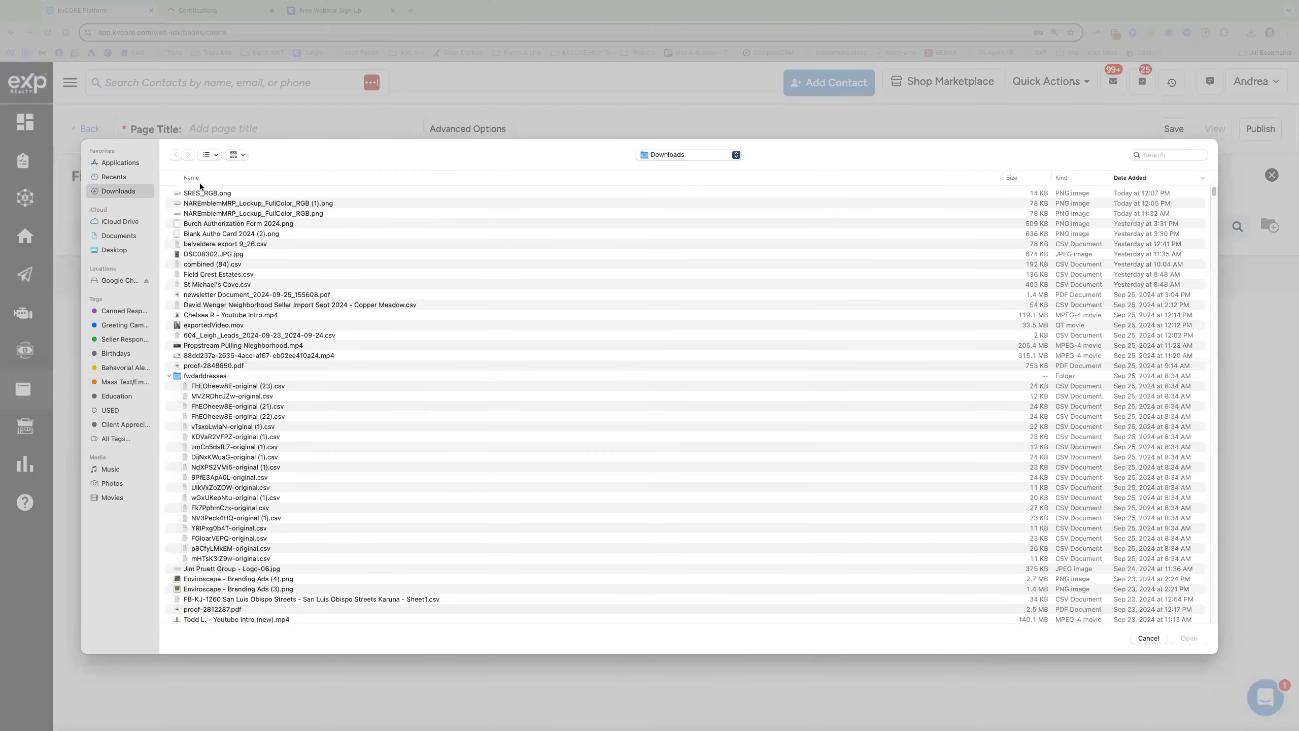
double_click(205, 193)
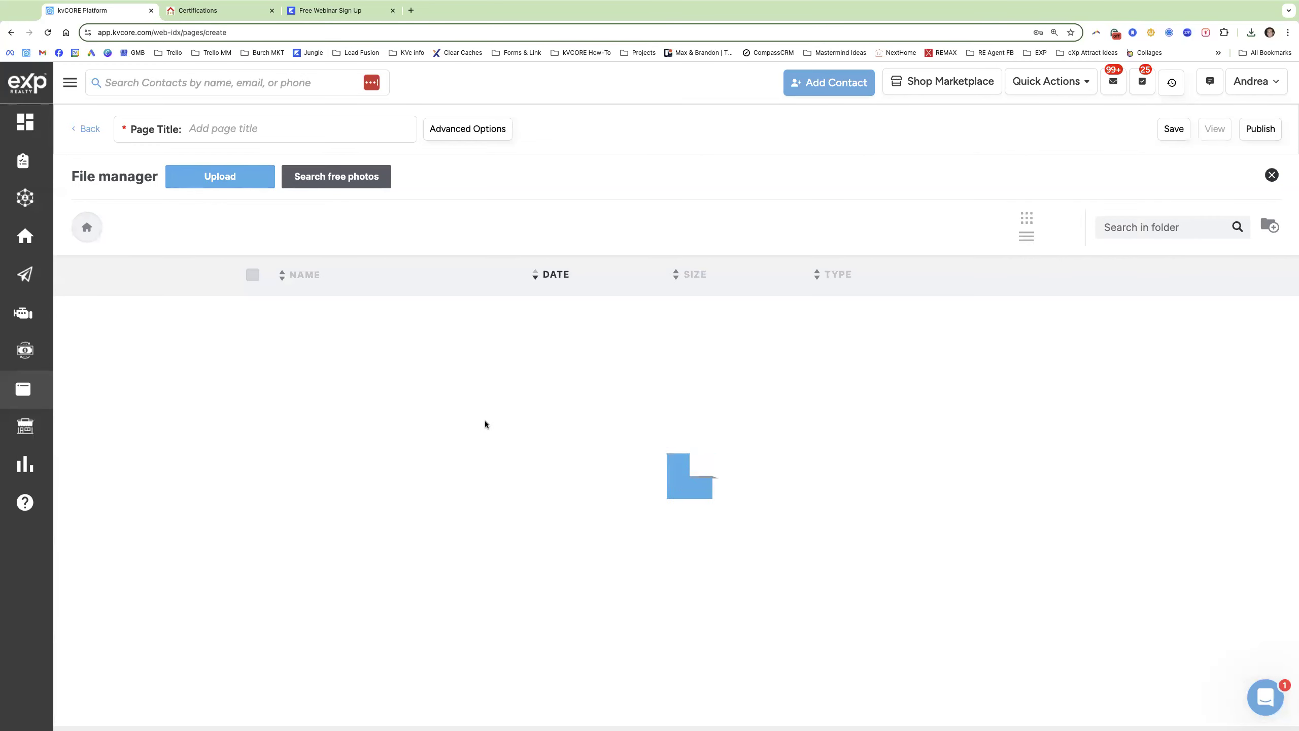
left_click(475, 435)
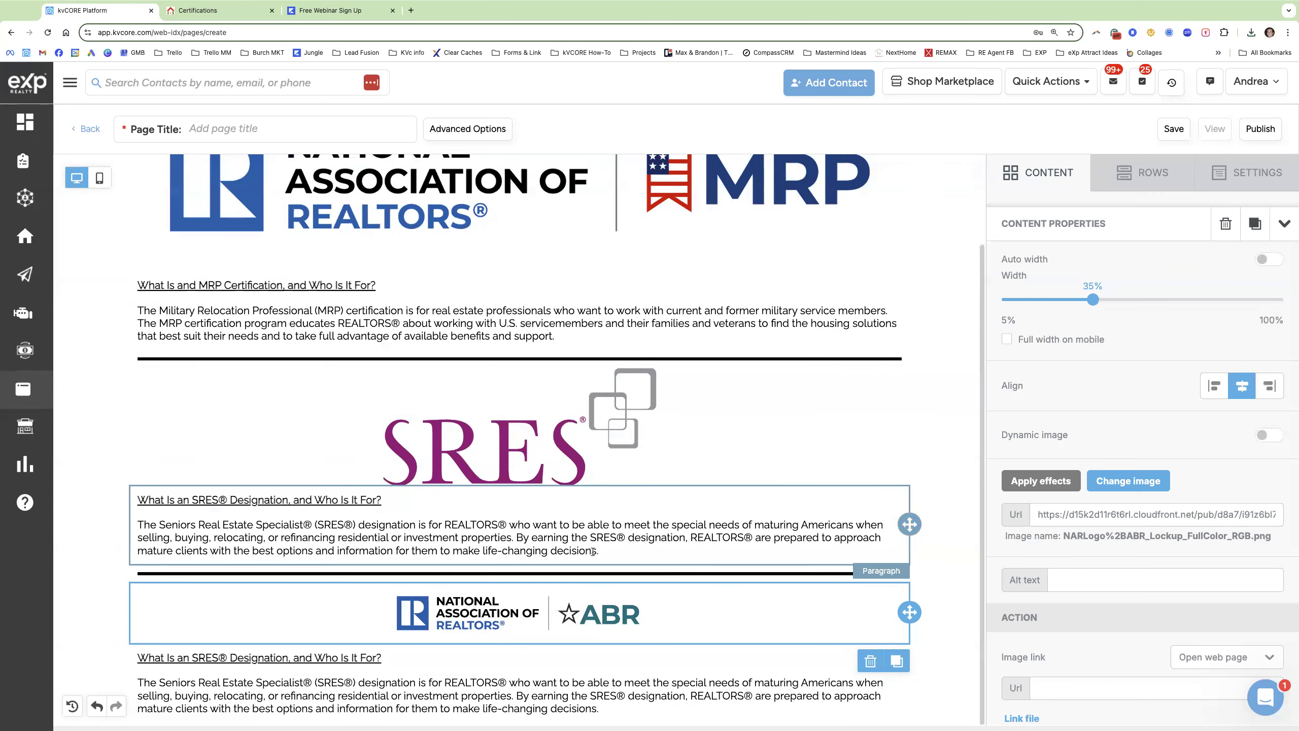
Enlarge the ABR logo to 100% width and compare its size with the MRP logo.
left_click(525, 441)
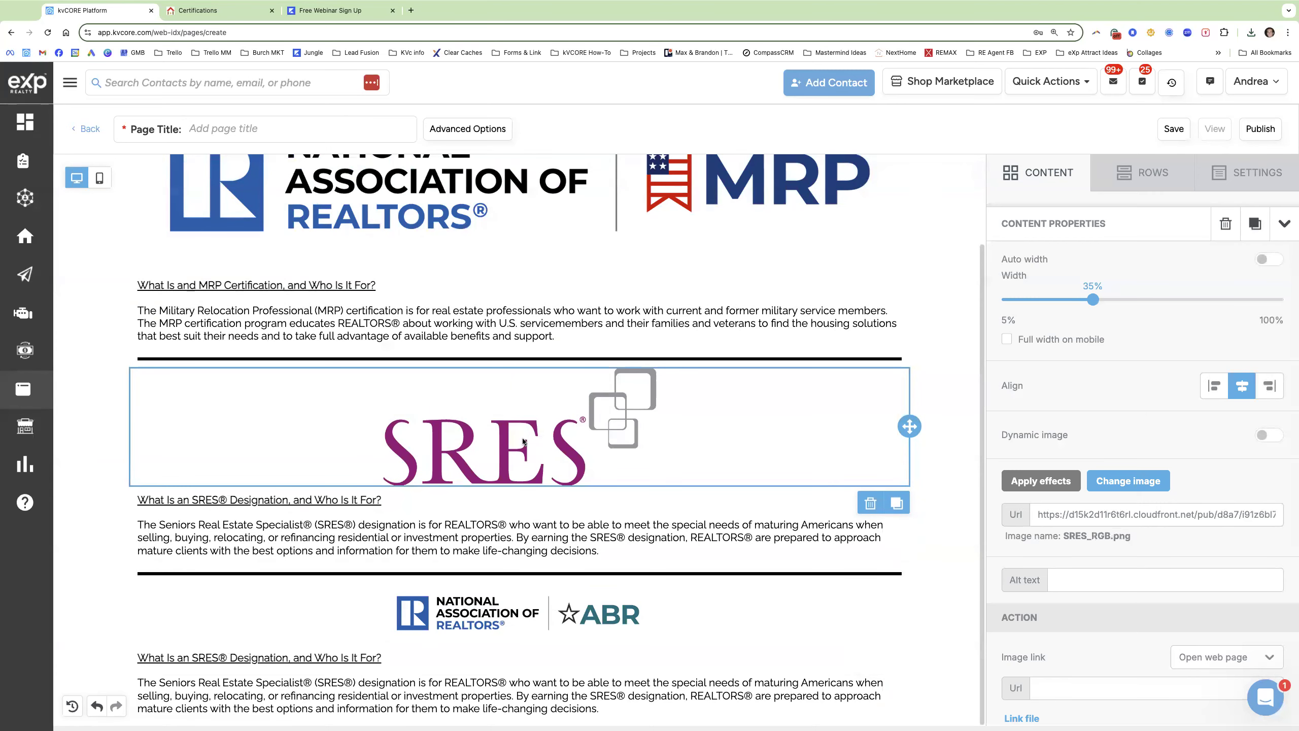
left_click(571, 610)
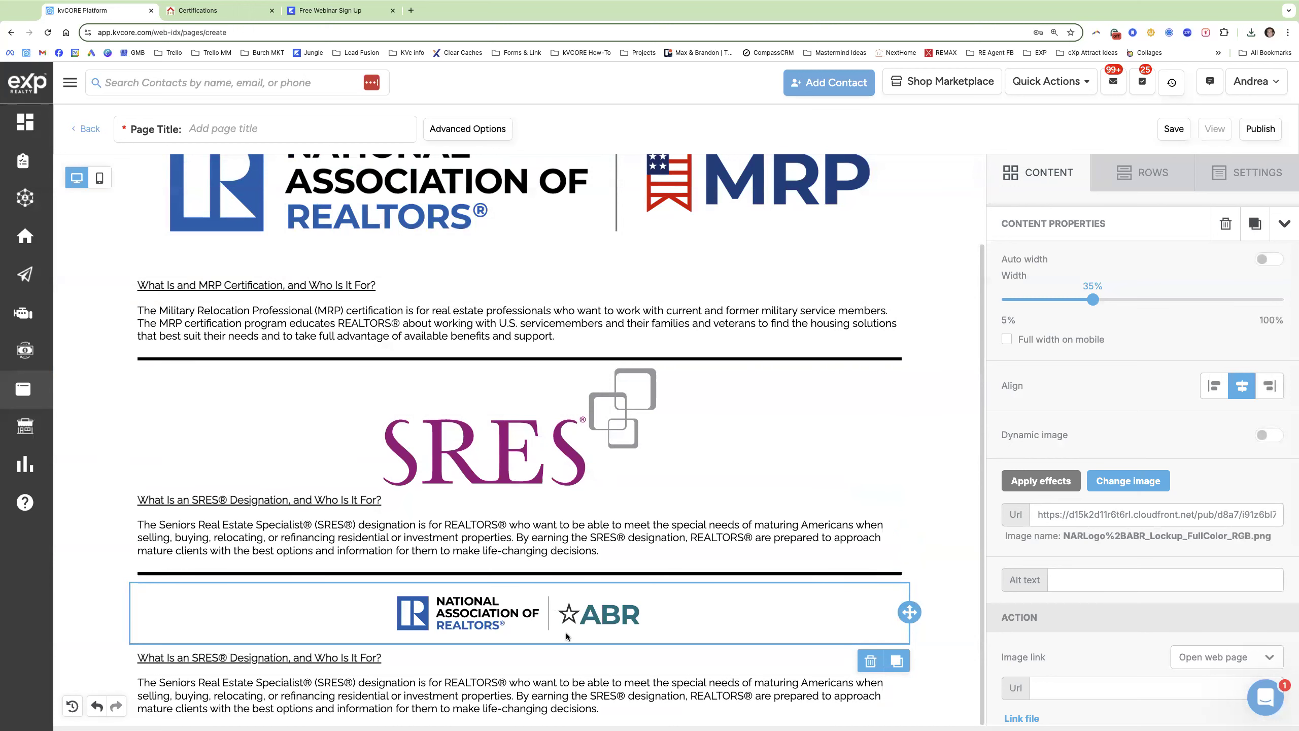
left_click_drag(1093, 299, 1277, 300)
scroll(613, 373, "down", 2)
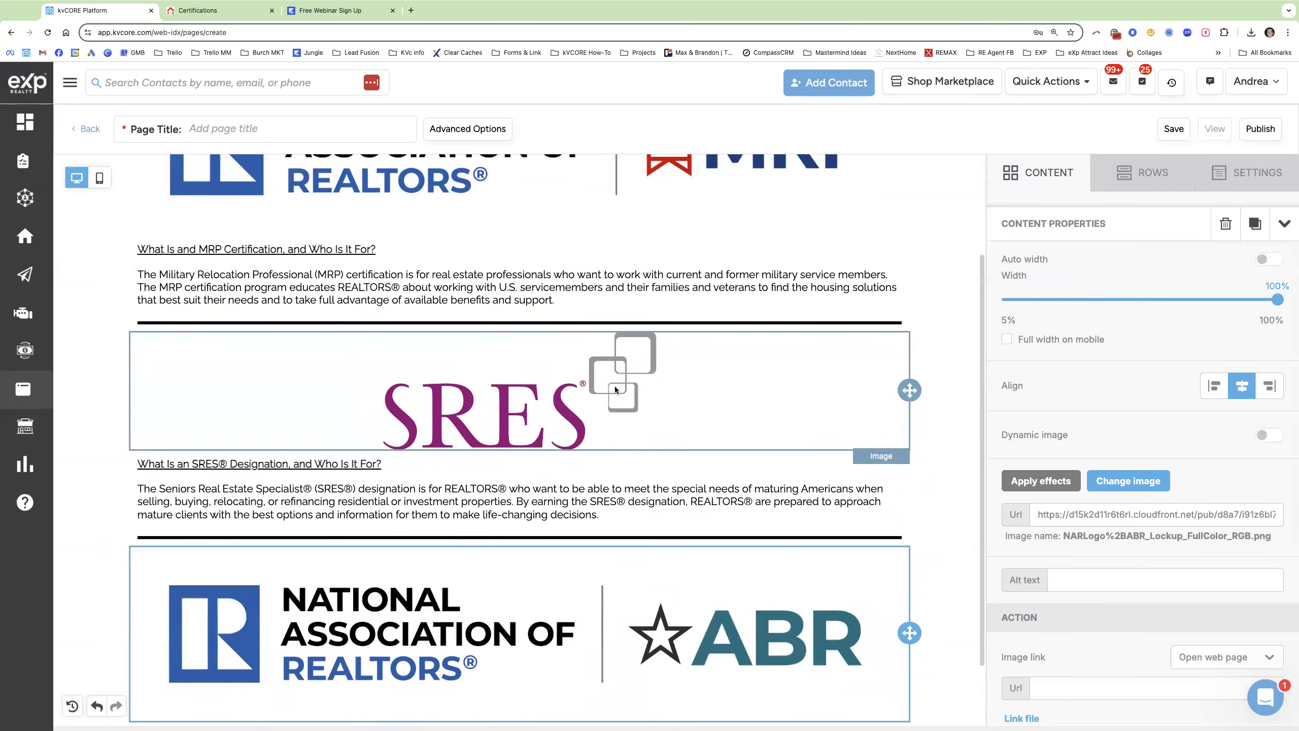
scroll(532, 357, "up", 3)
scroll(635, 271, "down", 3)
scroll(665, 332, "up", 3)
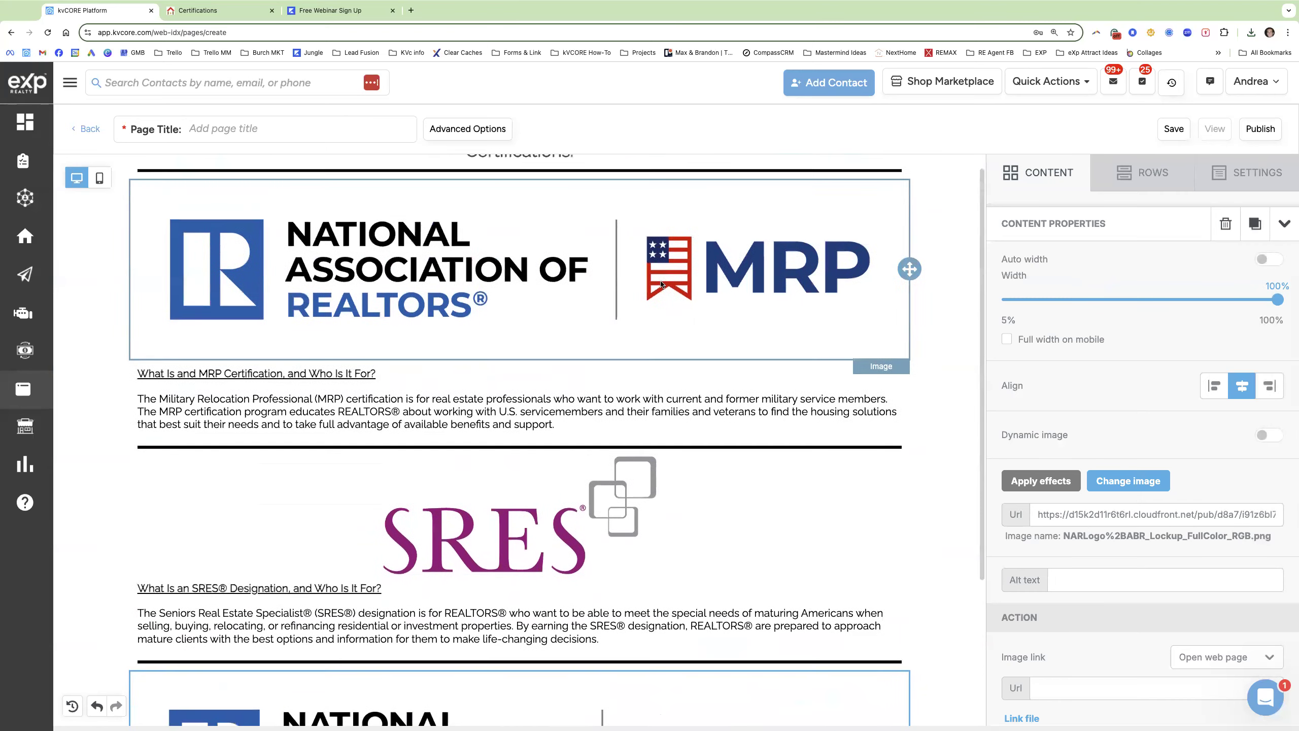
scroll(692, 390, "down", 3)
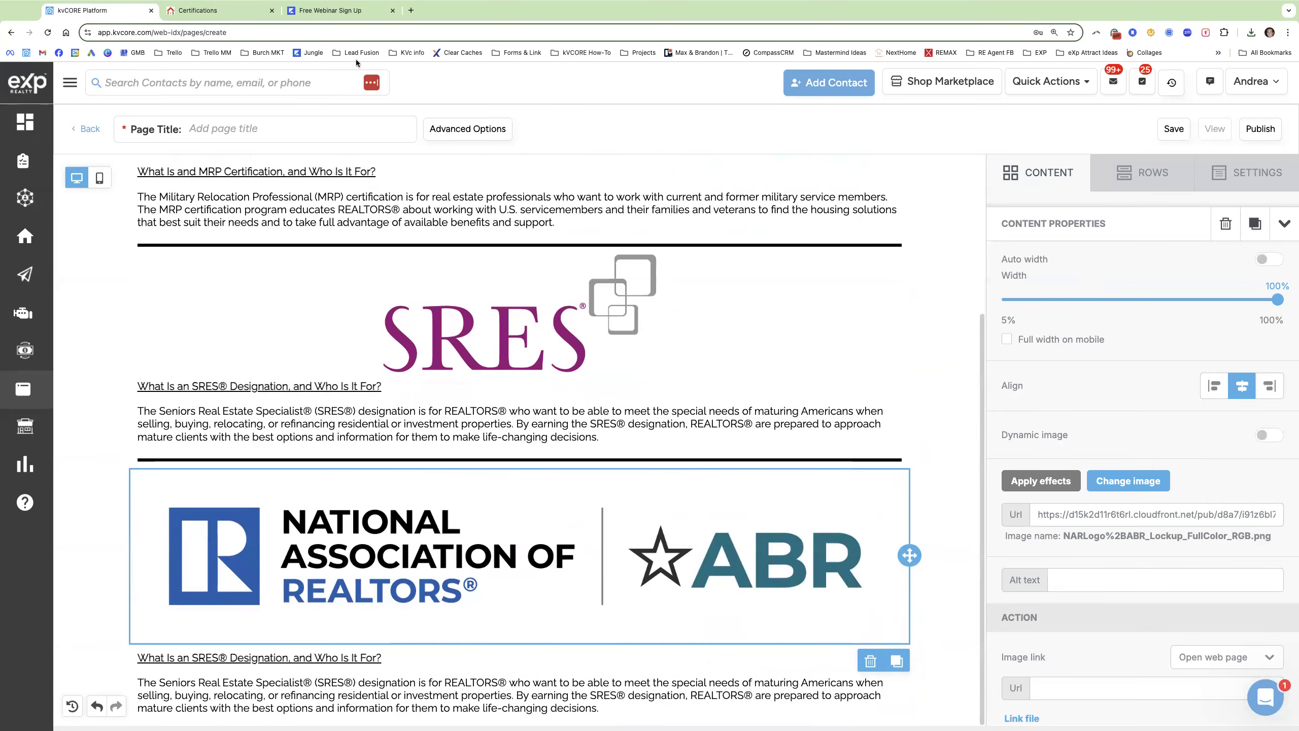
Replace the duplicated SRES text below the ABR logo with the ABR designation question and description copied from the example page.
left_click(247, 11)
left_click(591, 546)
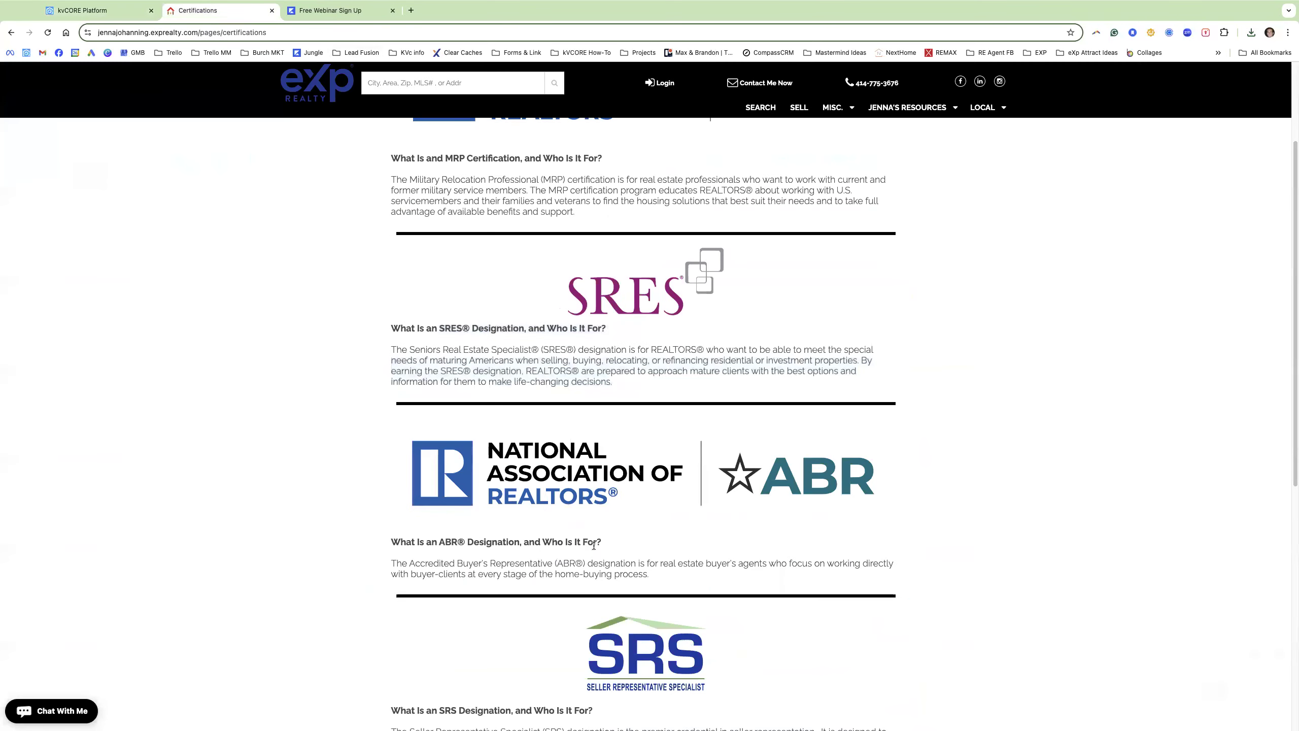
left_click_drag(666, 576, 391, 540)
key("ctrl+c")
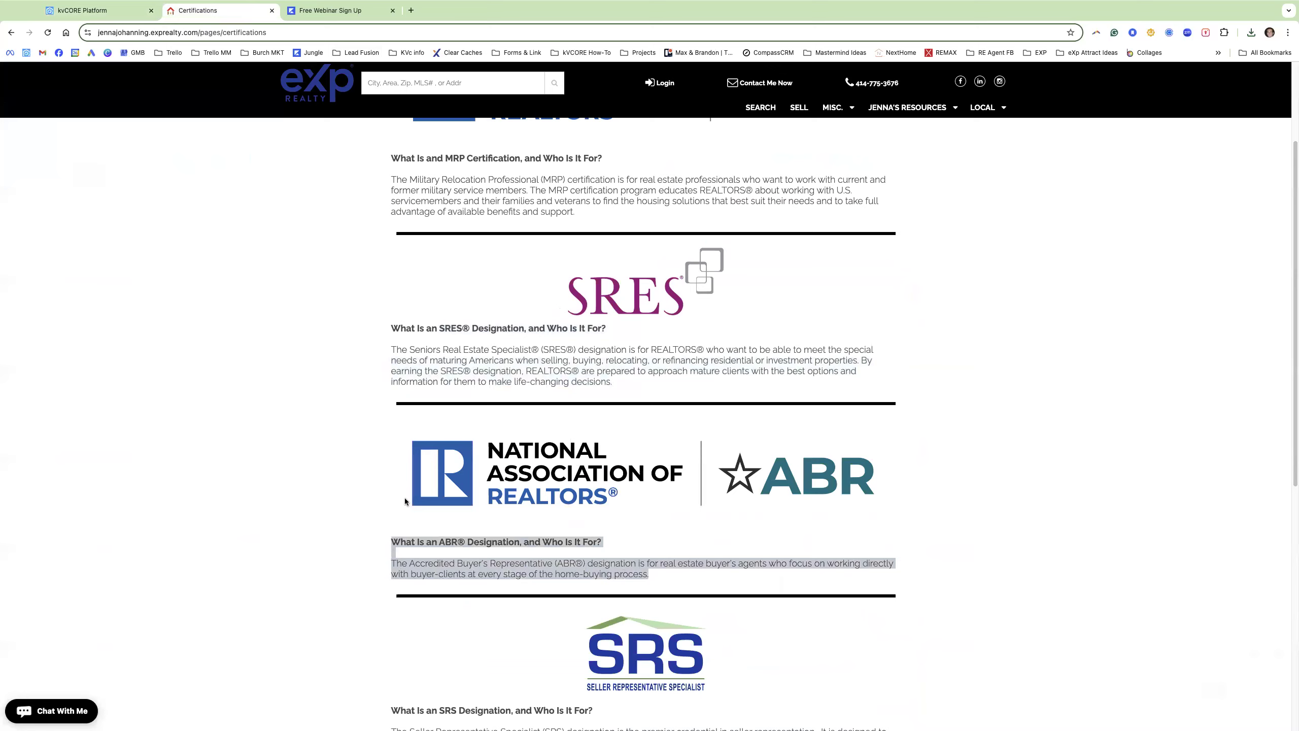
left_click(102, 11)
scroll(598, 706, "down", 1)
left_click_drag(599, 697, 121, 649)
key("ctrl+v")
scroll(182, 624, "down", 1)
left_click(182, 624)
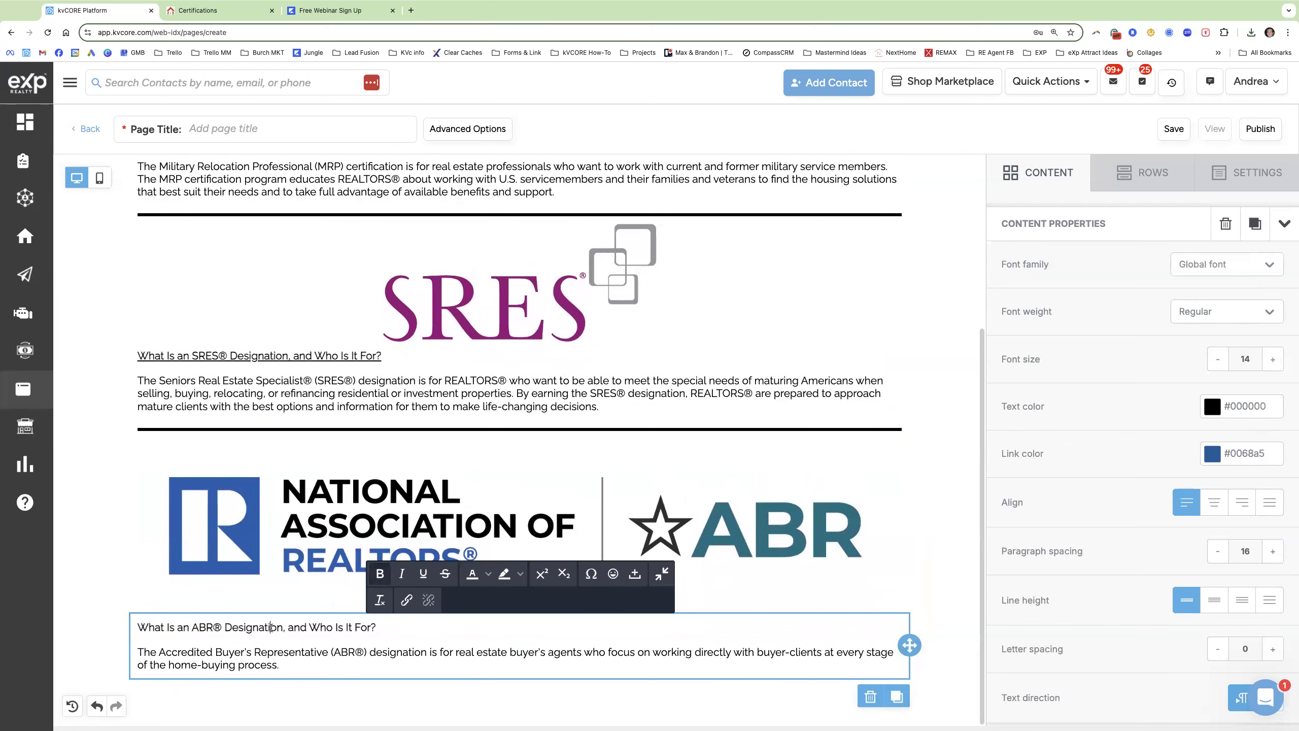
Underline the question "What Is an ABR® Designation, and Who Is It For?" below the ABR logo.
triple_click(271, 627)
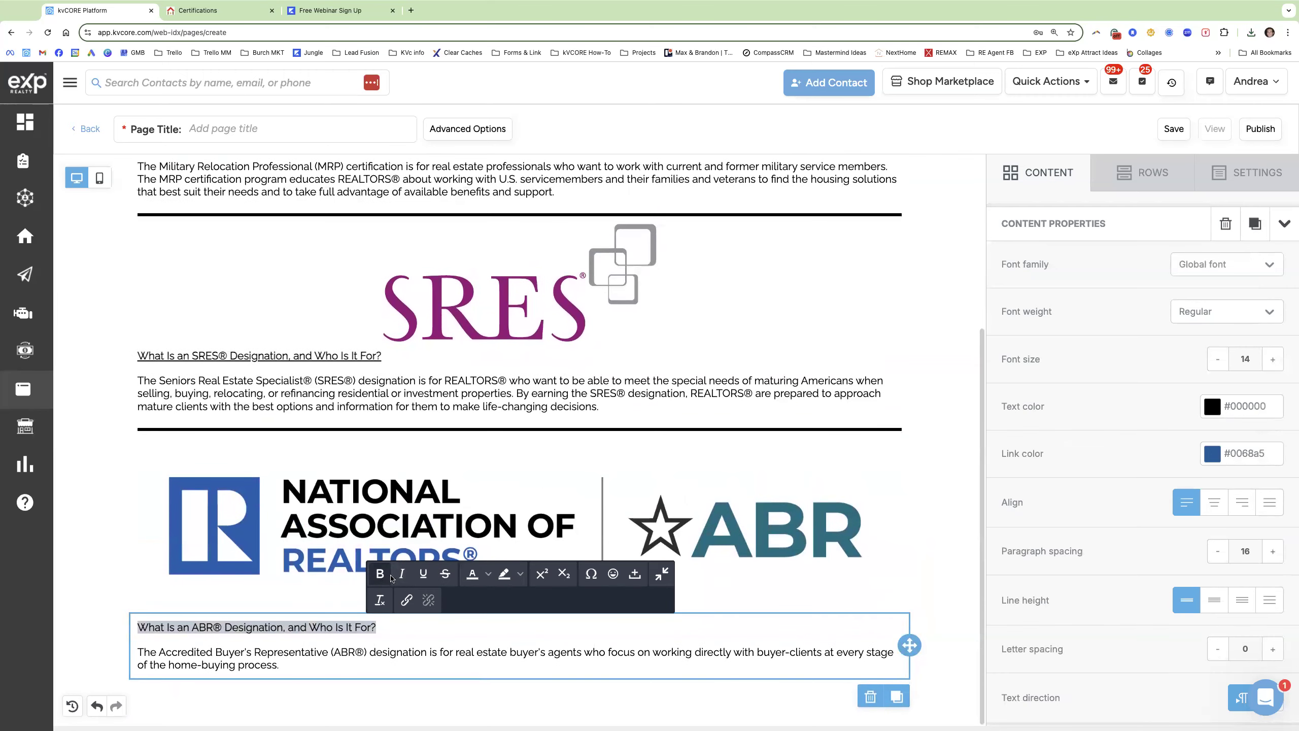
left_click(423, 573)
left_click(415, 667)
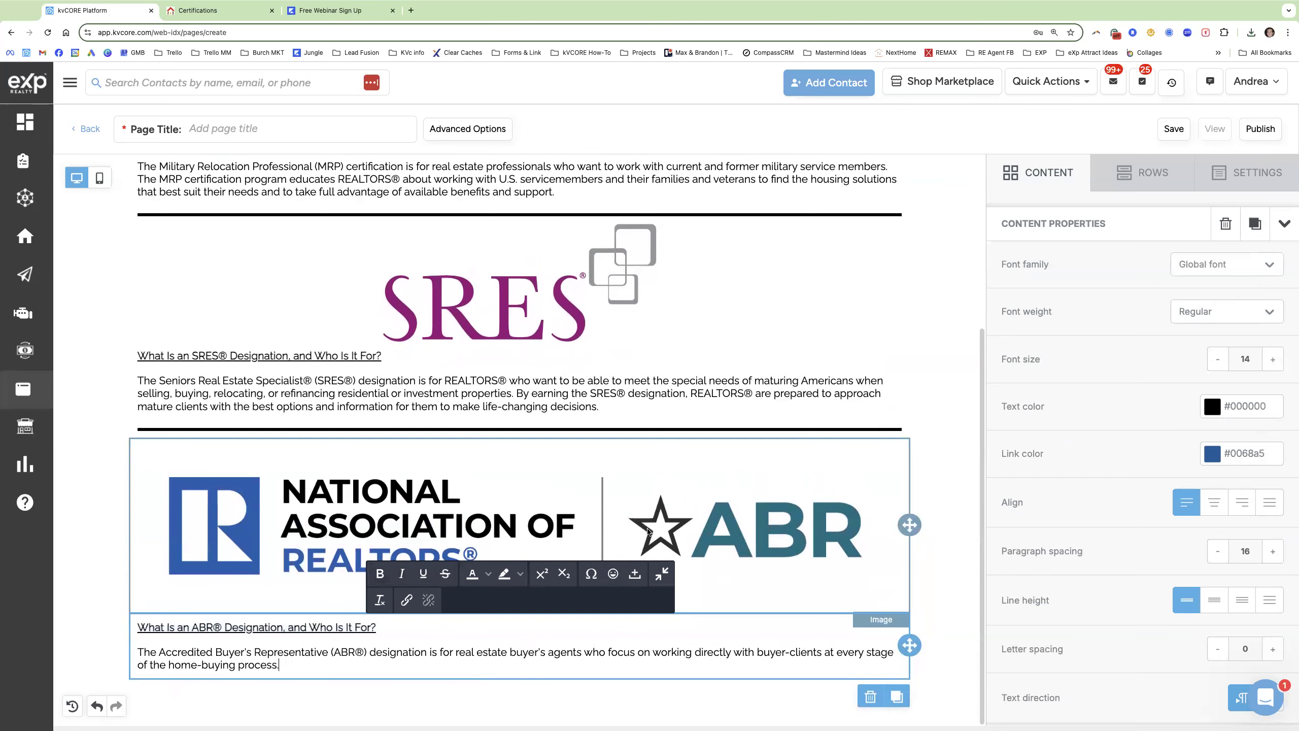
Save the SRS Seller Representative Specialist logo from the Certifications example page to the computer as download (7).png.
left_click(215, 10)
scroll(708, 469, "down", 4)
scroll(709, 469, "down", 4)
scroll(702, 419, "up", 2)
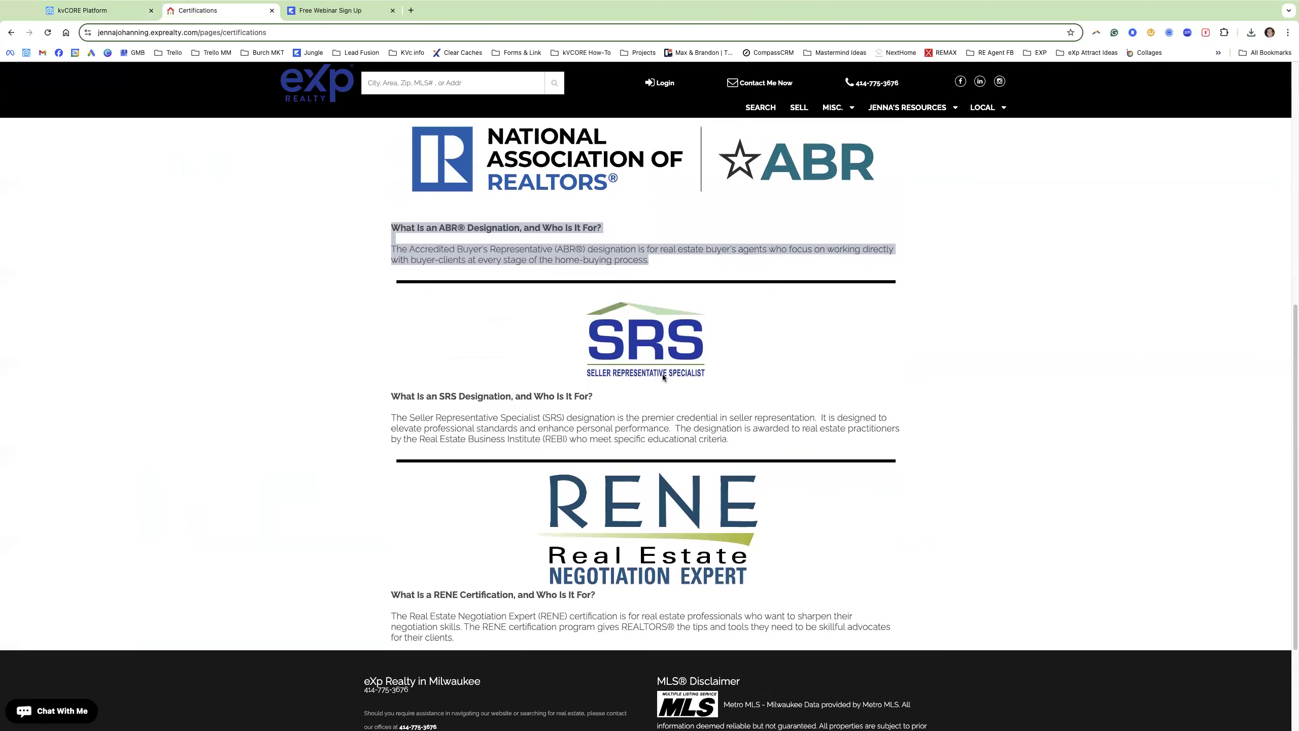
right_click(638, 343)
left_click(696, 359)
key("Return")
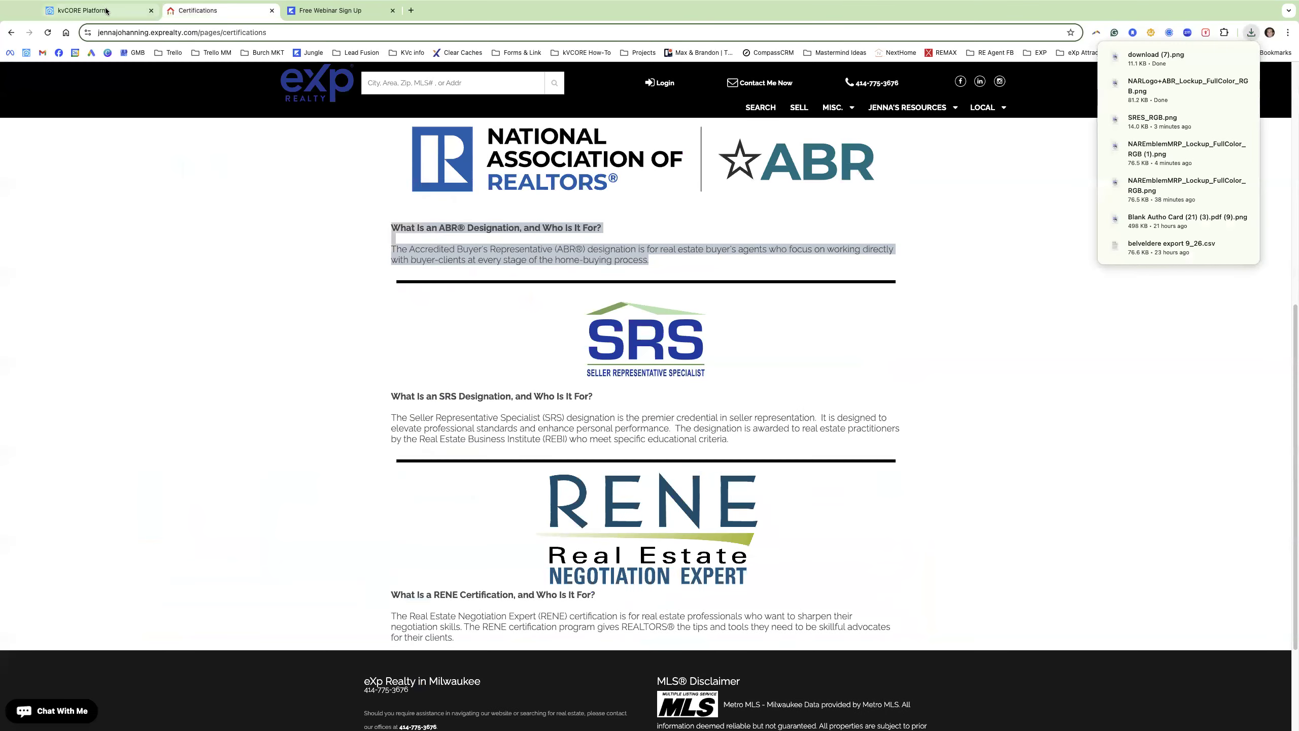
Return to the kvCORE page and place a duplicate of the divider below the ABR description.
left_click(106, 10)
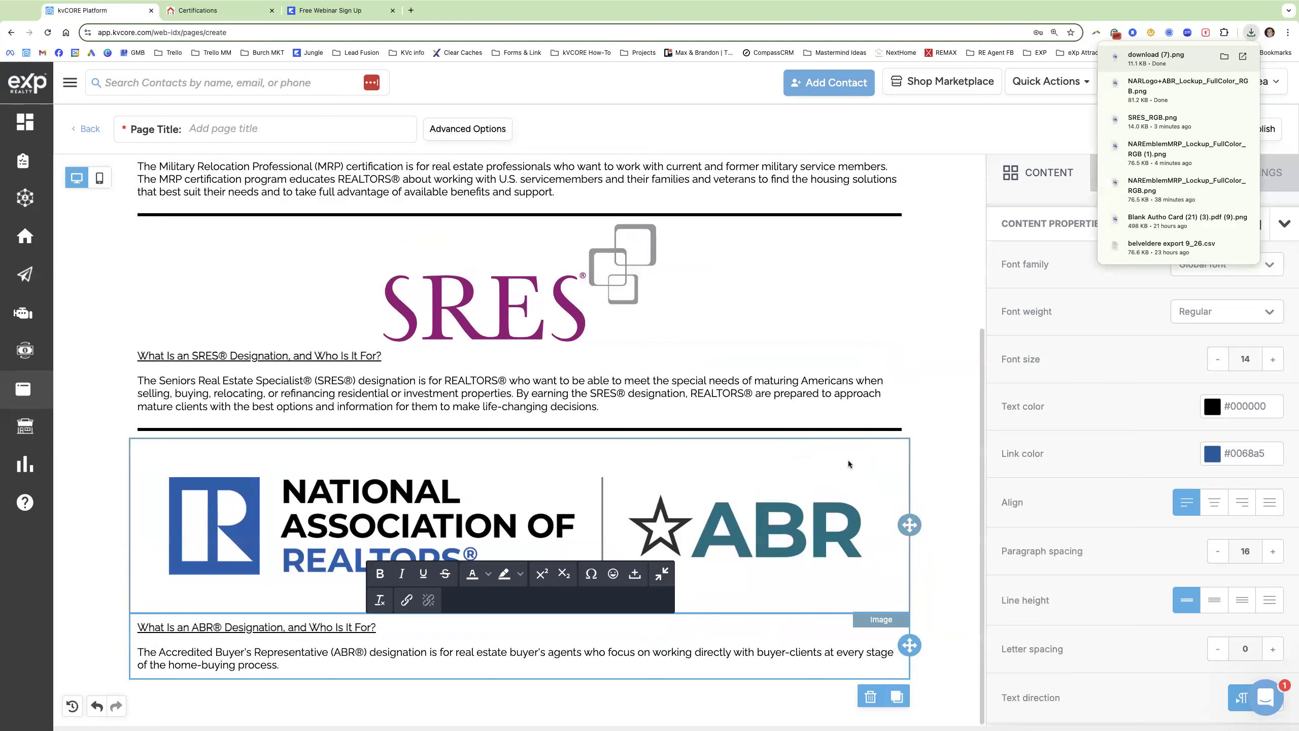
left_click(768, 429)
left_click(898, 493)
left_click(870, 499)
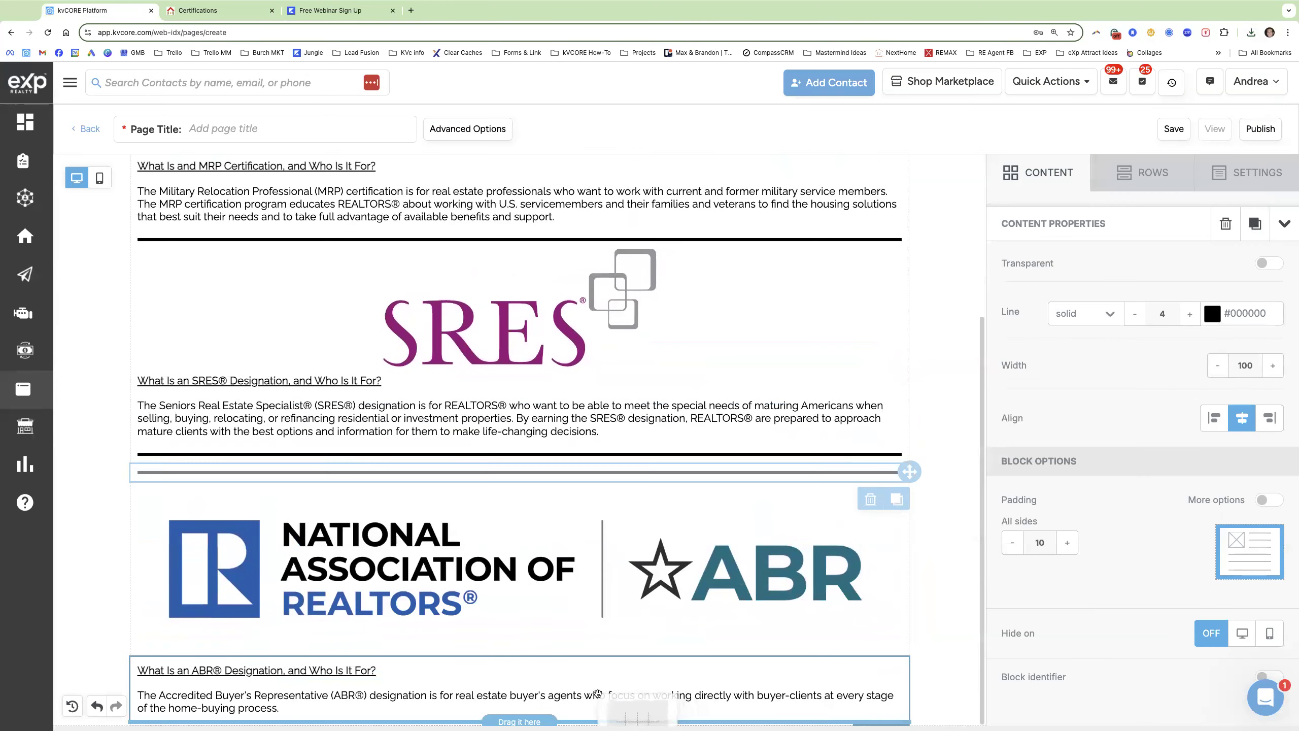
Duplicate the ABR logo and its text block, and place the copies in that order below the new divider.
left_click(865, 632)
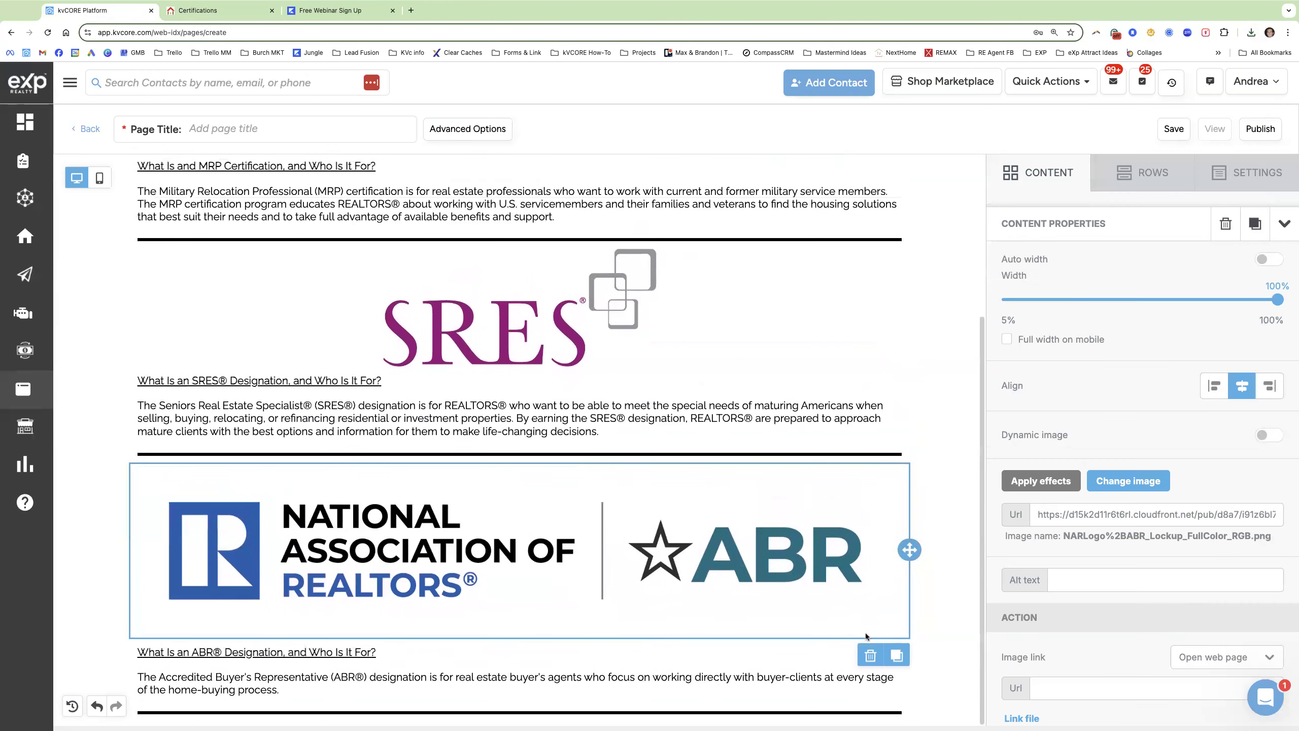
left_click(898, 656)
left_click_drag(910, 550, 634, 711)
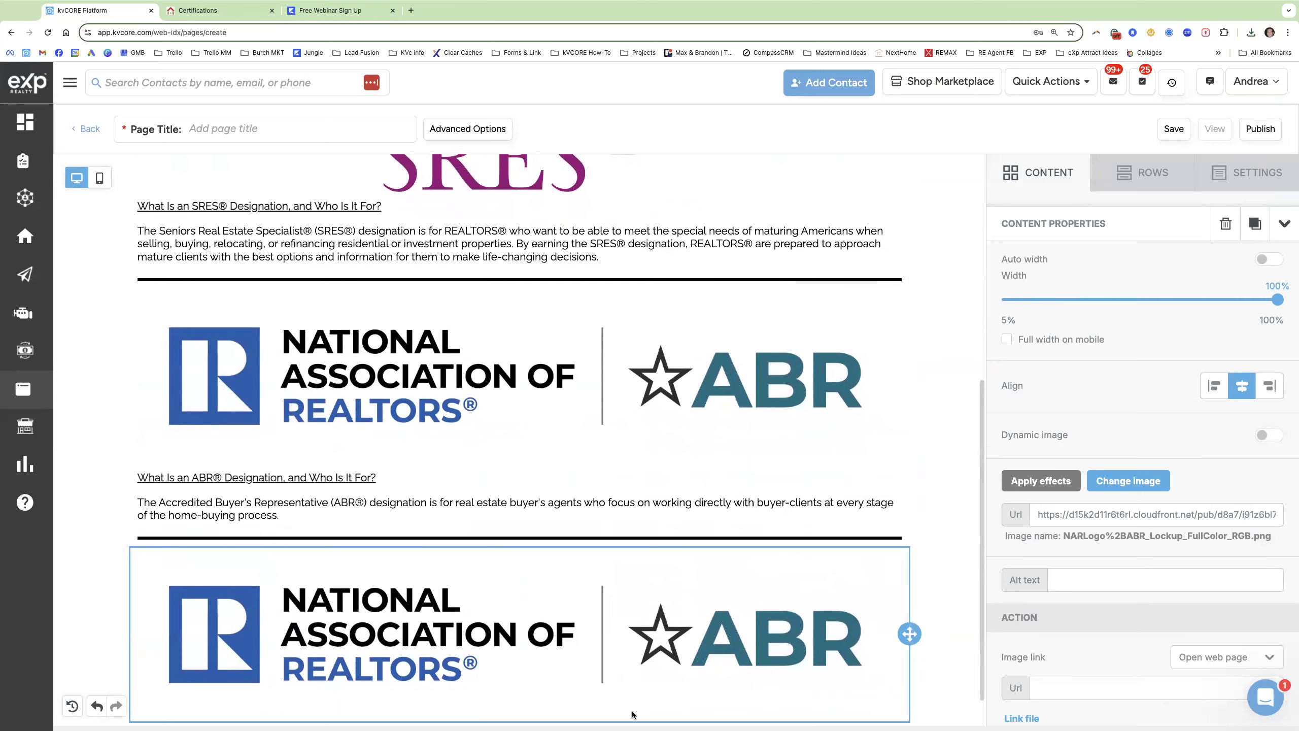
left_click(890, 470)
left_click(902, 548)
left_click_drag(908, 497, 560, 705)
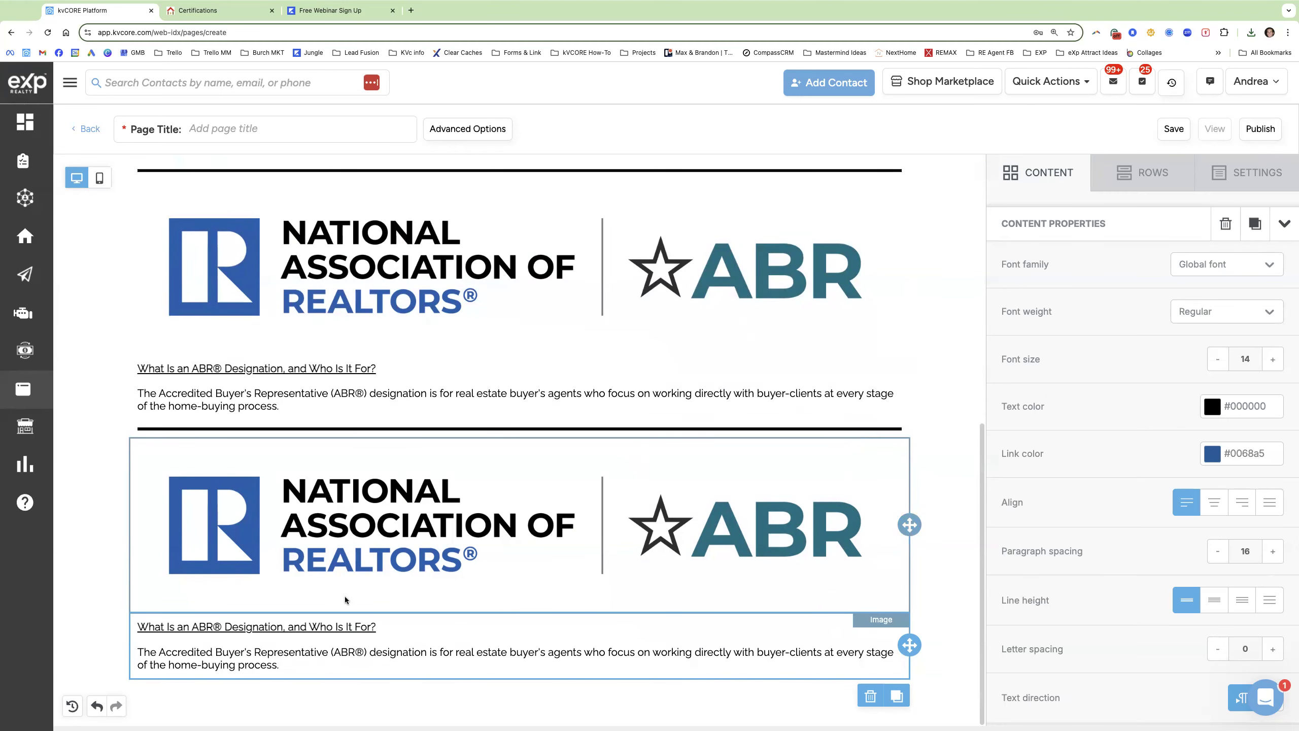
Replace the duplicated ABR image with the uploaded SRS logo, download (7).png, and set its width to 25%.
left_click(548, 522)
left_click(1120, 489)
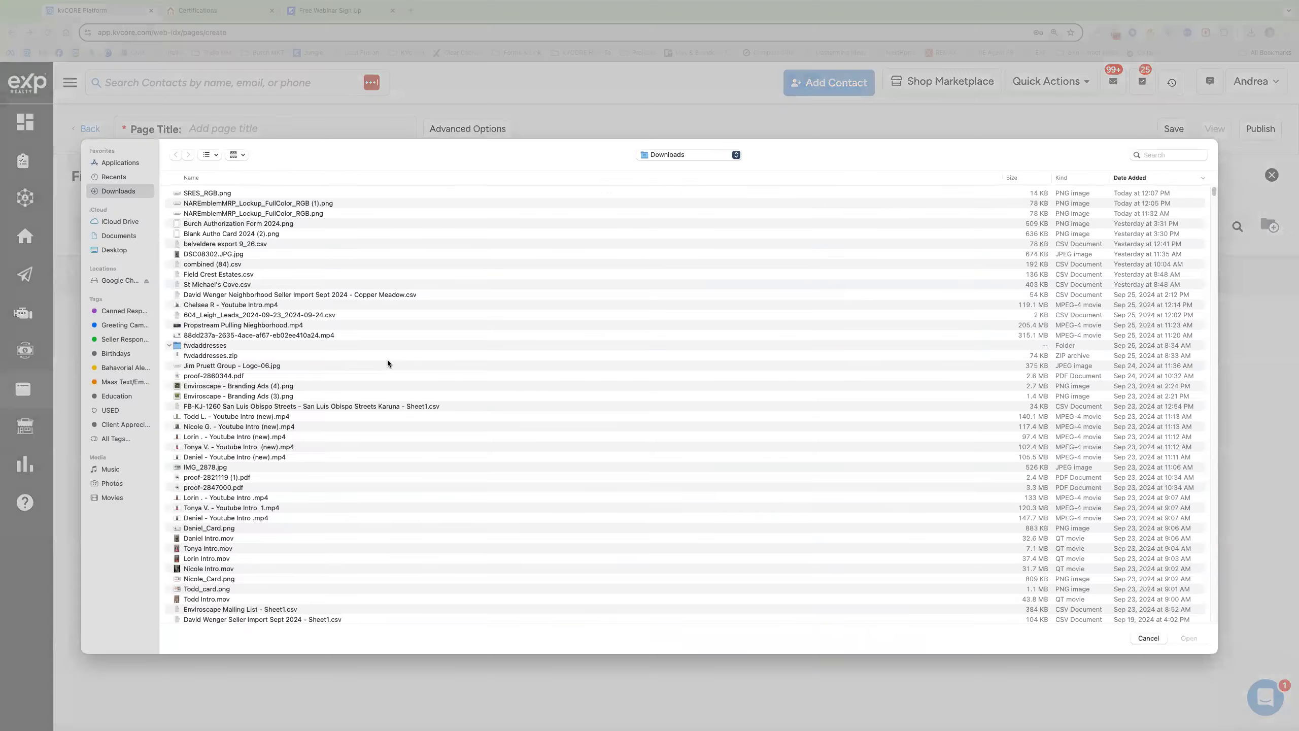
double_click(191, 193)
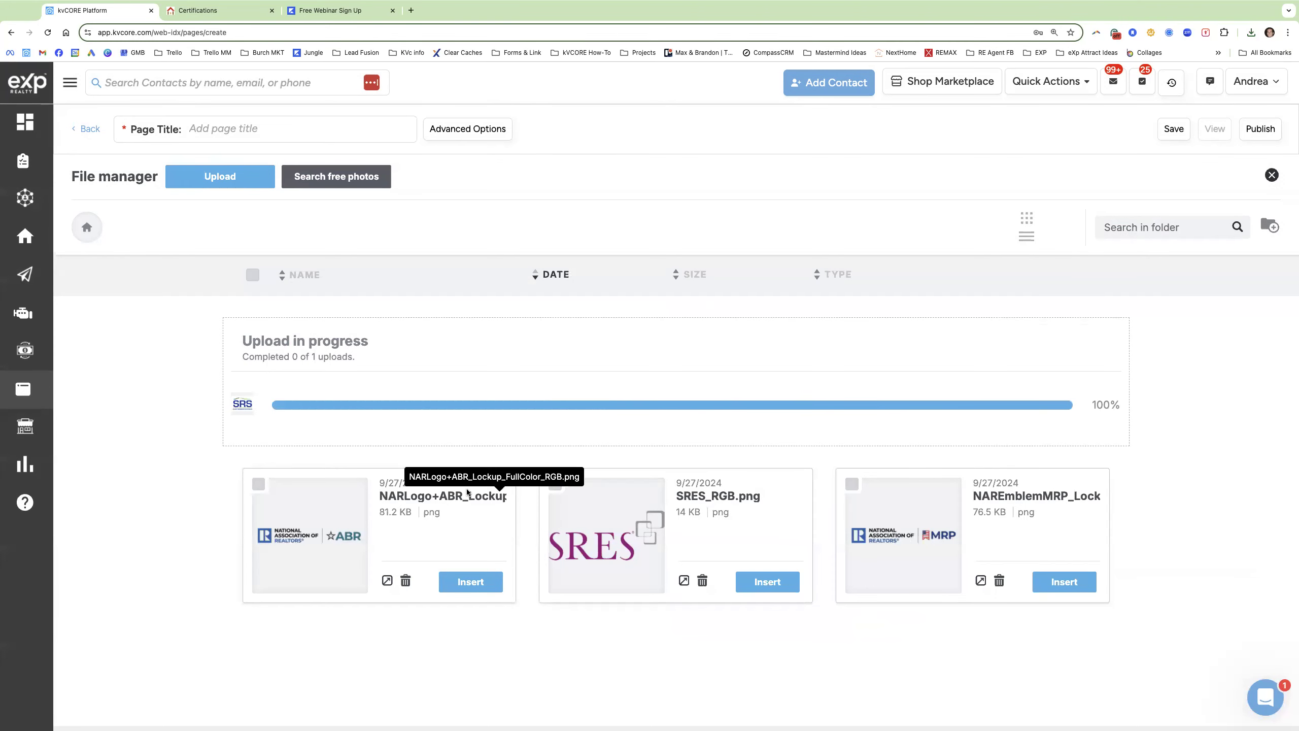
left_click(468, 434)
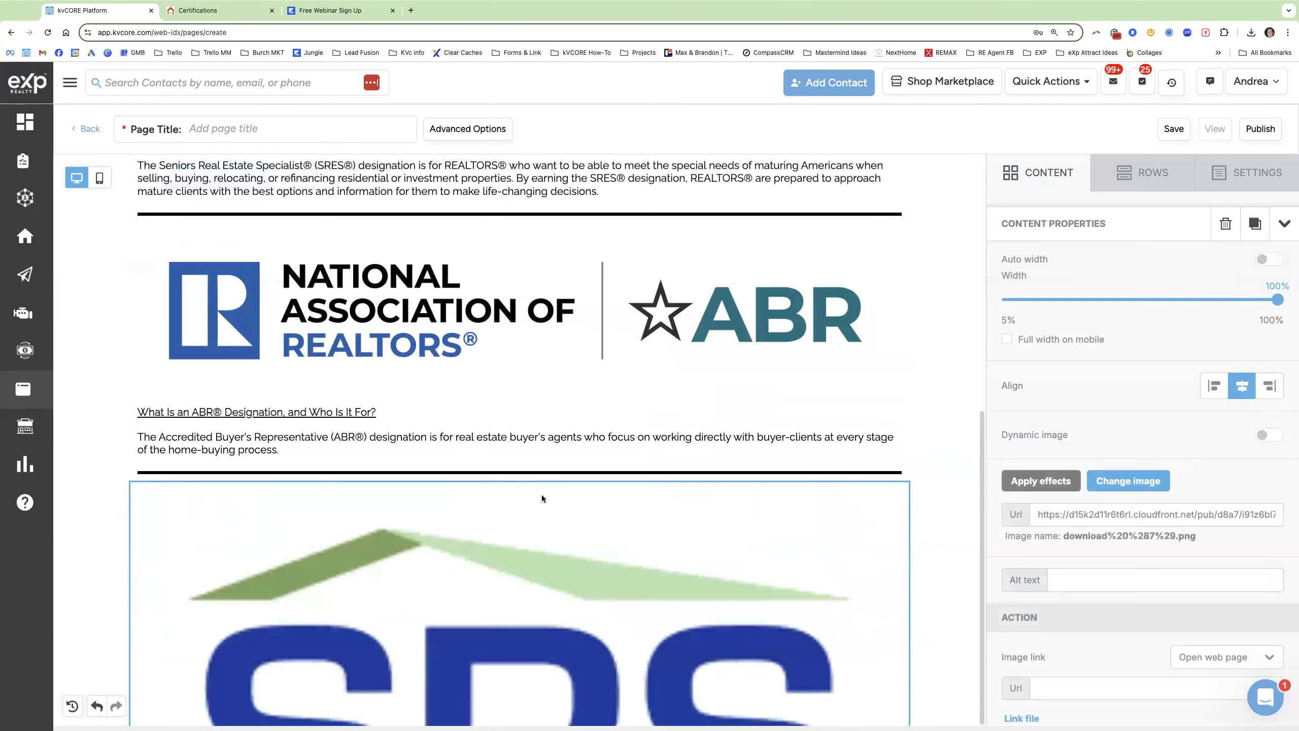
scroll(542, 499, "down", 3)
left_click_drag(1277, 300, 1064, 303)
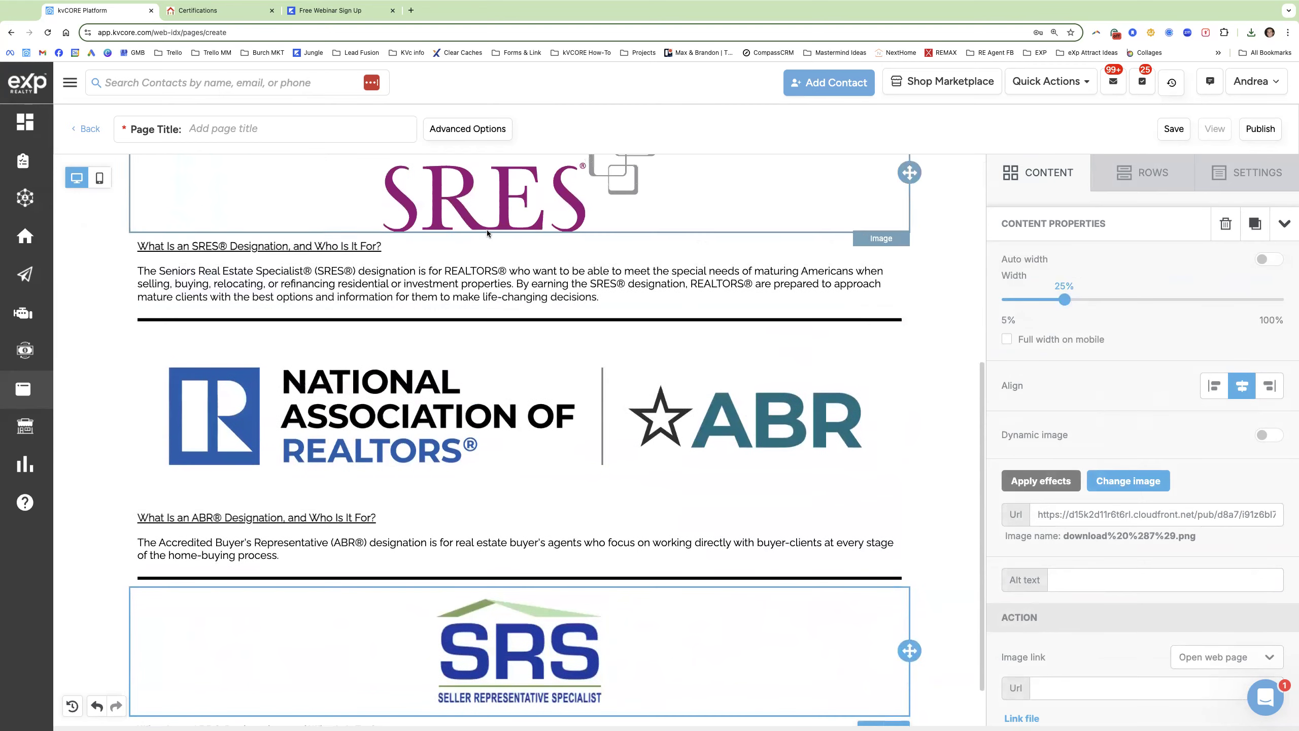
Replace the duplicated ABR text below the SRS logo with the SRS question and description copied from the example page, without the extra blank line.
left_click(224, 11)
left_click_drag(729, 438, 362, 390)
key("ctrl+c")
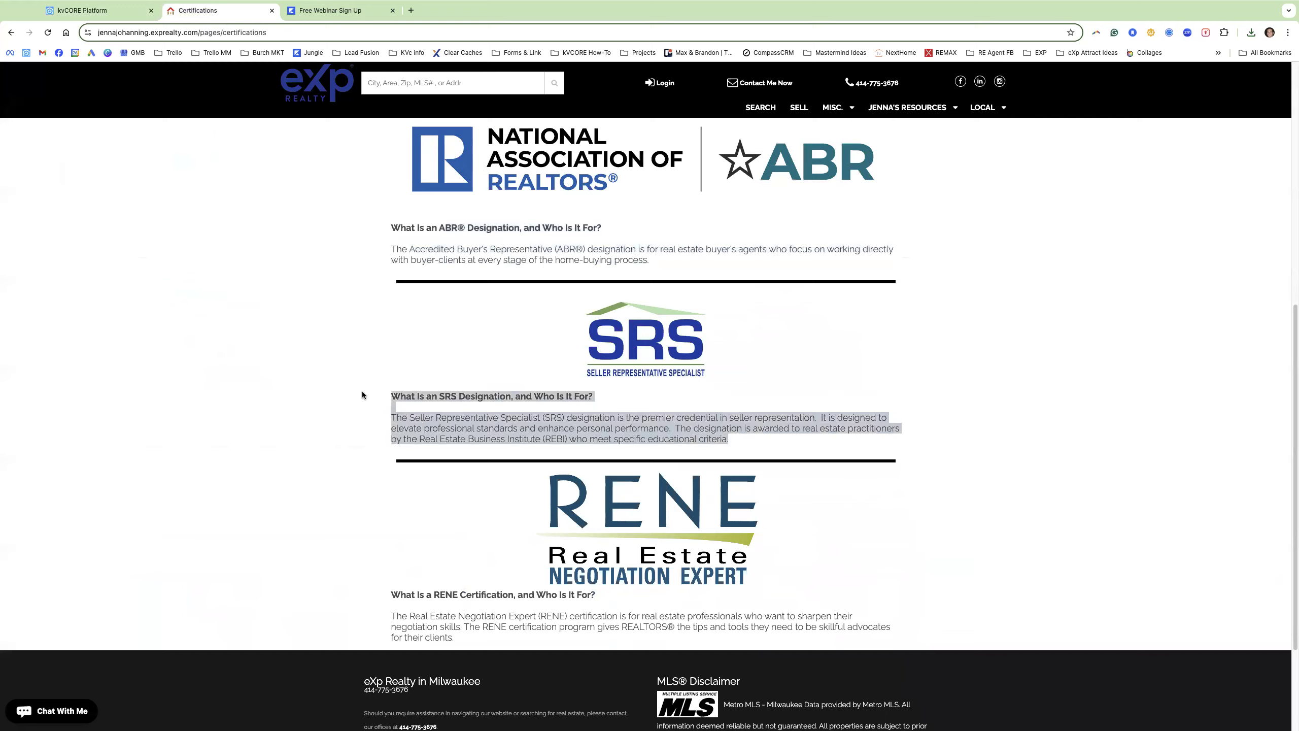
left_click(118, 18)
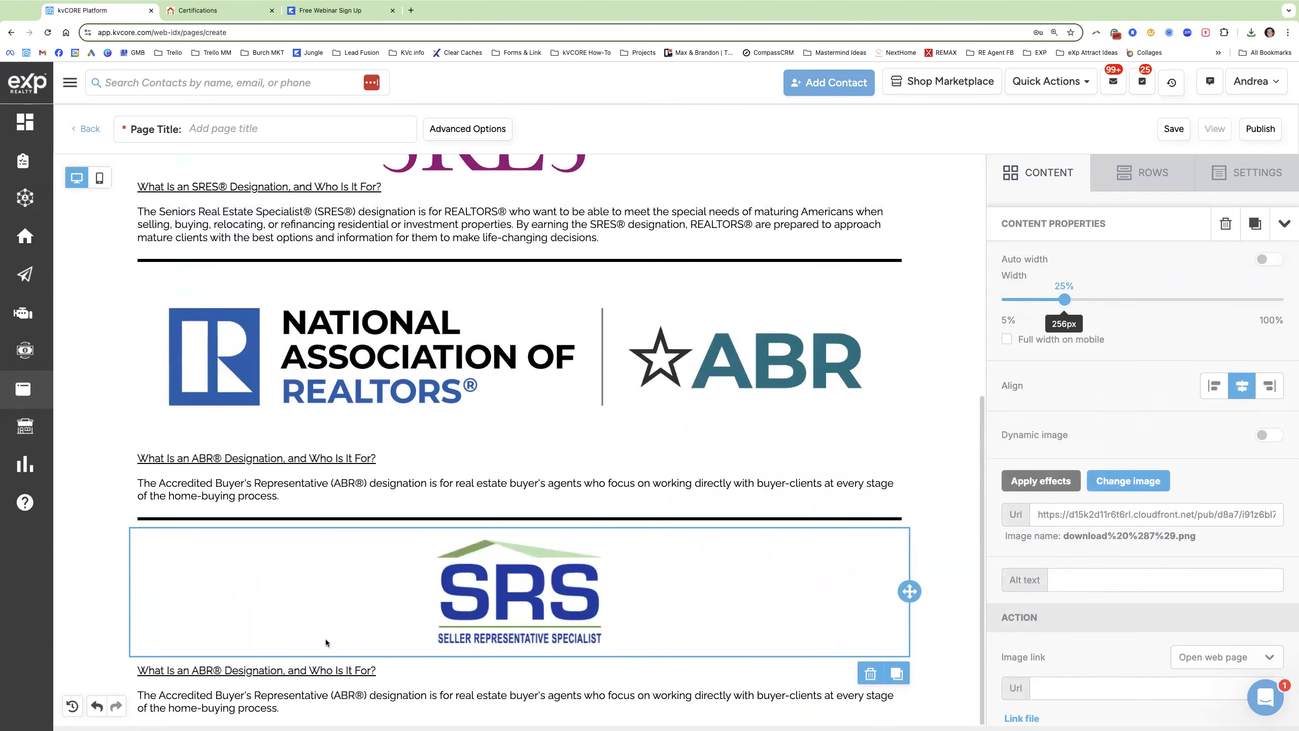
left_click_drag(280, 708, 130, 668)
key("ctrl+v")
scroll(138, 634, "down", 1)
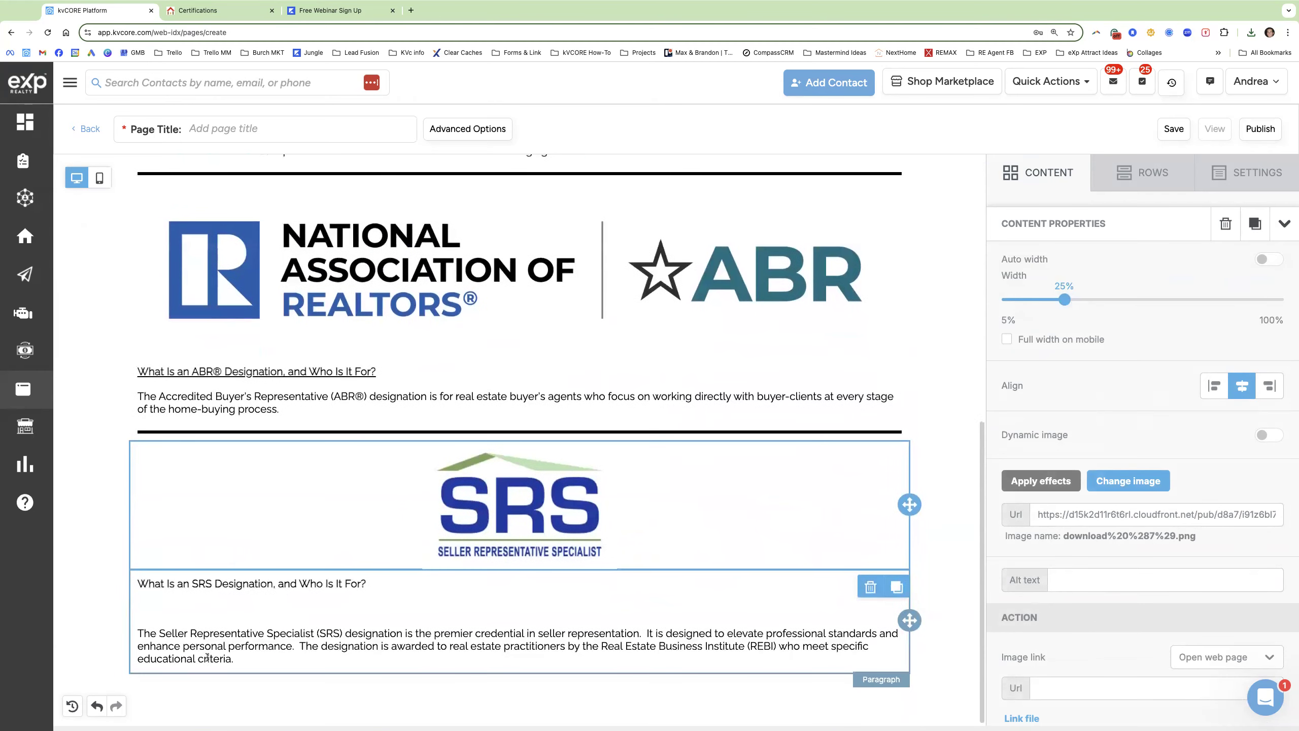
left_click(138, 630)
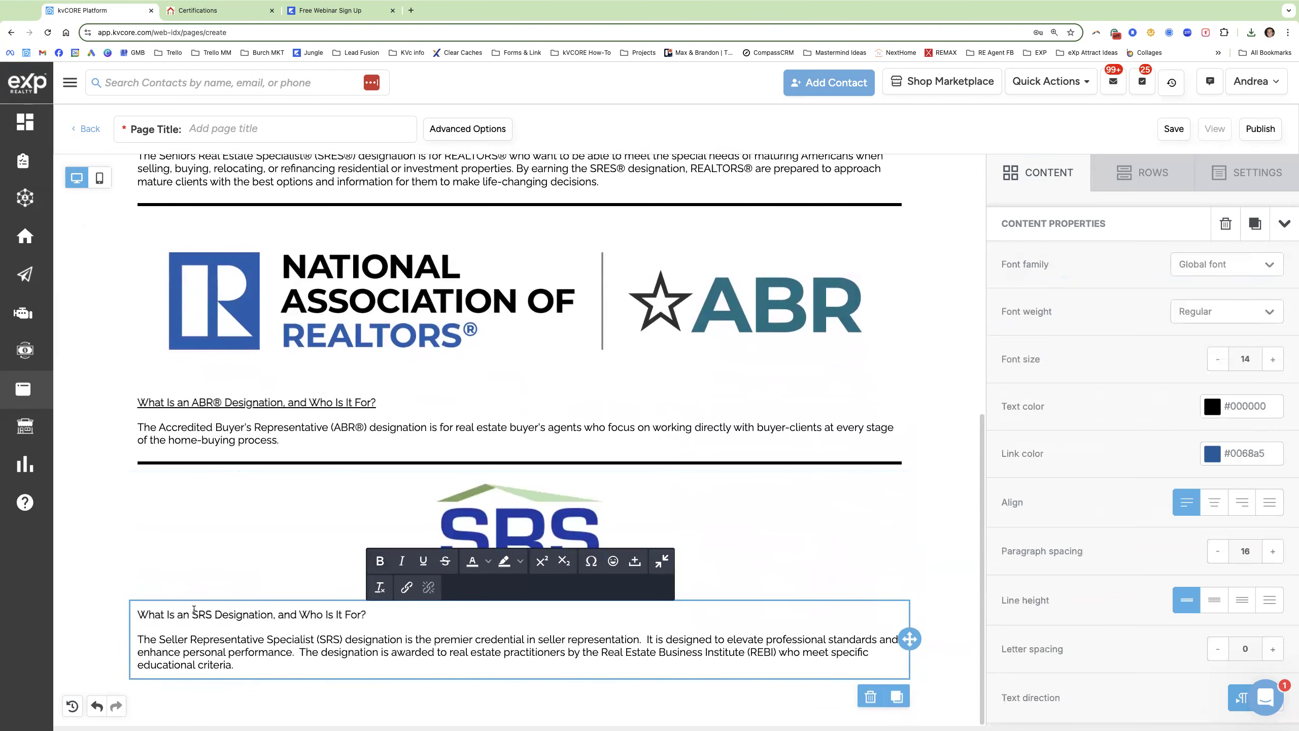
Underline the question "What Is an SRS Designation, and Who Is It For?" below the SRS logo.
triple_click(194, 614)
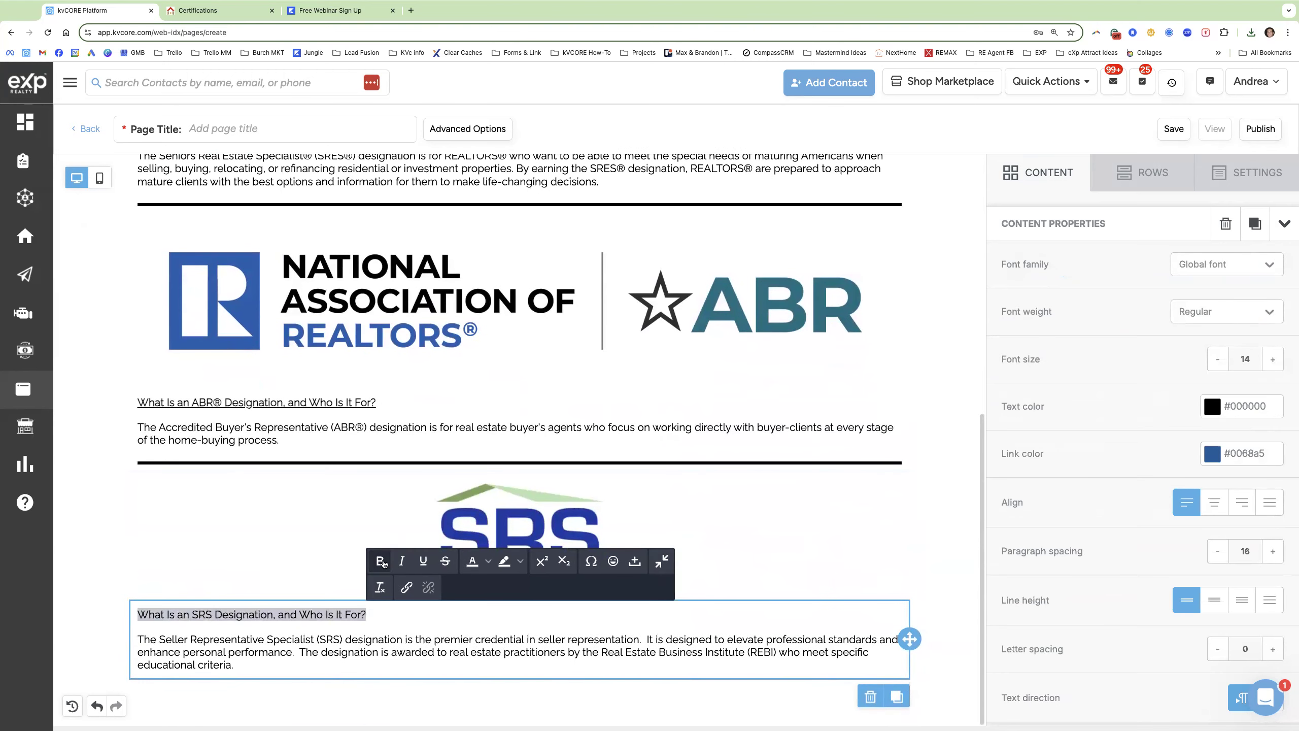
left_click(423, 561)
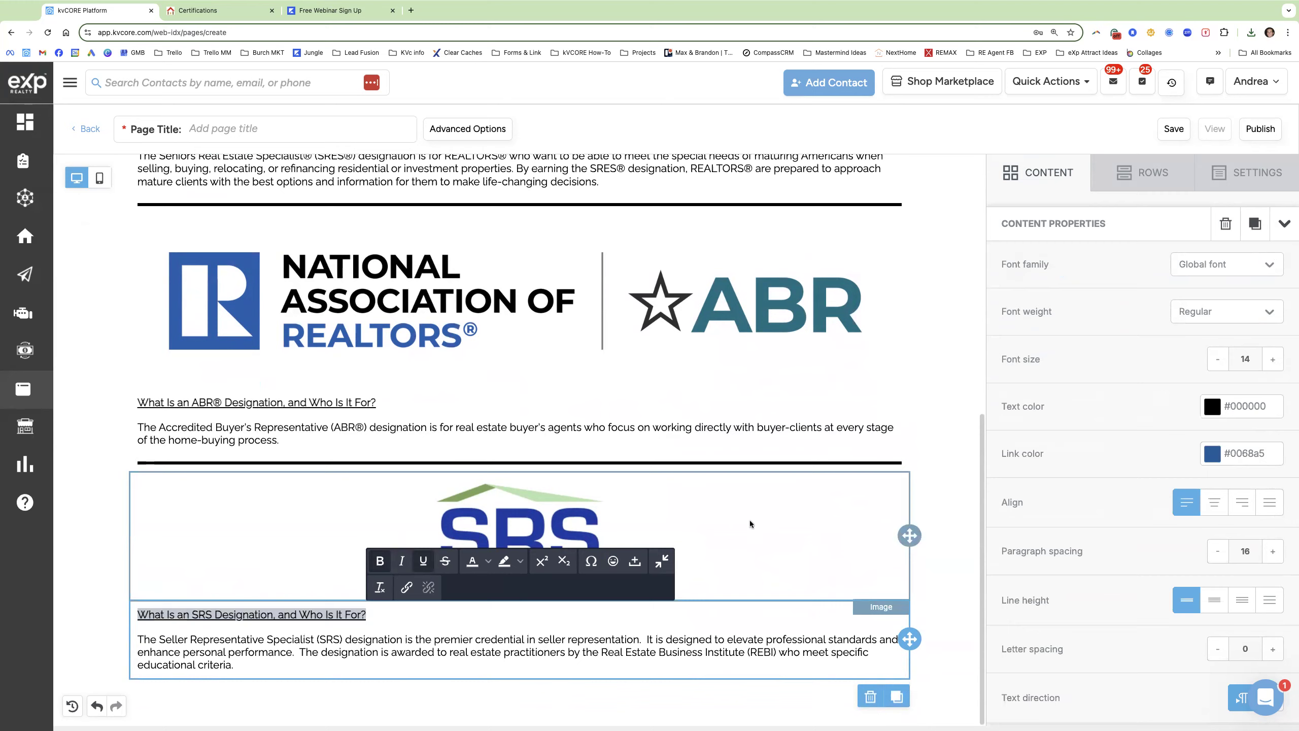
left_click(819, 532)
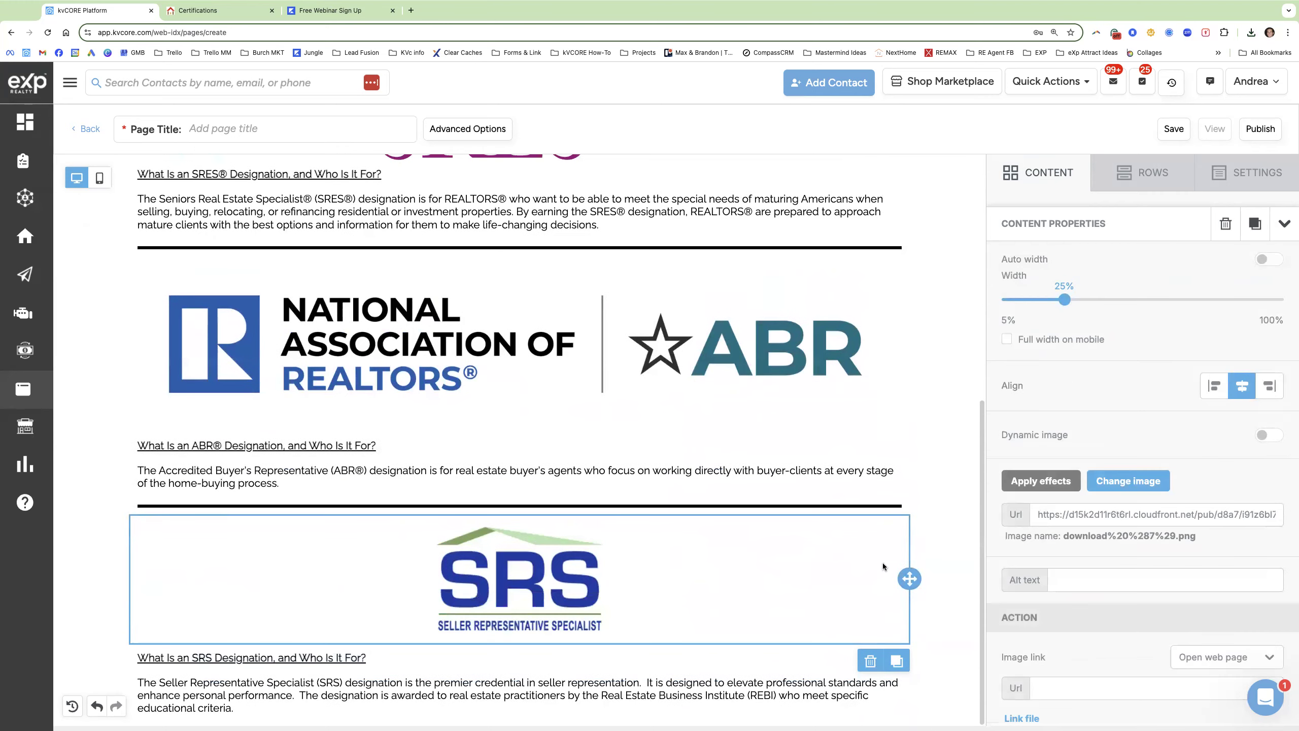
Duplicate the divider, SRS logo and SRS text block, and stack the copies in that order at the end of the page.
left_click(839, 504)
left_click_drag(910, 505, 508, 709)
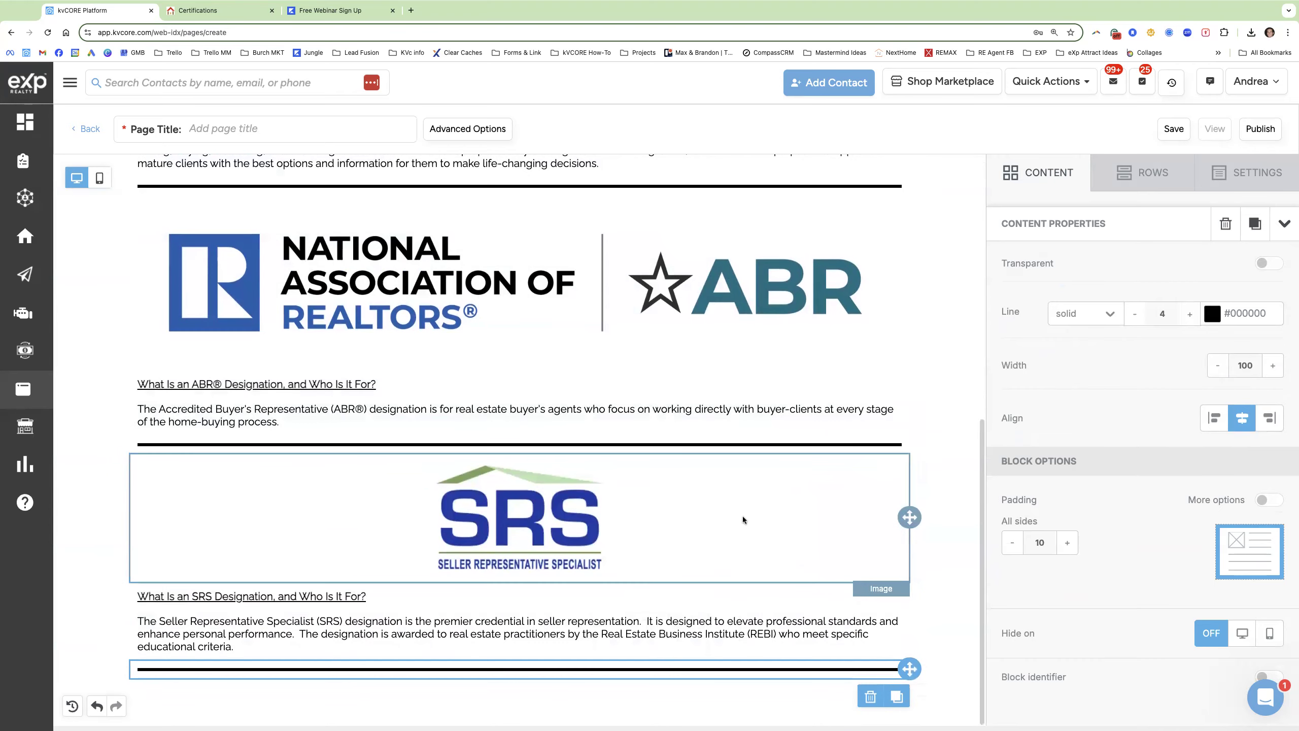
left_click(741, 516)
left_click_drag(909, 560, 651, 718)
left_click(904, 529)
left_click_drag(909, 536, 518, 702)
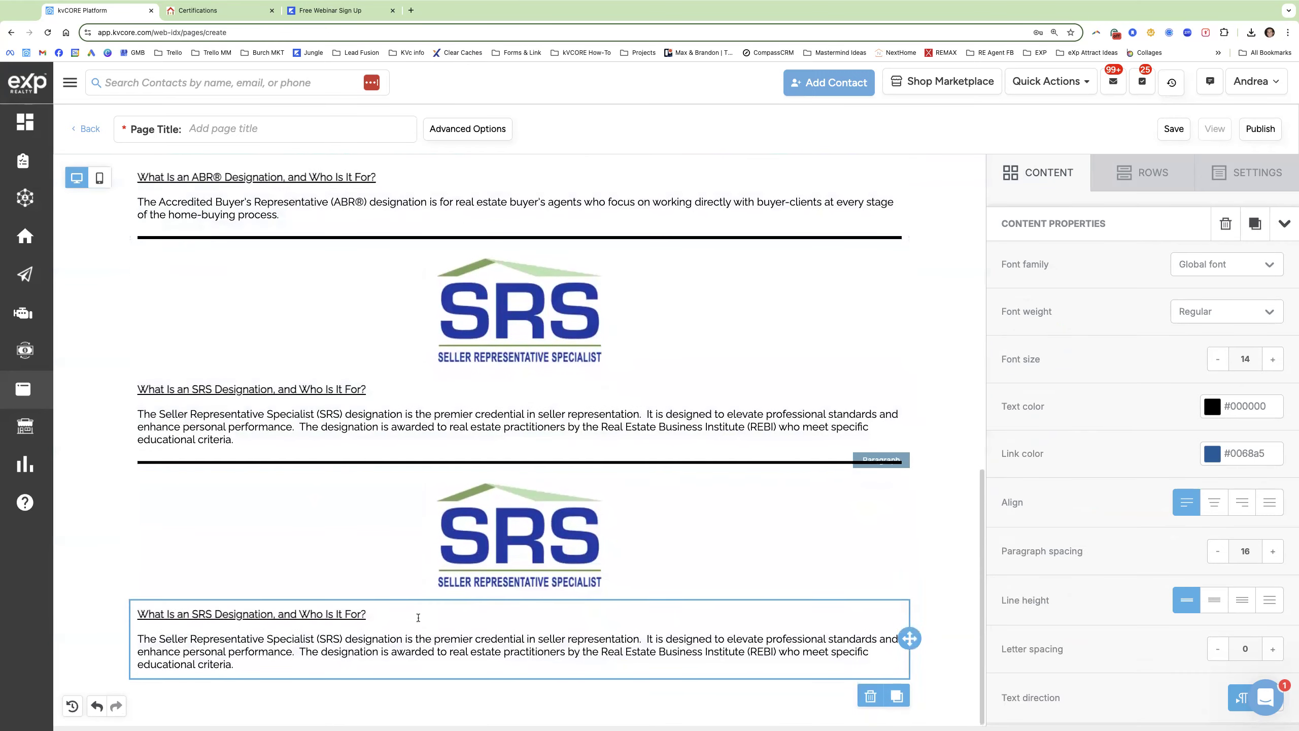
Save the RENE logo from the Certifications example page as rene.png and copy the RENE question and description.
left_click(220, 10)
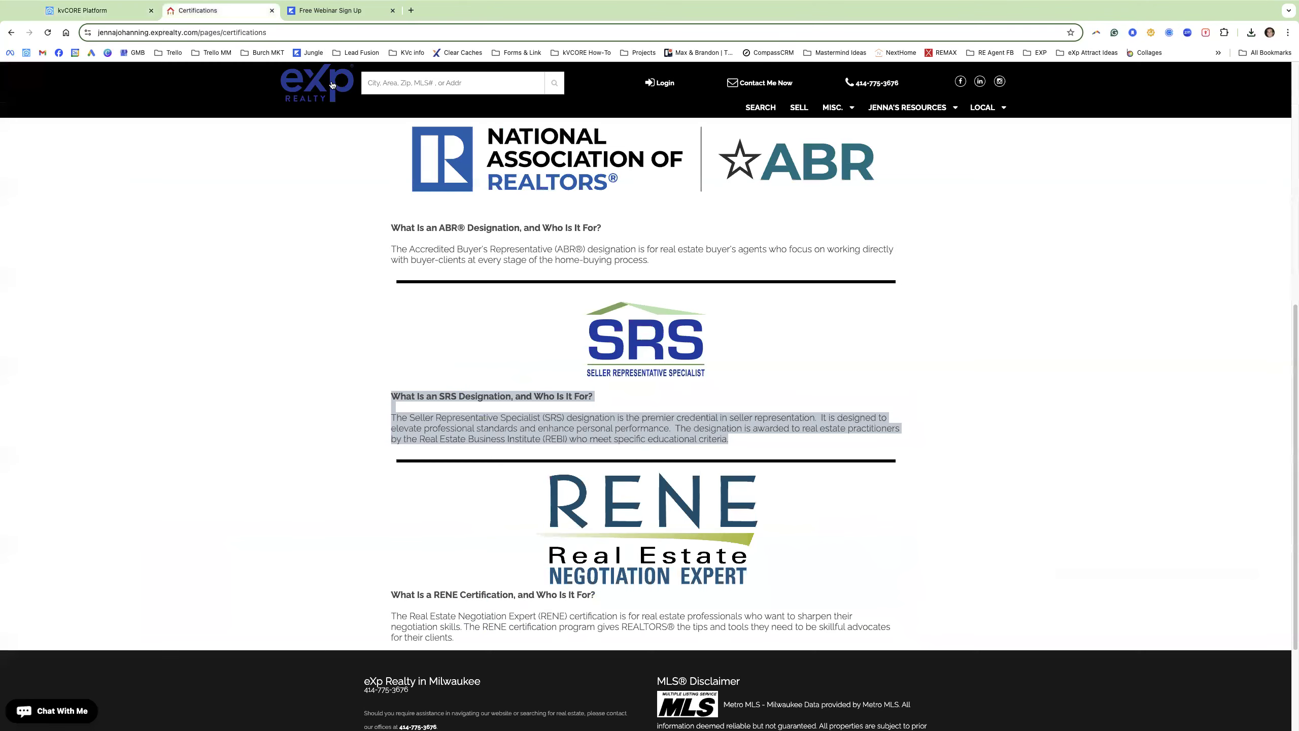
scroll(332, 84, "down", 1)
right_click(639, 507)
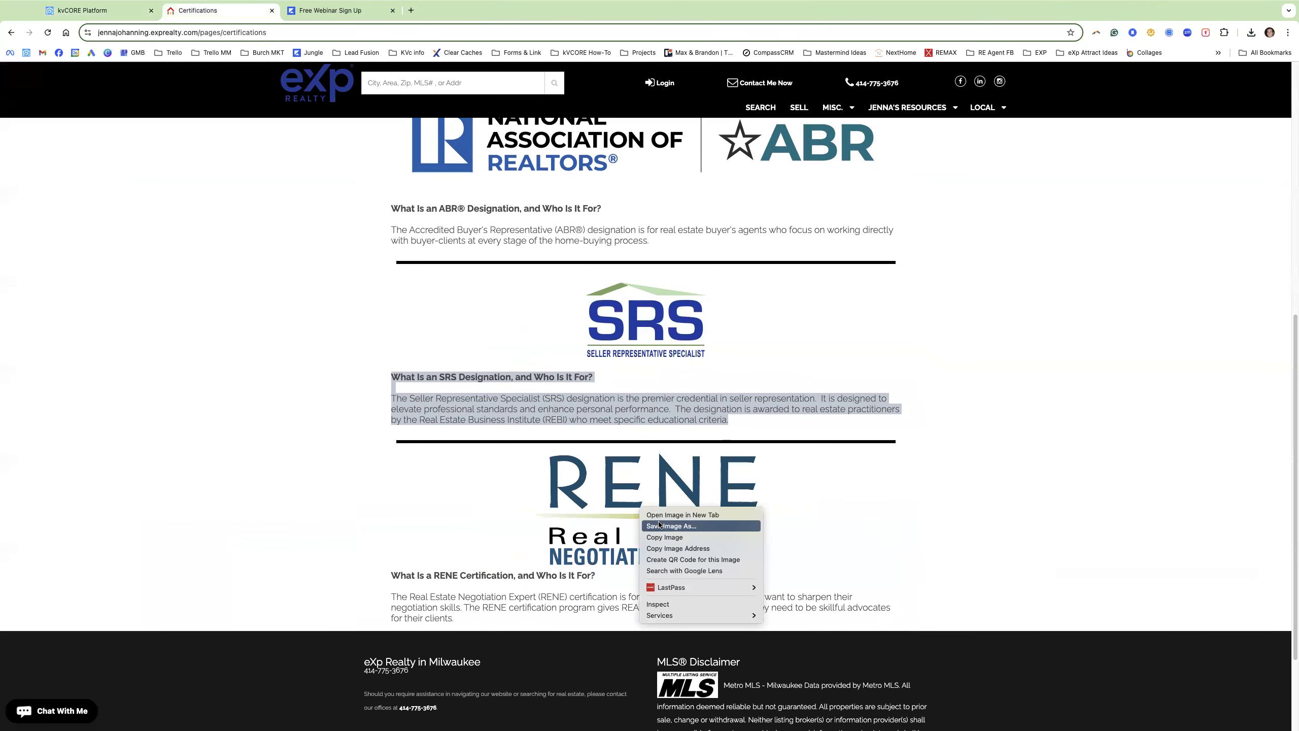
left_click(659, 525)
key("Return")
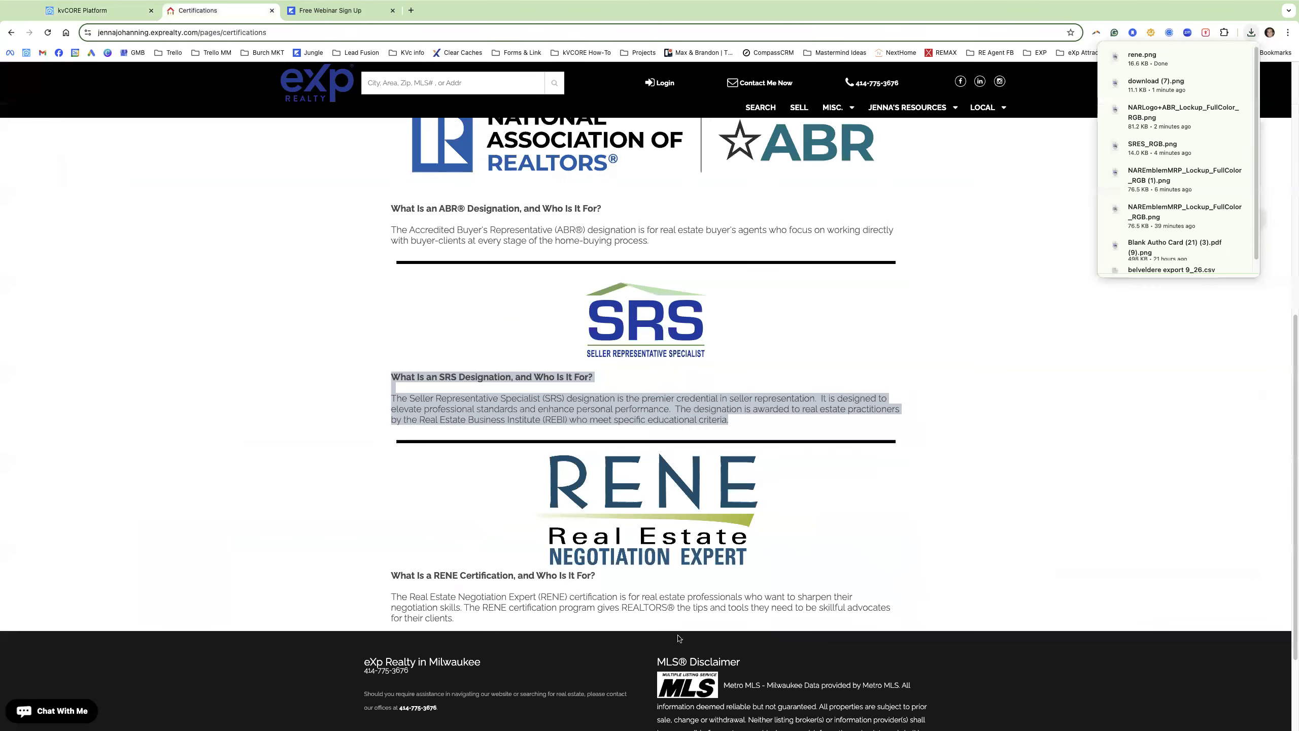
left_click_drag(459, 620, 390, 577)
key("ctrl+c")
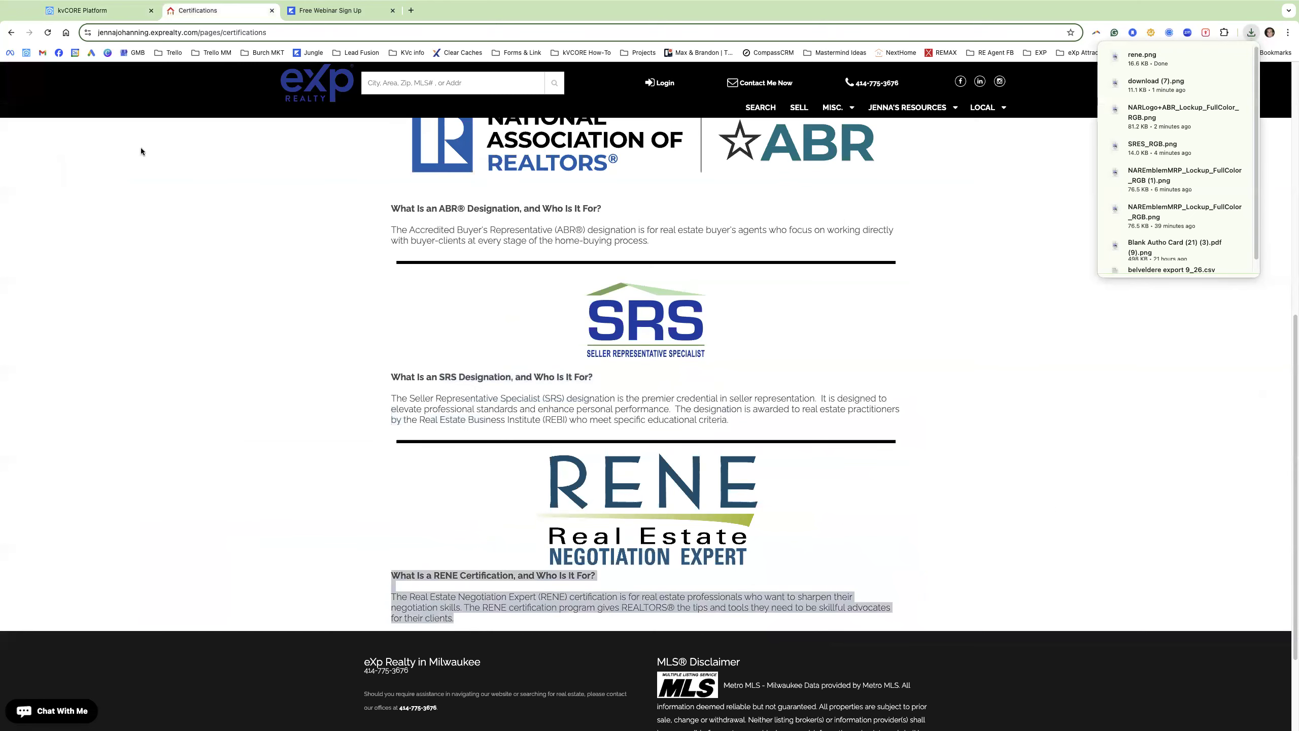
Replace the duplicated SRS image at the end of the kvCORE page with the uploaded RENE logo, rene.png.
left_click(103, 10)
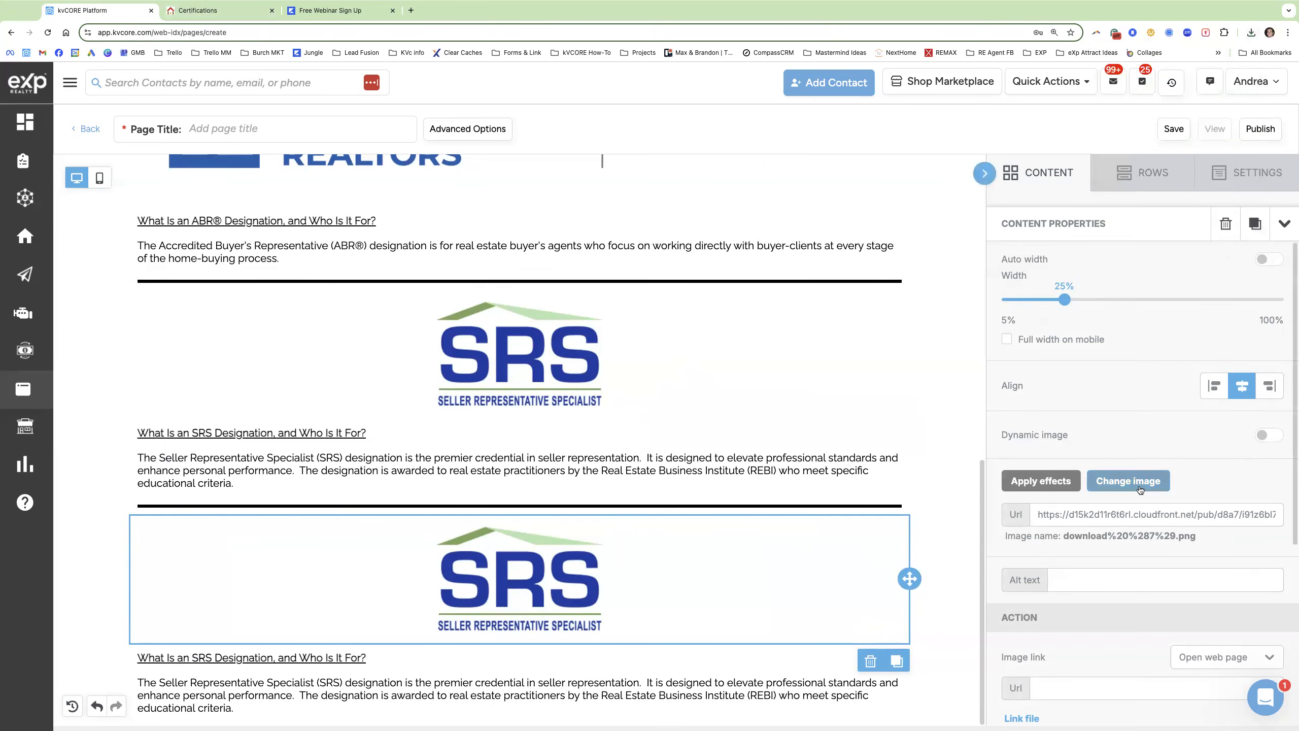
left_click(1140, 489)
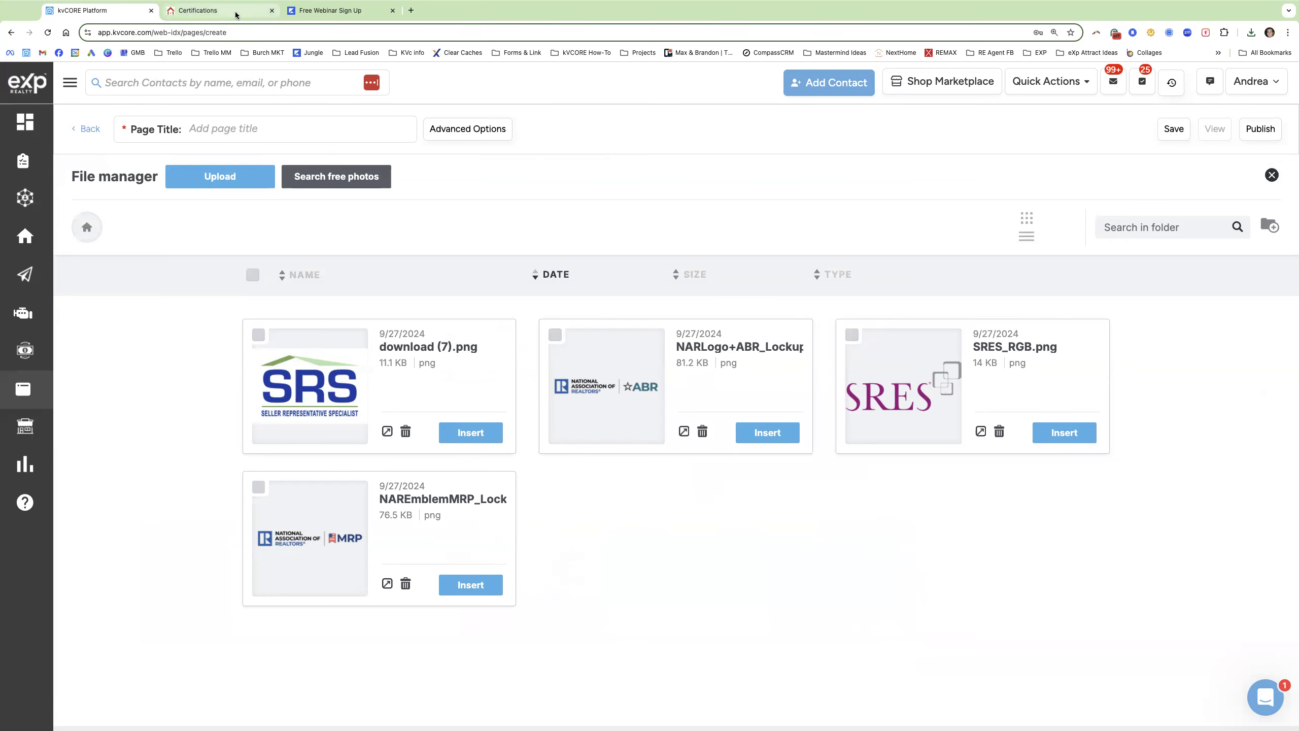
left_click(215, 10)
mouse_move(900, 109)
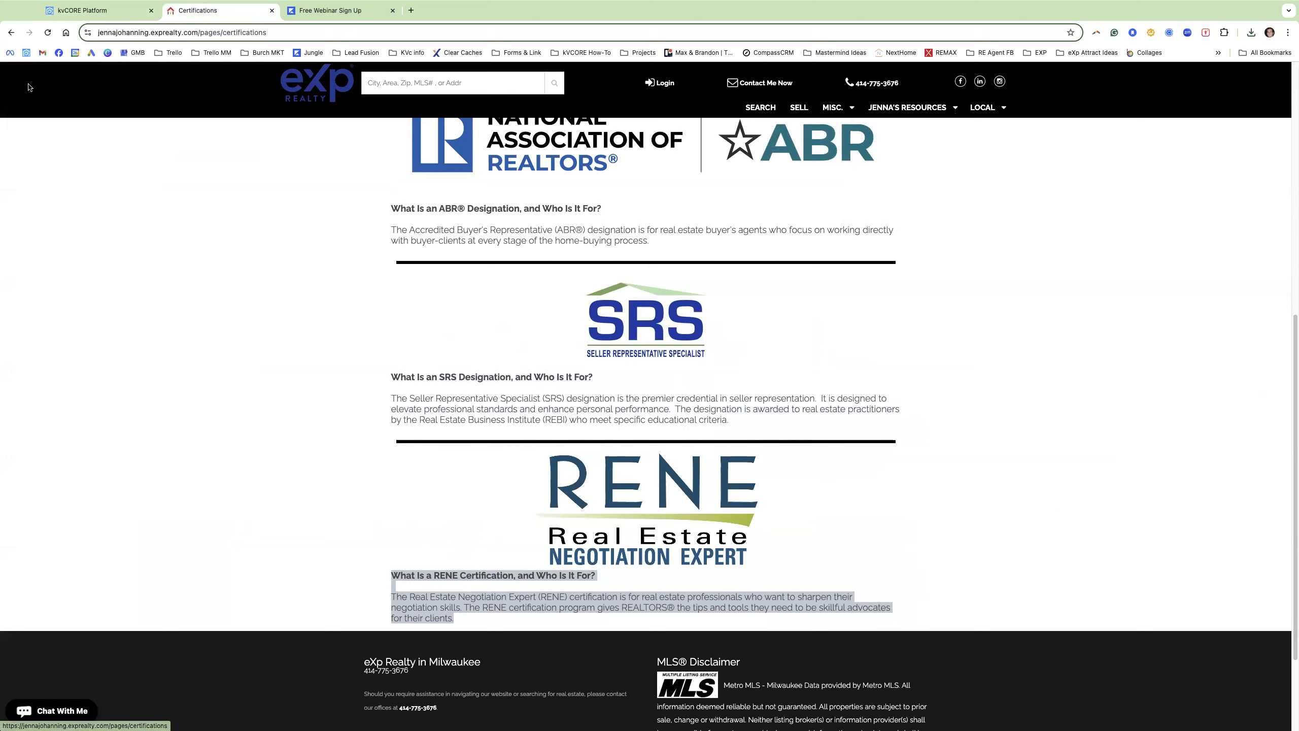
left_click(89, 15)
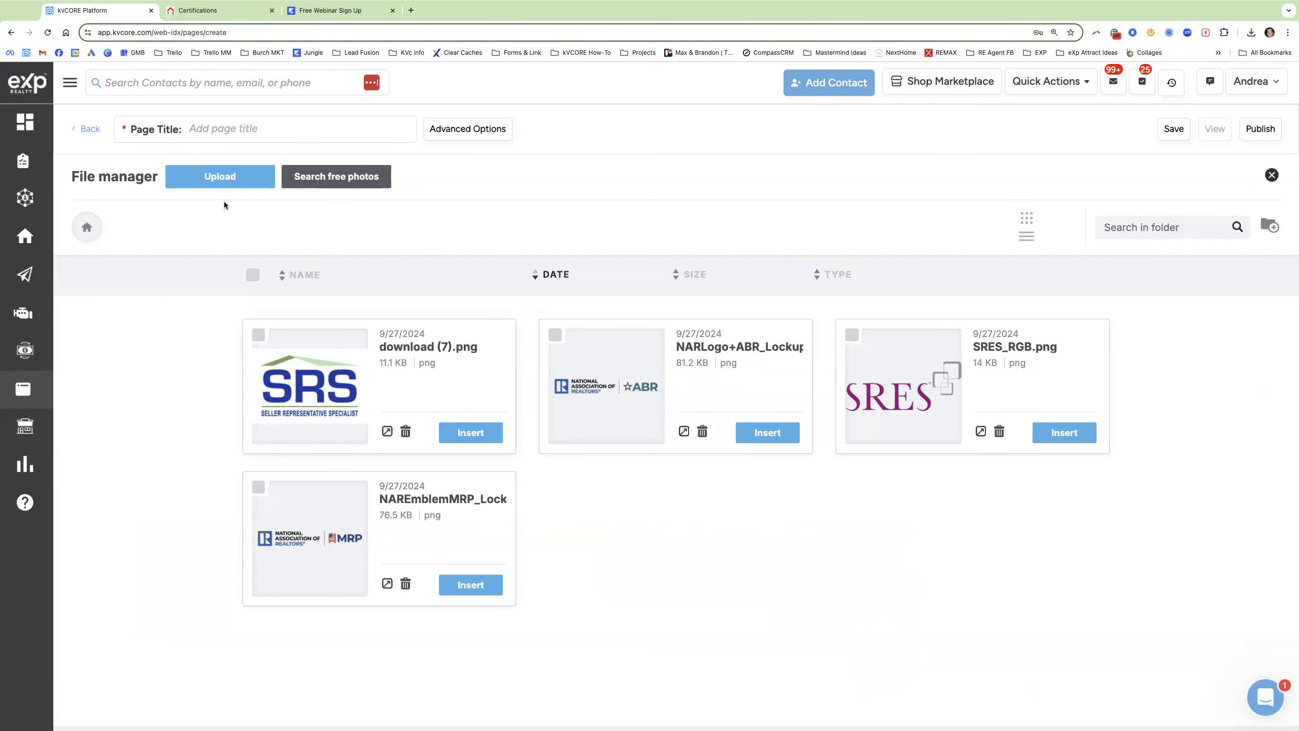
left_click(214, 191)
left_click(210, 194)
double_click(210, 194)
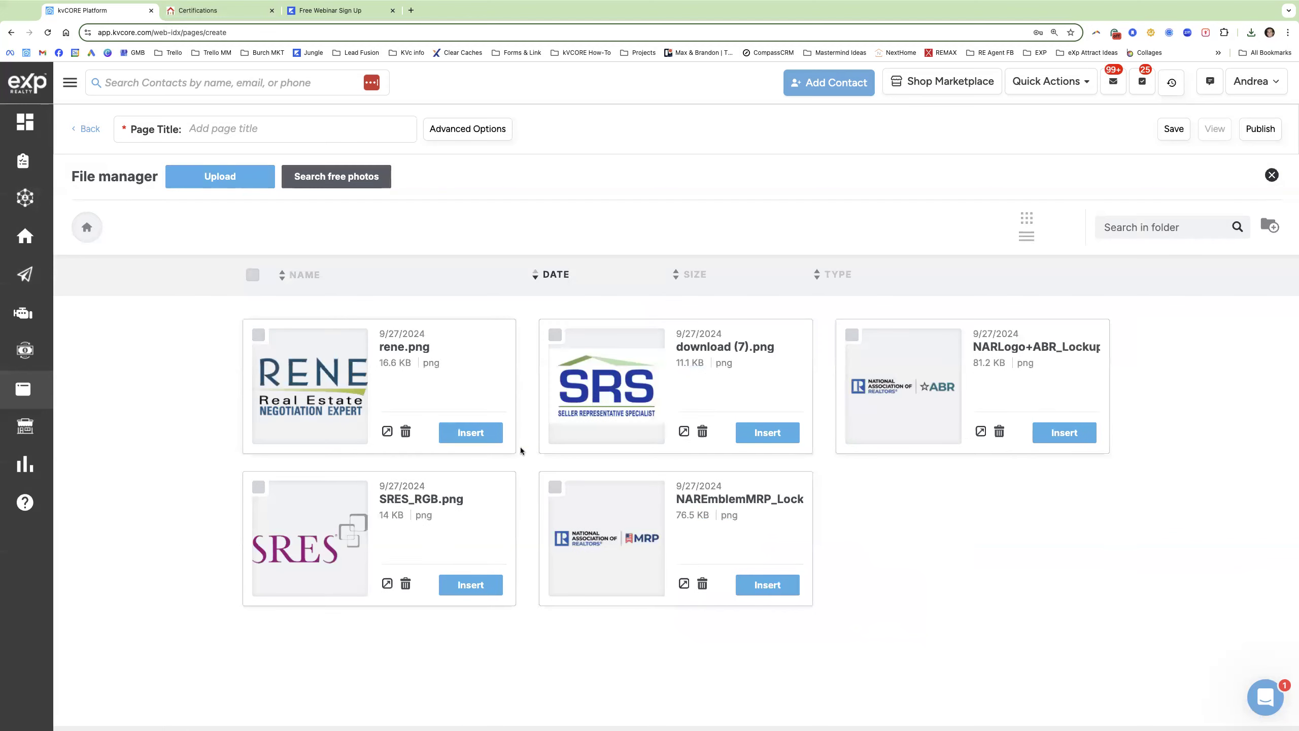
left_click(470, 434)
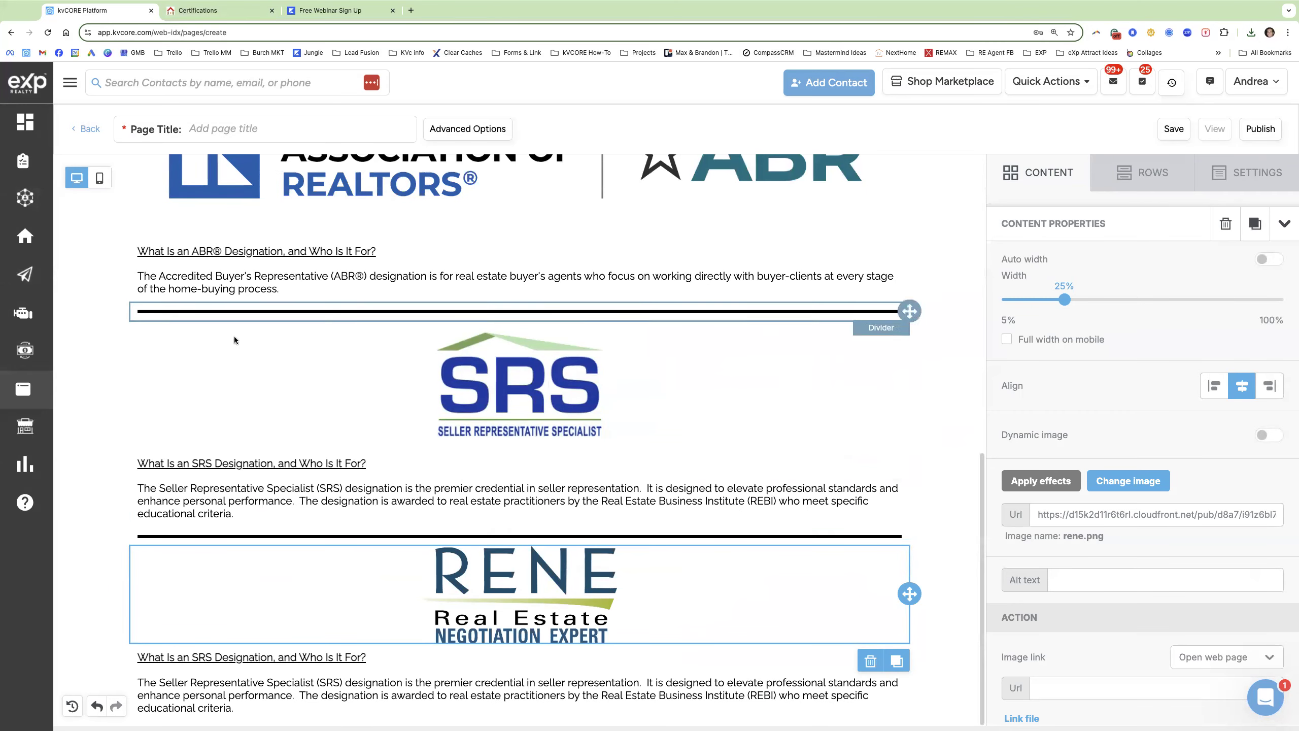
Replace the duplicated SRS text below the RENE logo with the copied RENE question and description, and remove the extra blank line between them.
left_click_drag(260, 706, 133, 614)
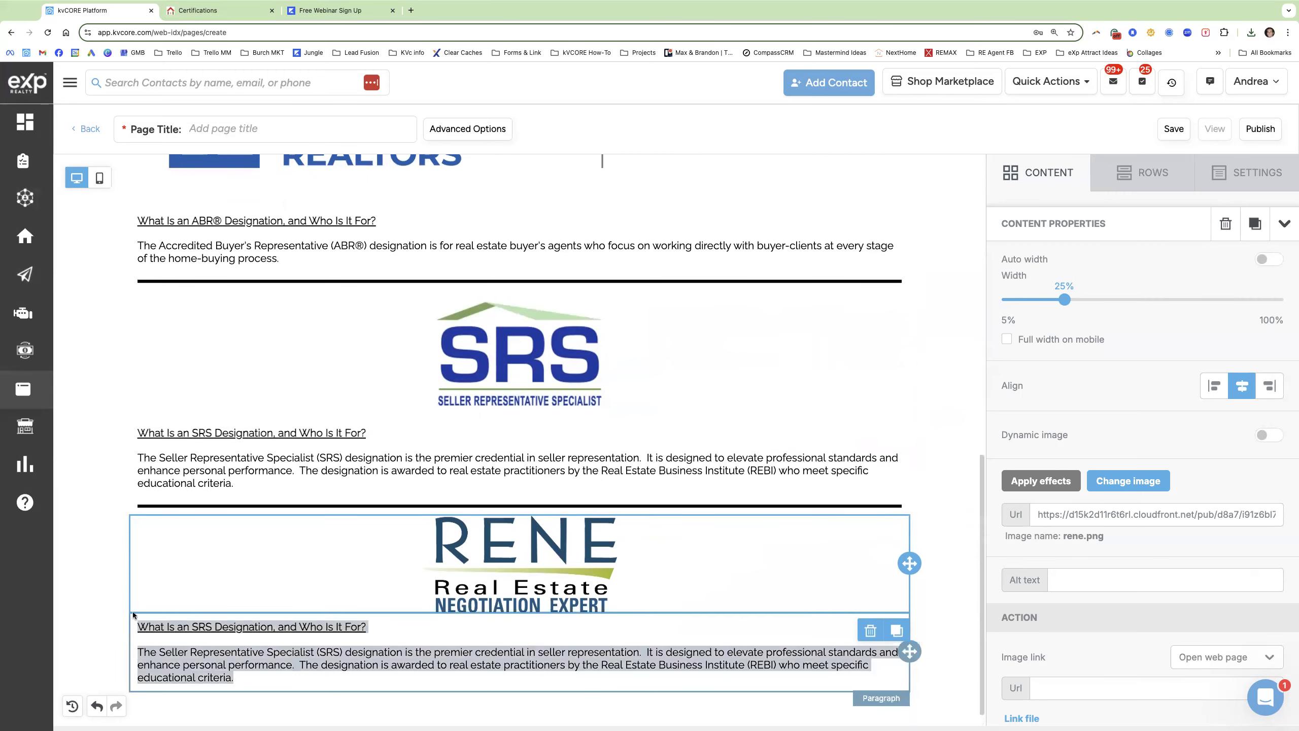
key("ctrl+v")
left_click(139, 676)
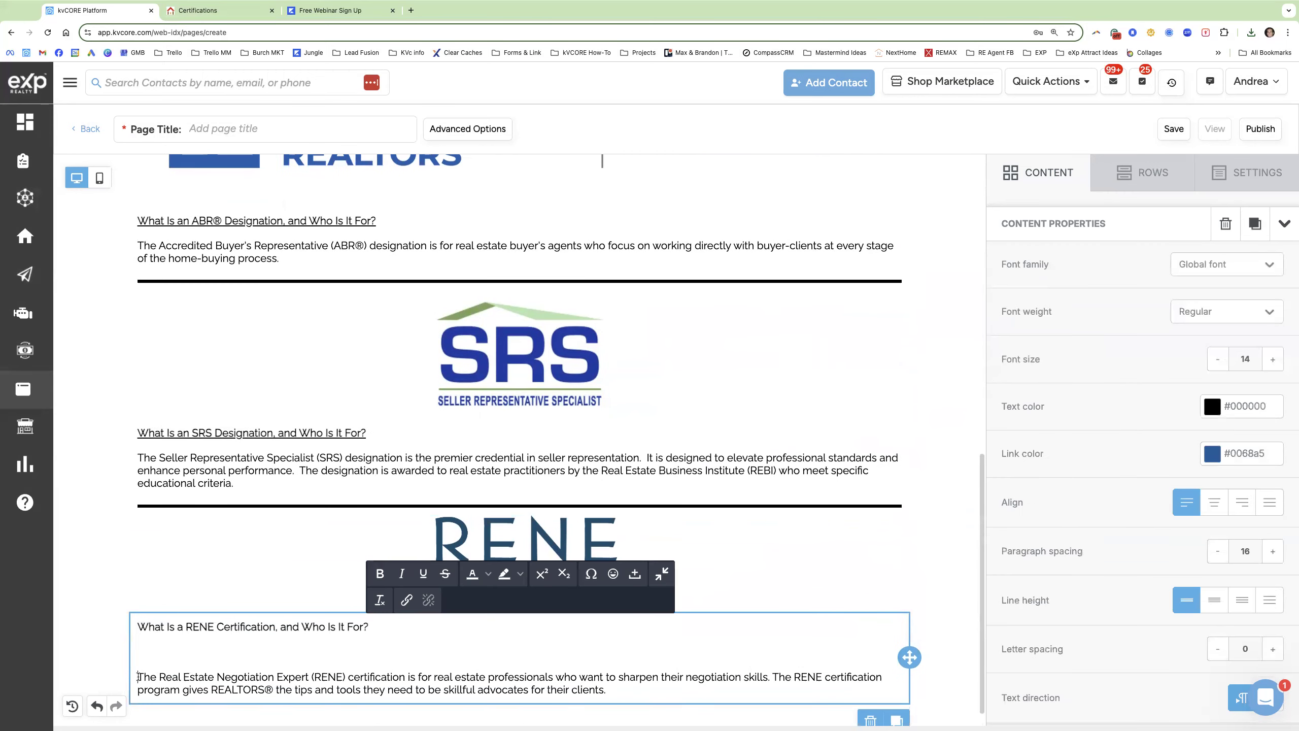
key("BackSpace")
key("BackSpace")
key("Return")
Underline the question "What Is a RENE Certification, and Who Is It For?" in the text block below the RENE logo.
triple_click(253, 625)
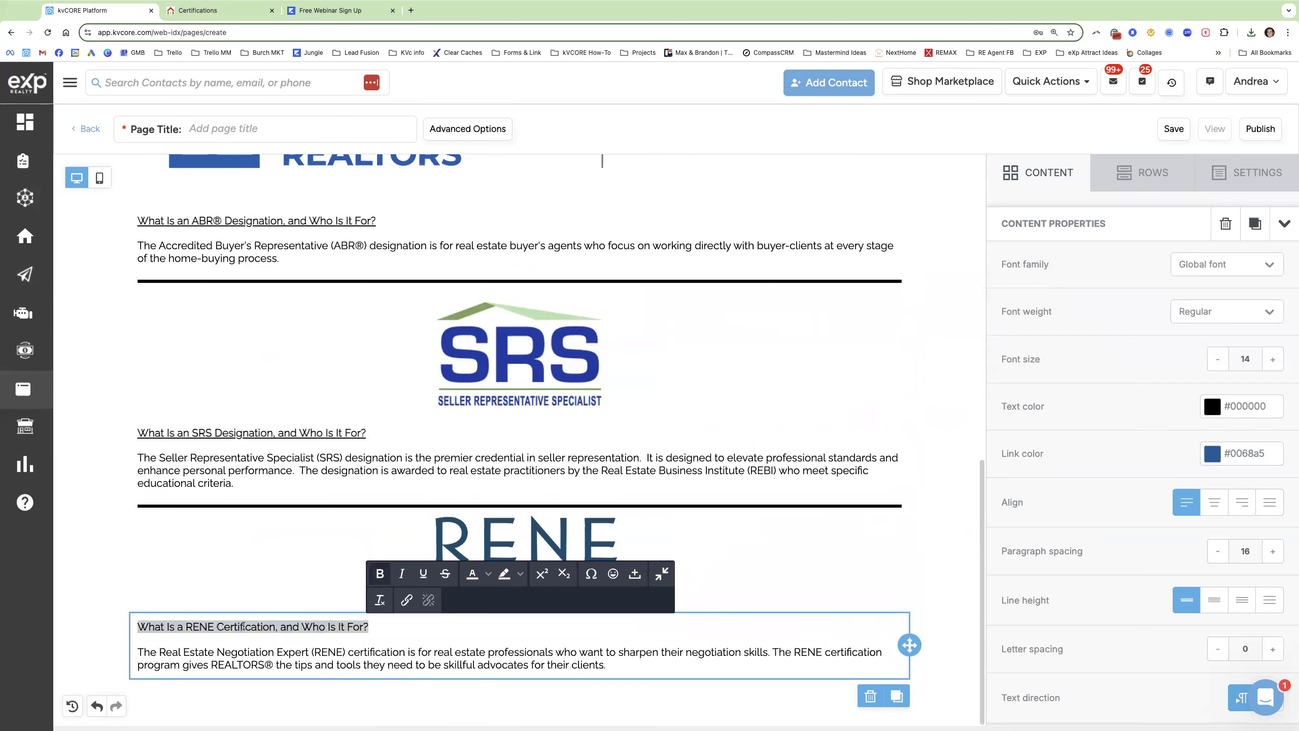
left_click(423, 573)
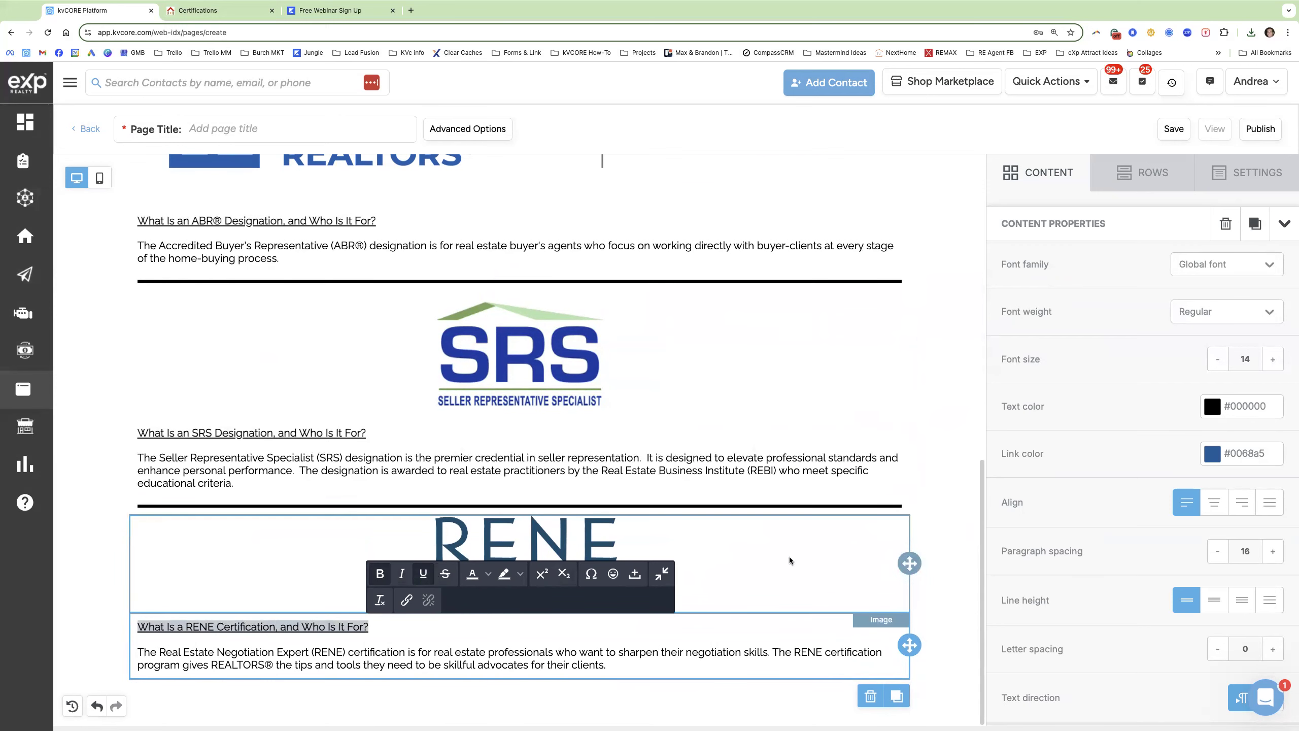
left_click(789, 556)
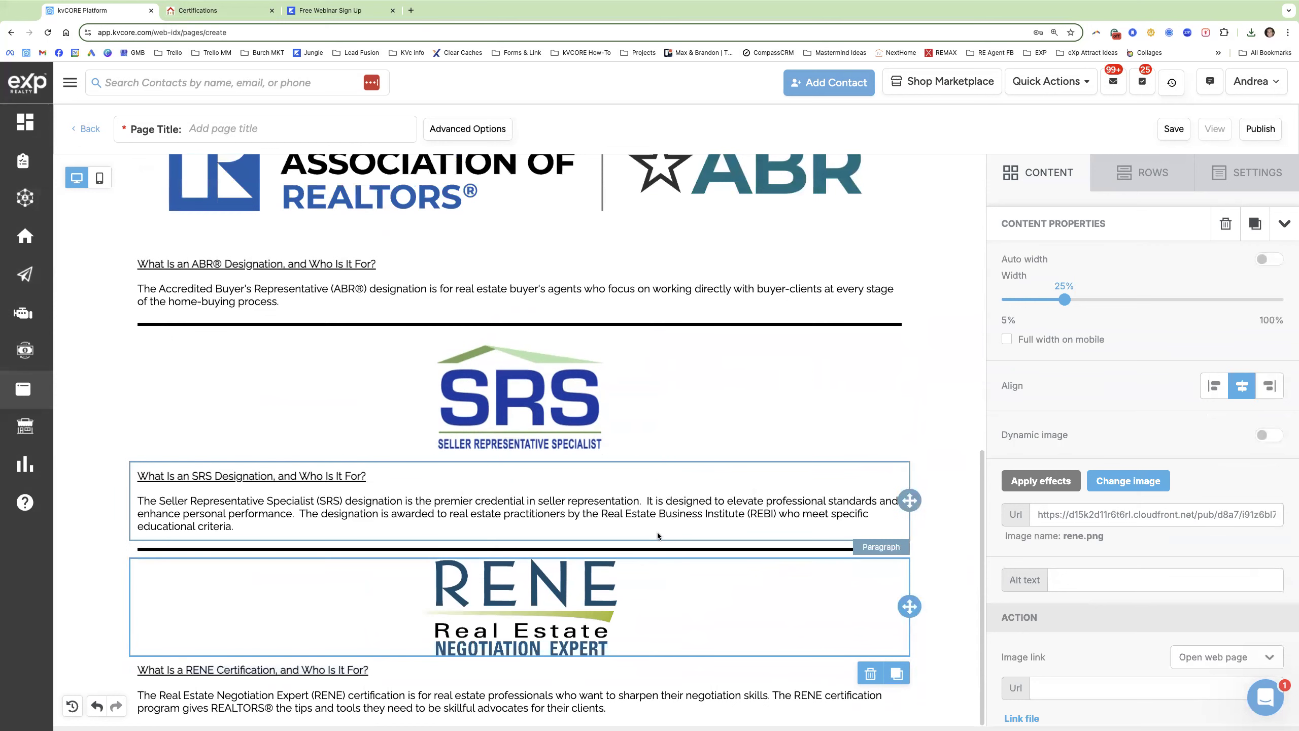
Review the finished page from the RENE section up to the Certifications heading, comparing the logos, underlined questions and dividers.
left_click(239, 547)
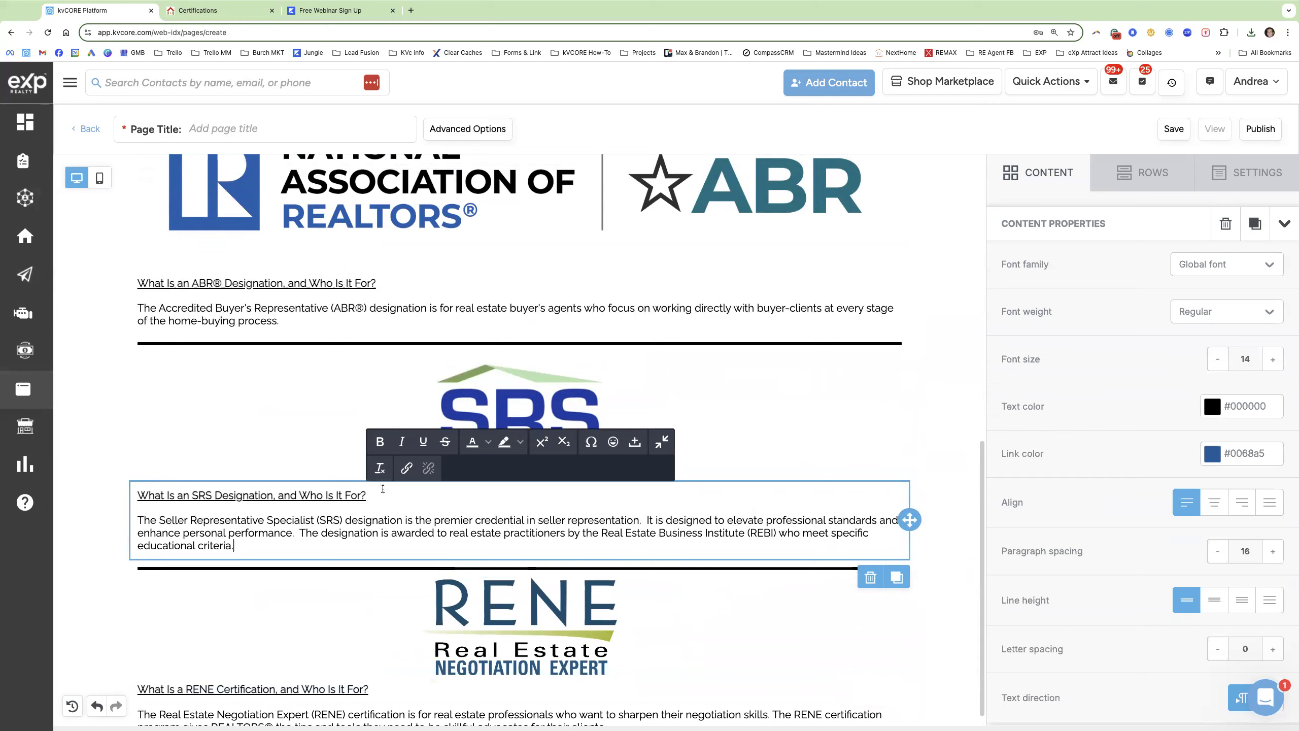
scroll(383, 489, "up", 2)
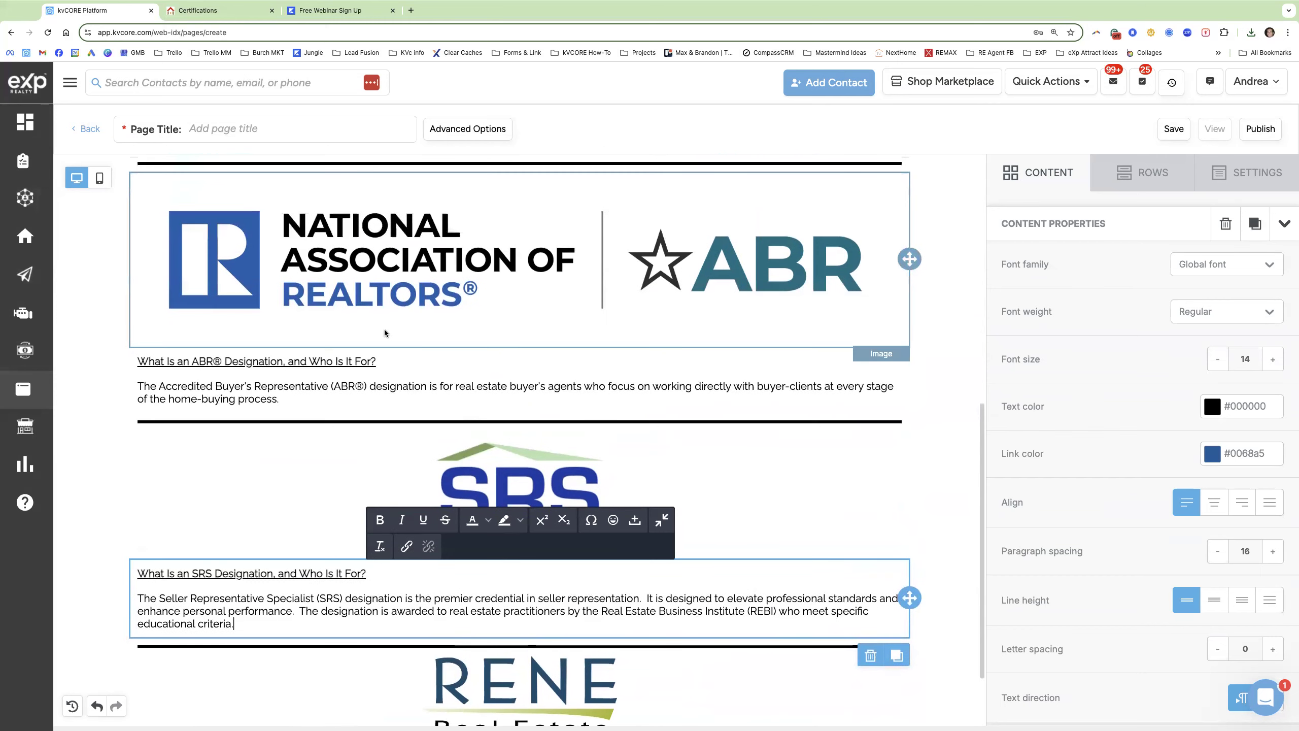
scroll(411, 429, "down", 1)
scroll(411, 429, "down", 1)
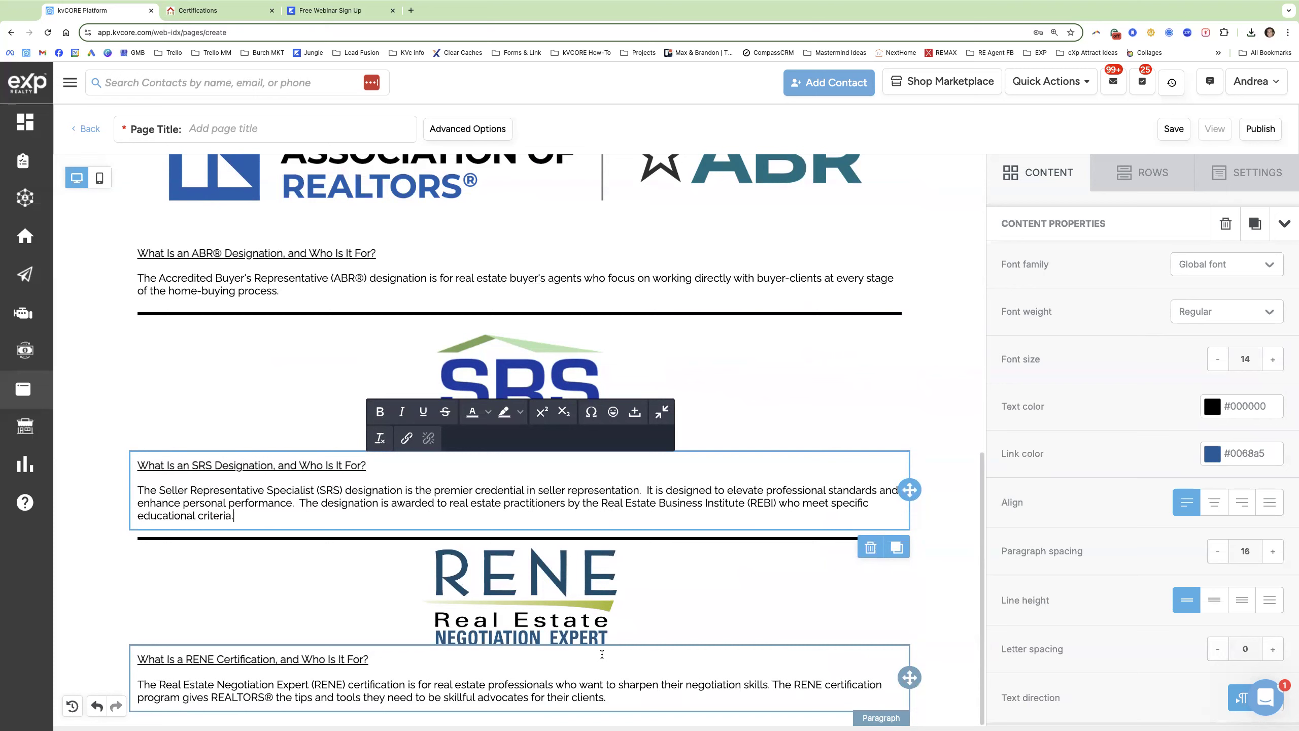
scroll(601, 654, "up", 1)
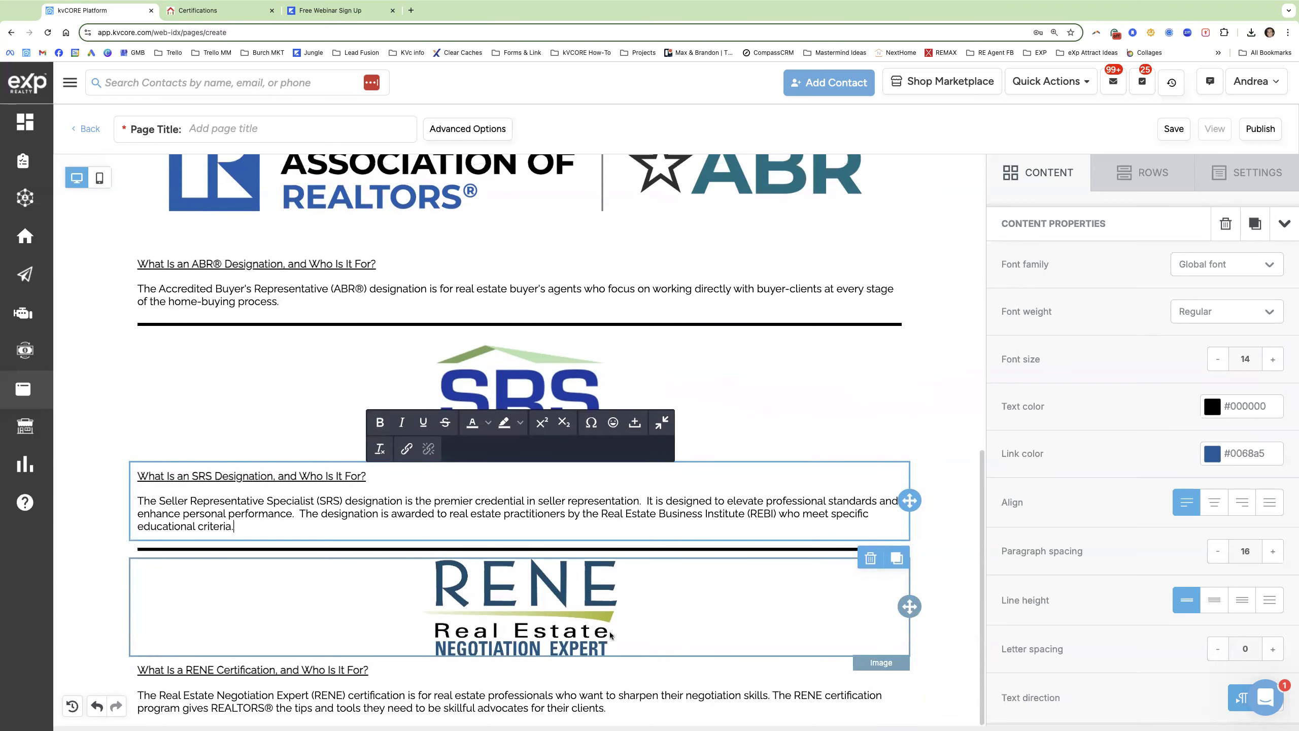
scroll(608, 632, "down", 1)
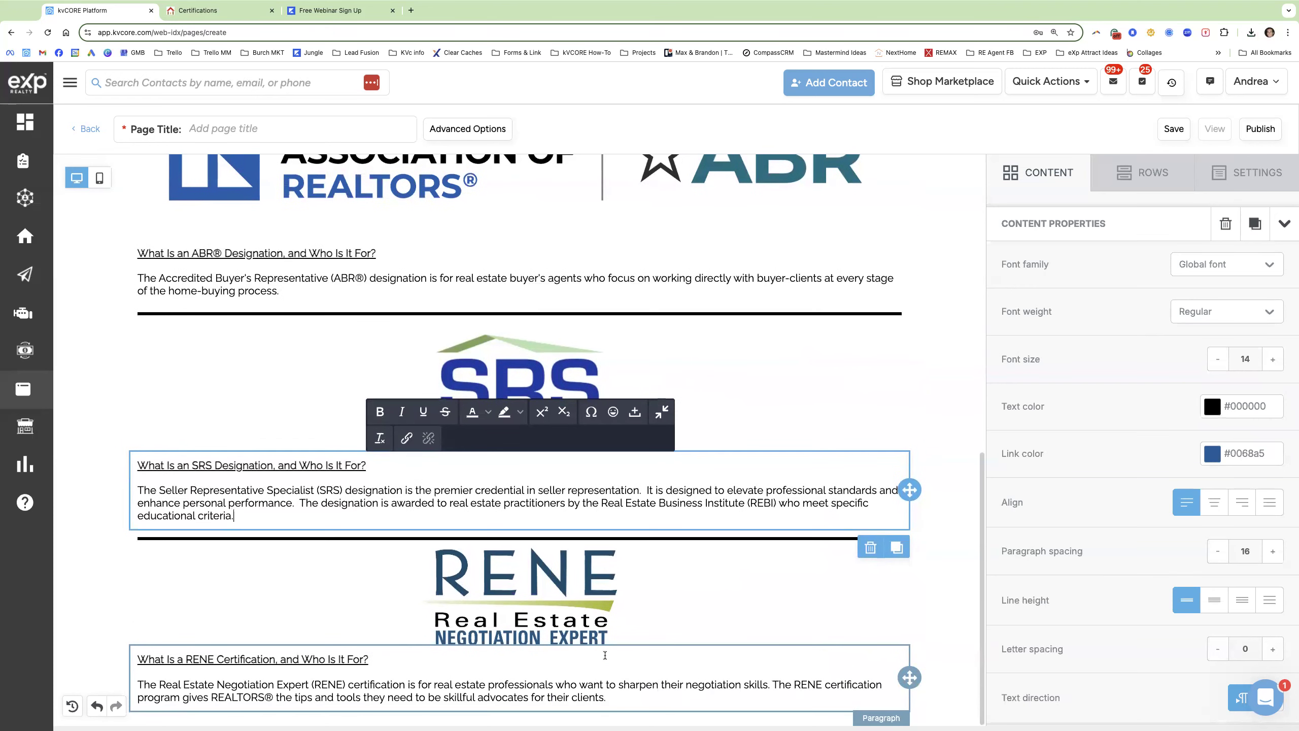
scroll(604, 655, "up", 1)
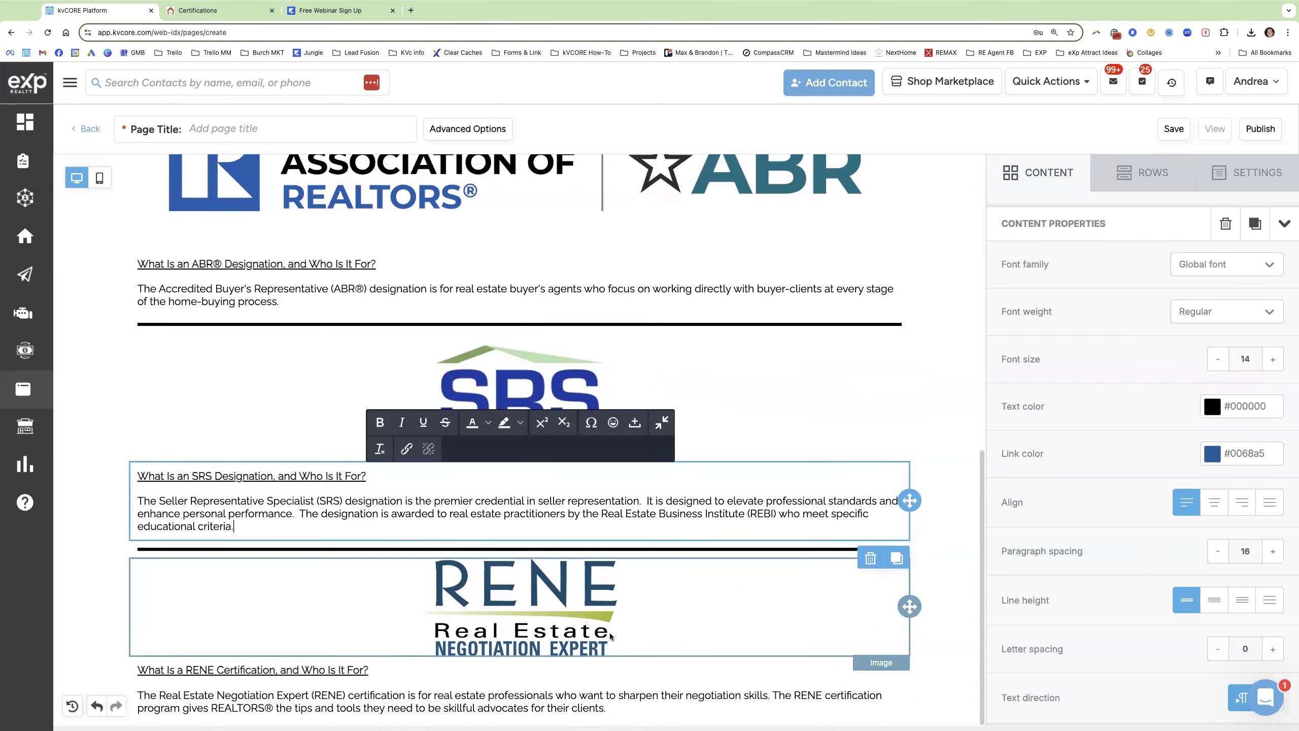
scroll(606, 558, "up", 5)
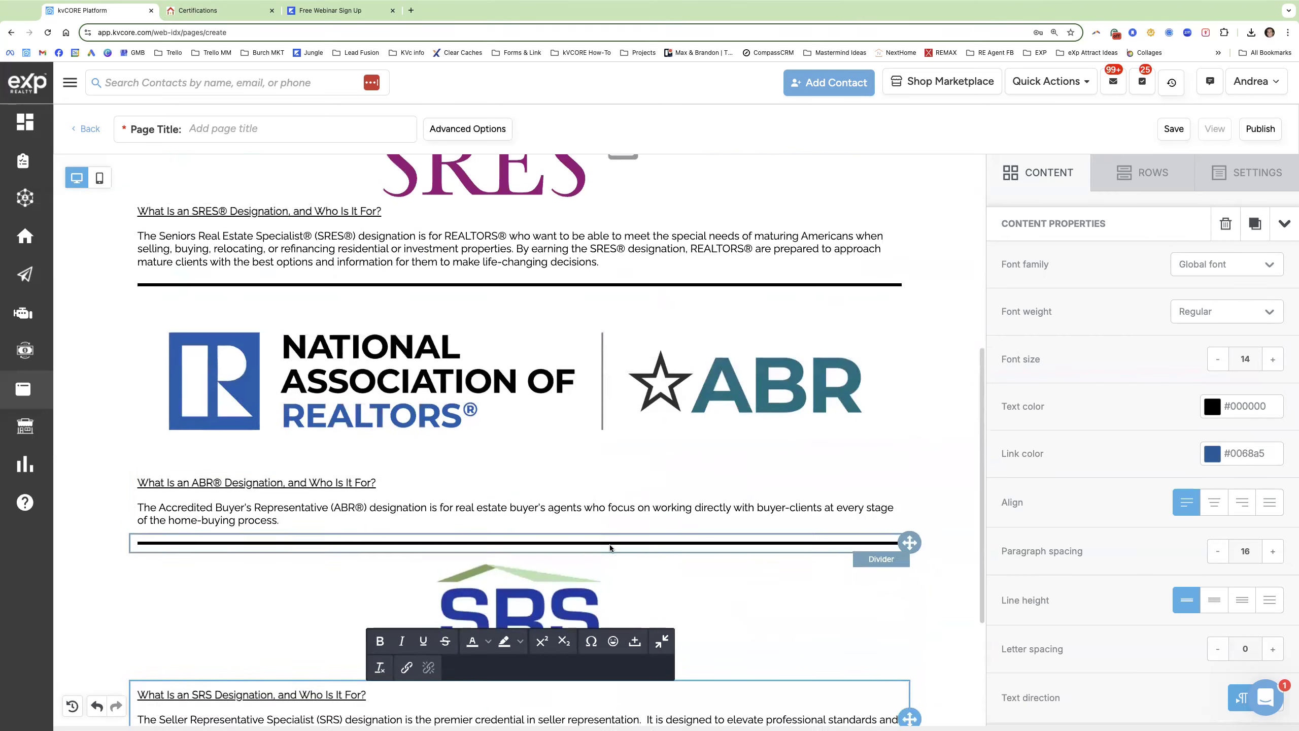
scroll(608, 465, "up", 7)
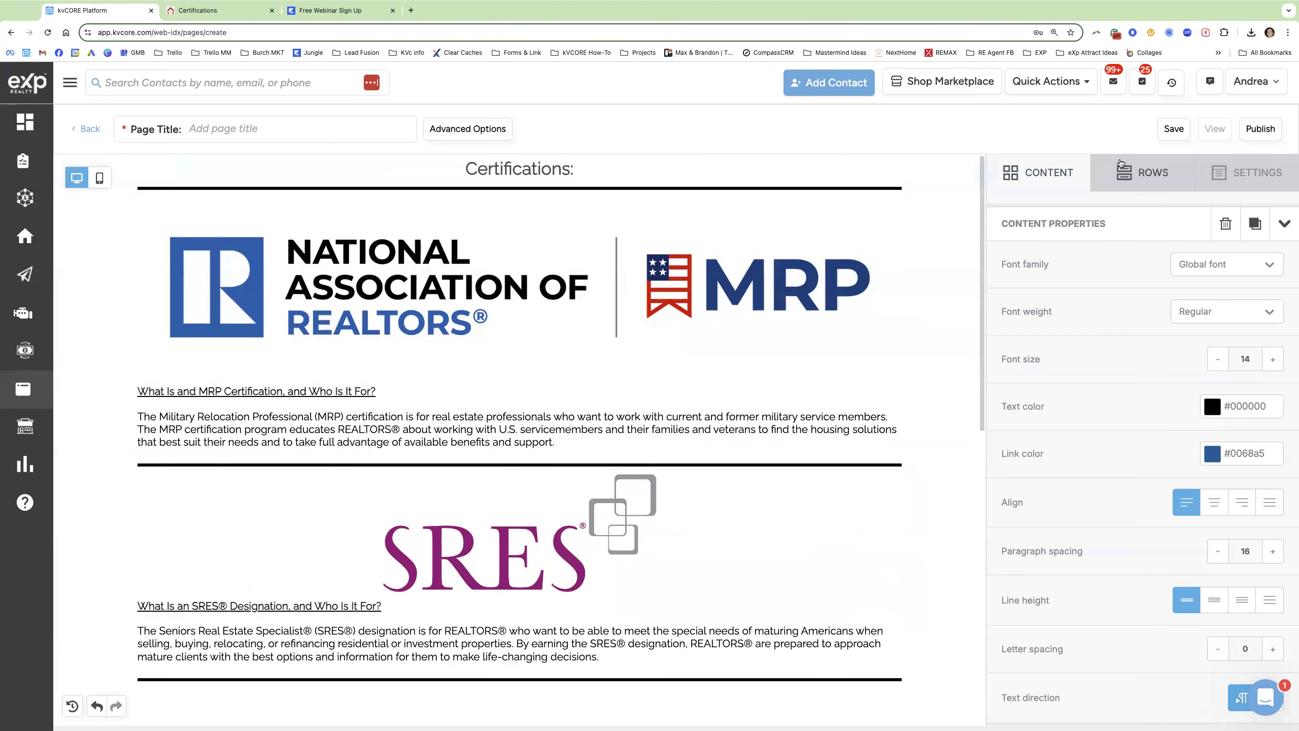
Start saving the page, look over the example page, and set the required page title to "Certifications".
left_click(1172, 130)
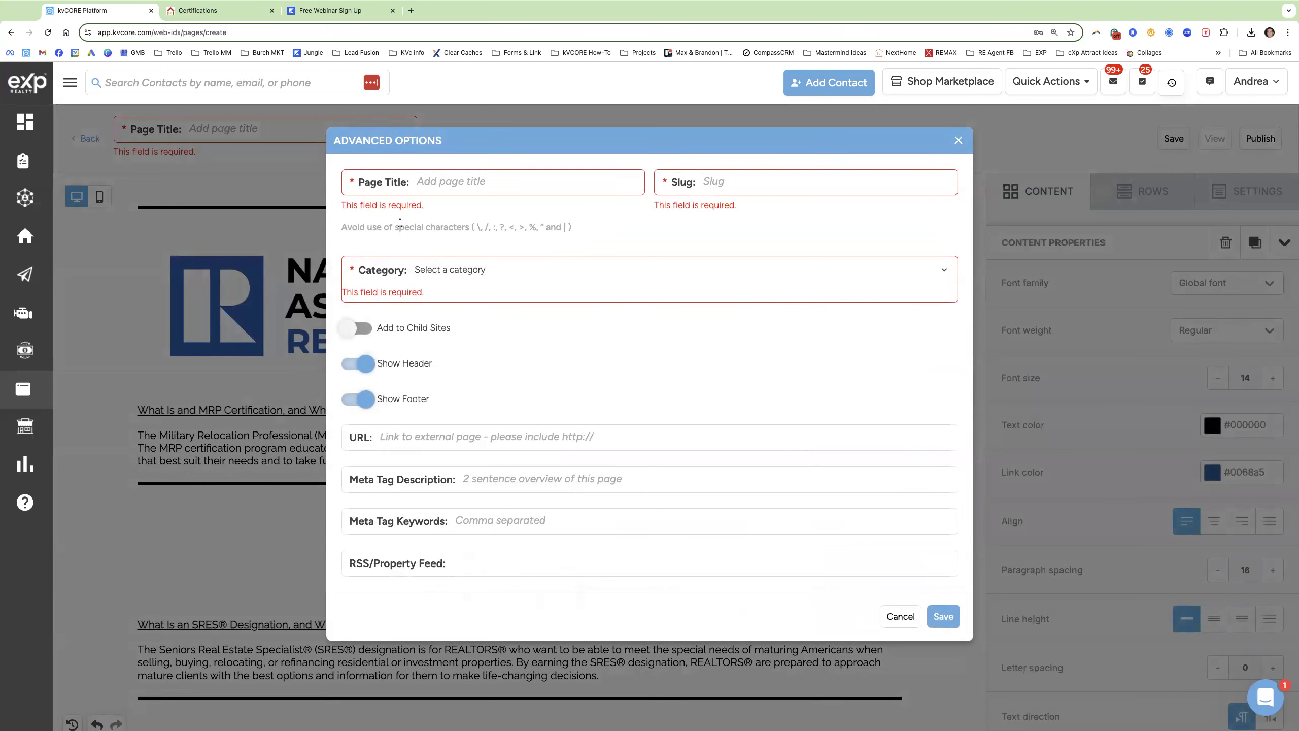
left_click(235, 11)
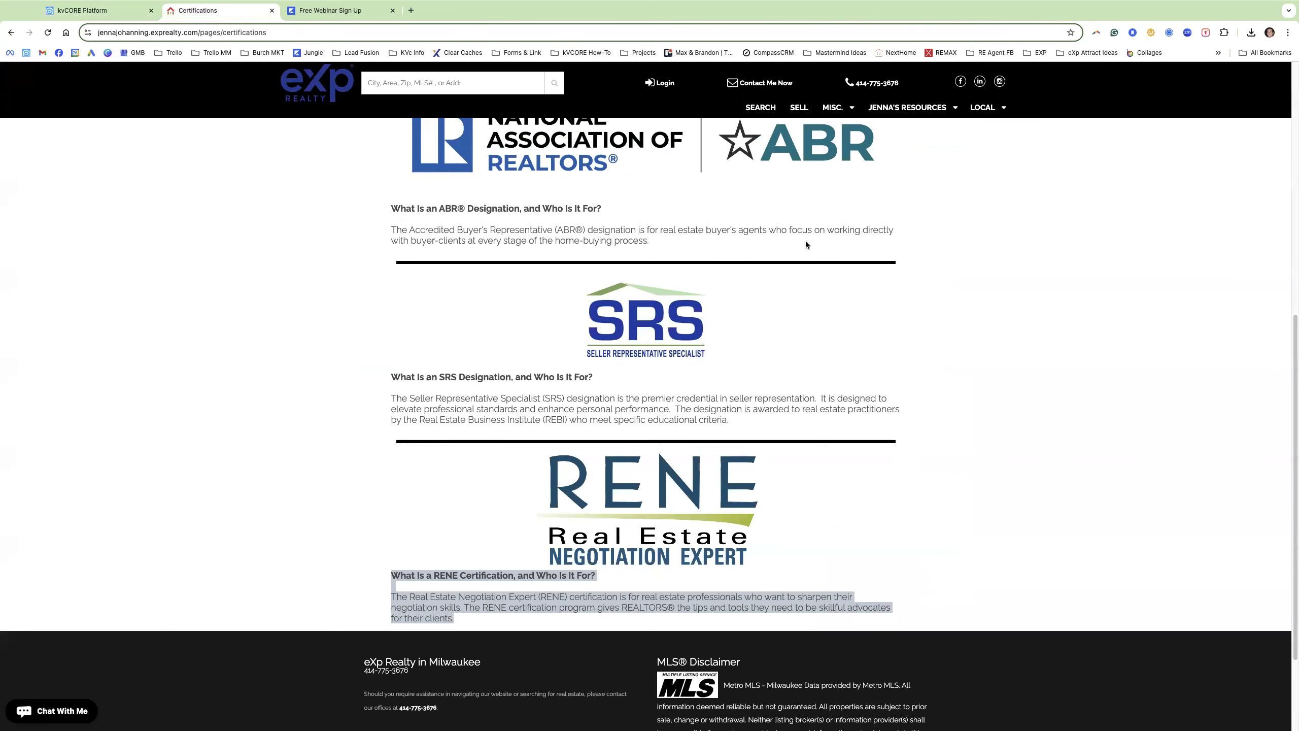
scroll(909, 427, "up", 3)
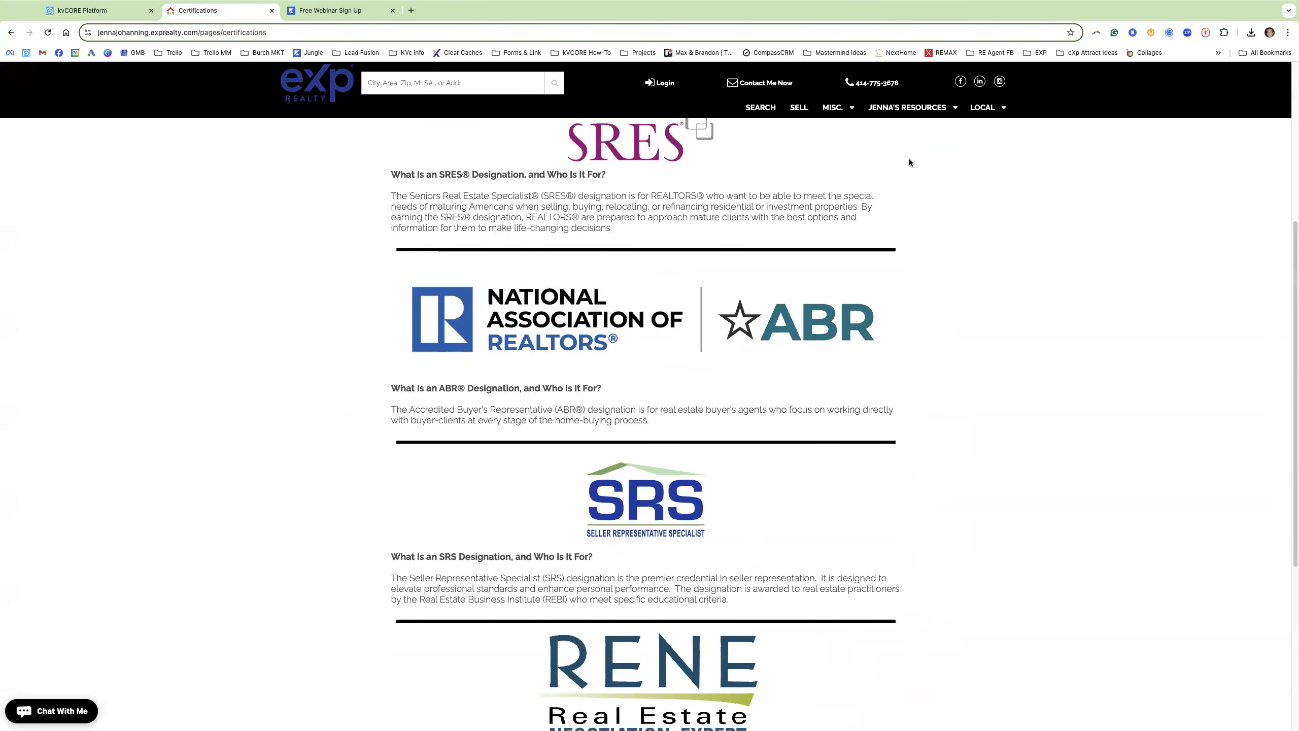
mouse_move(879, 111)
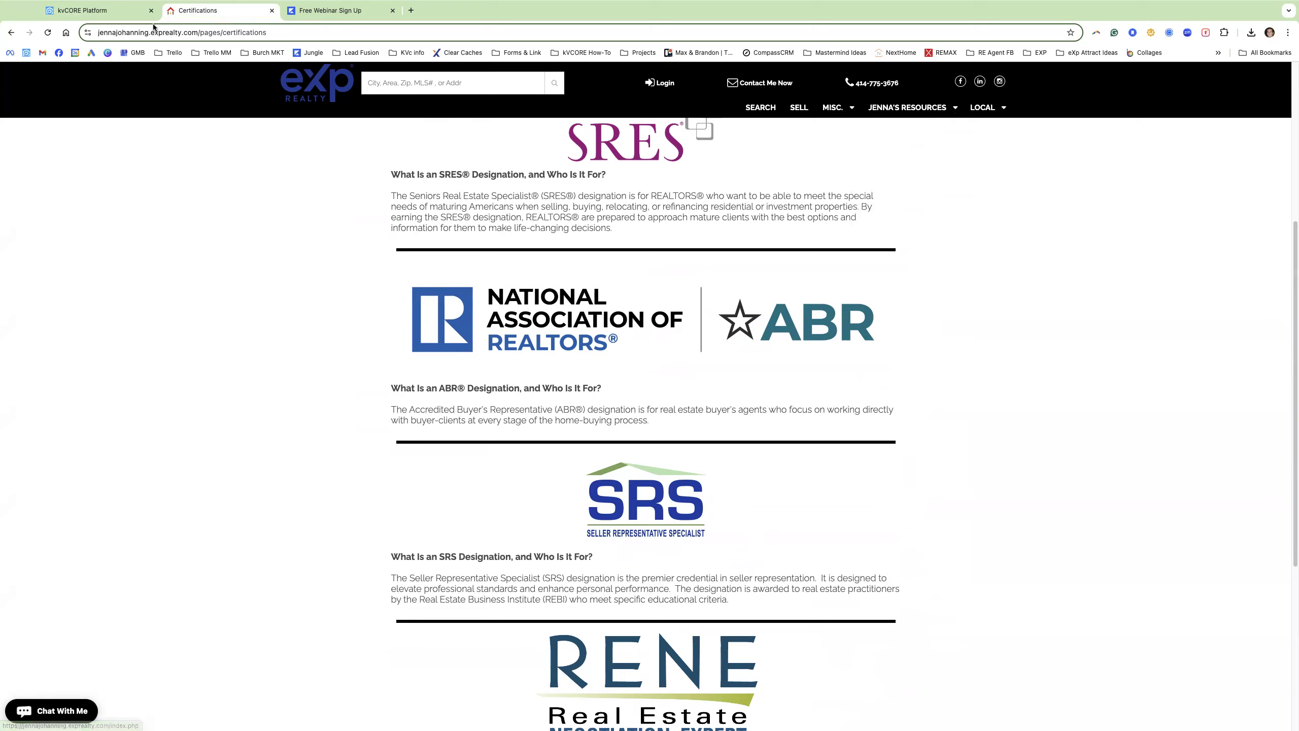
left_click(84, 10)
left_click(454, 183)
type("Cere")
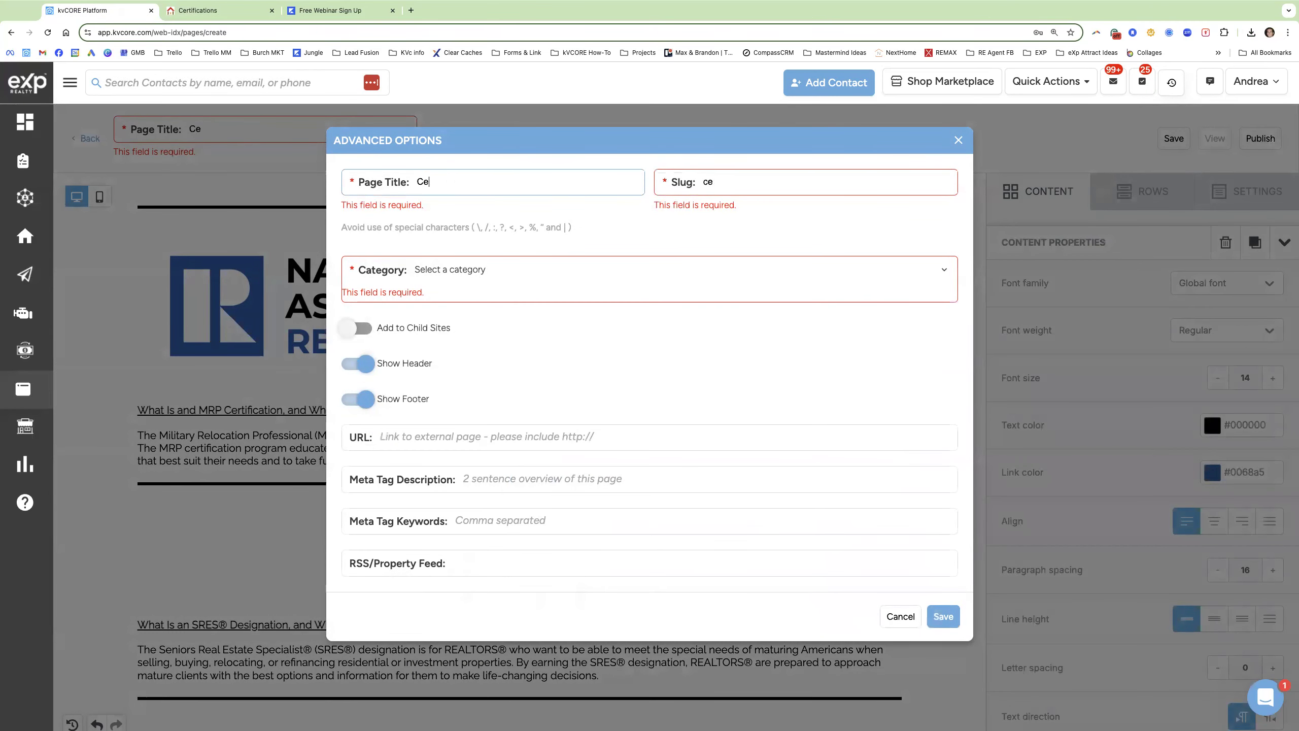
key("BackSpace")
type("tifications")
Check the example site's navigation categories and assign the page to a new category named "My Resources".
left_click(220, 11)
mouse_move(832, 111)
mouse_move(929, 114)
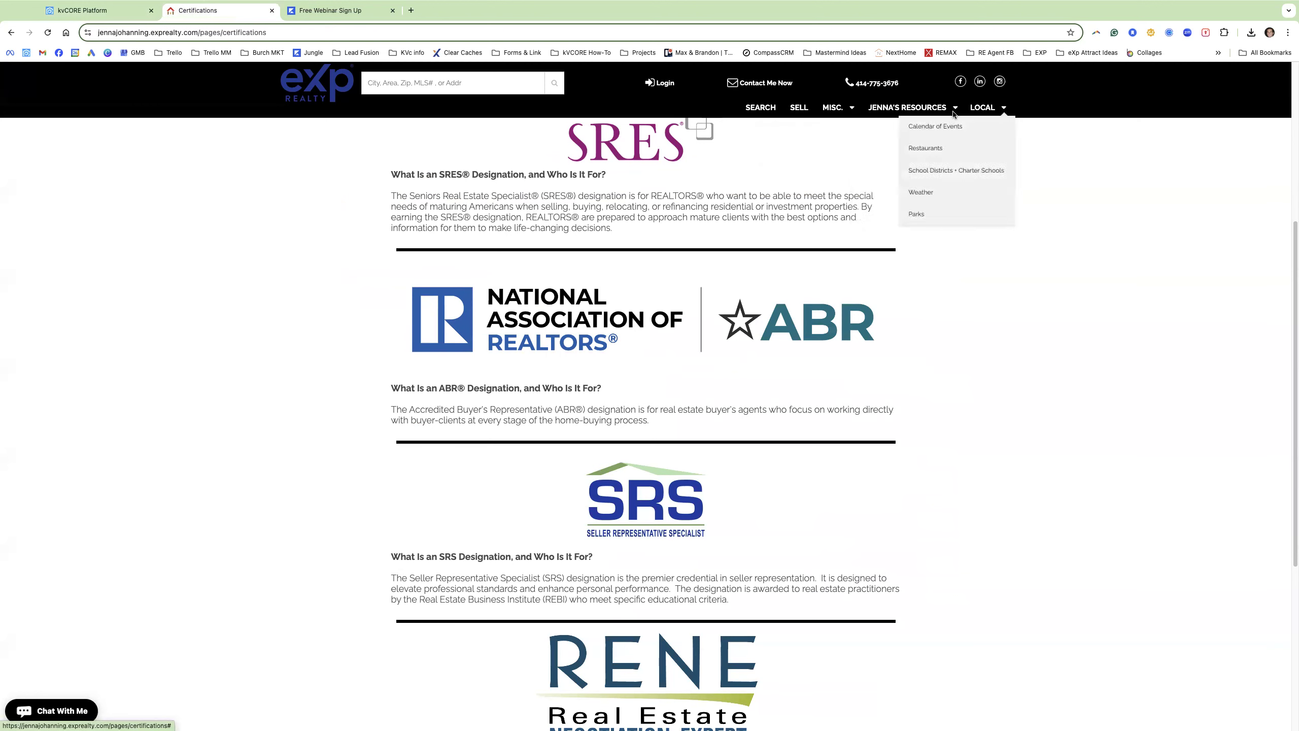
left_click(82, 10)
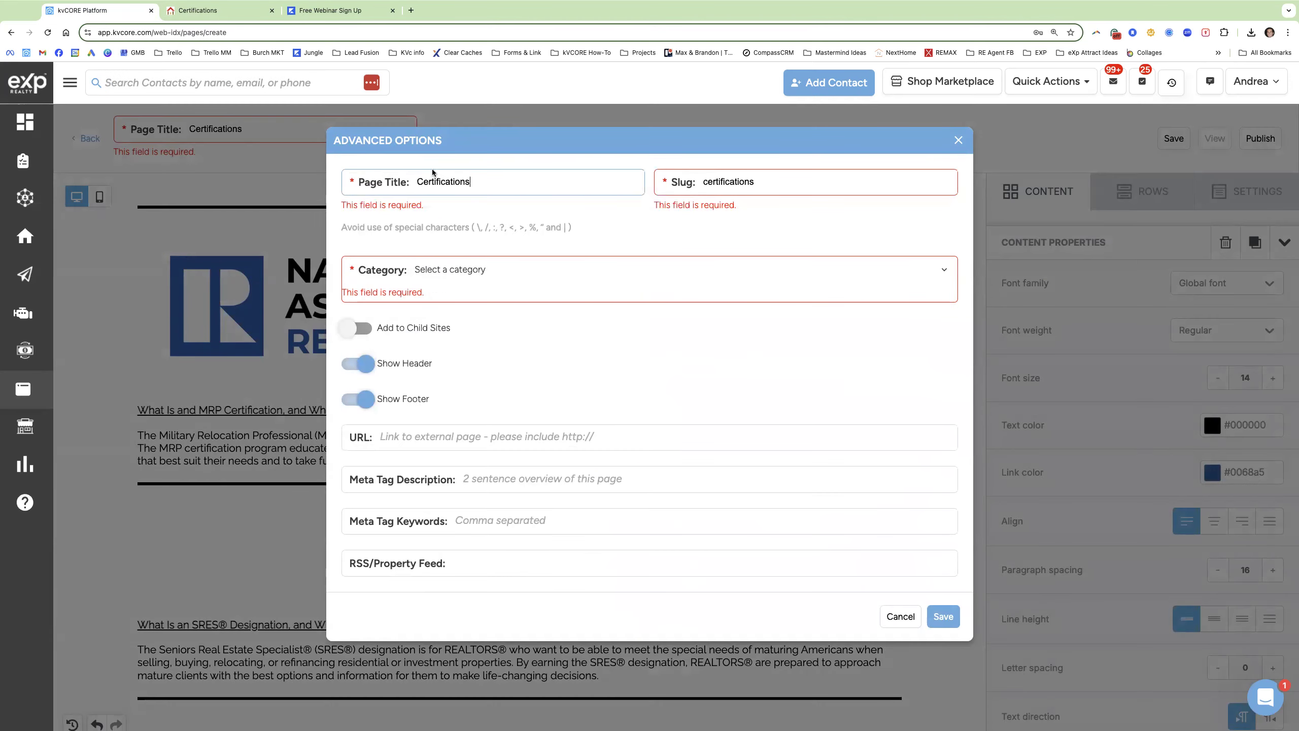
left_click(439, 270)
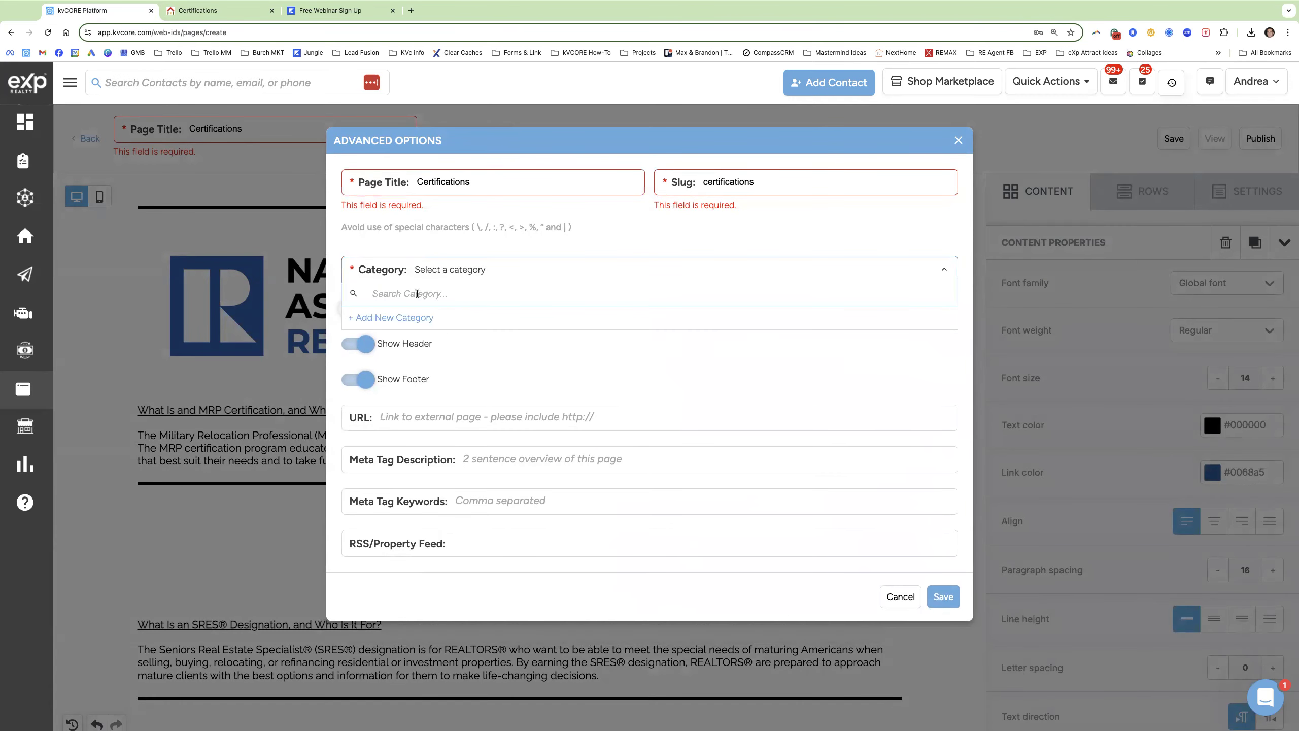
left_click(395, 318)
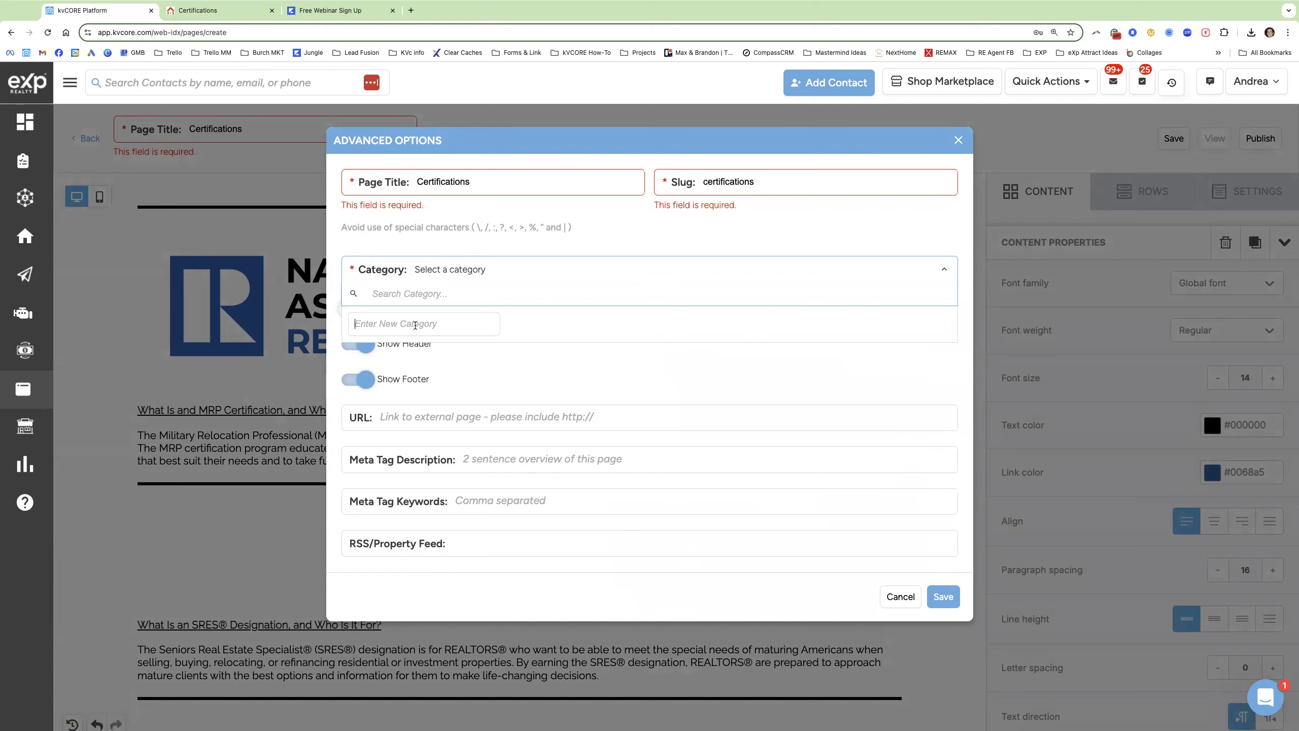
type("My Resources")
left_click(481, 327)
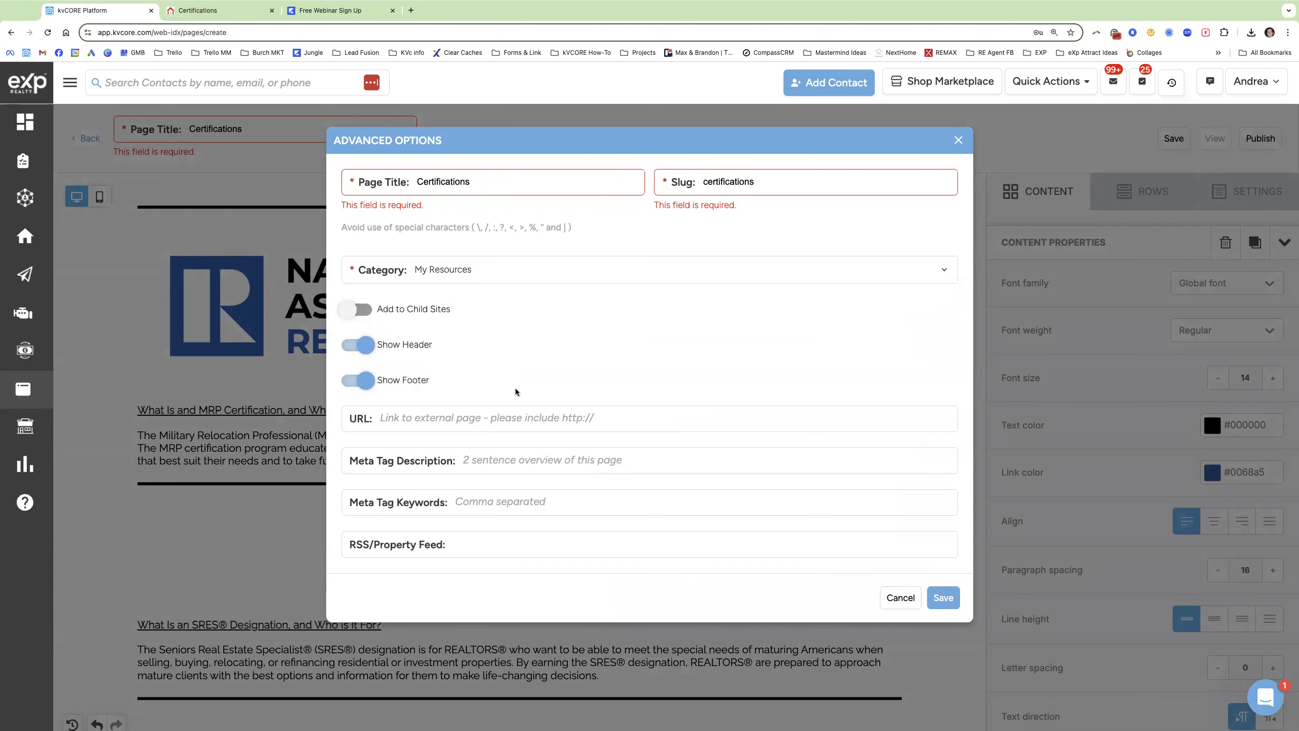
Paste the meta tag description beginning "Discover the essential certifications in real estate, including MRP, SRES®, ABR®, SRS, and RENE.".
left_click(382, 417)
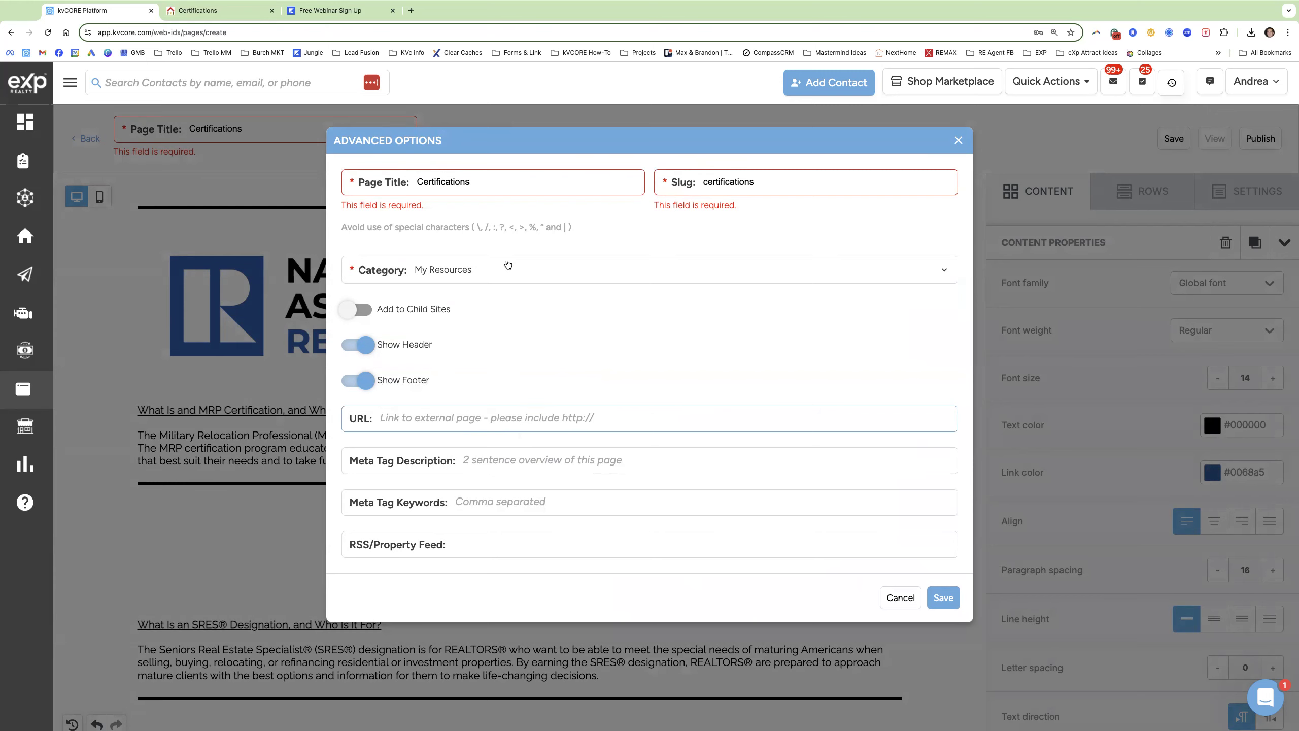
left_click(213, 12)
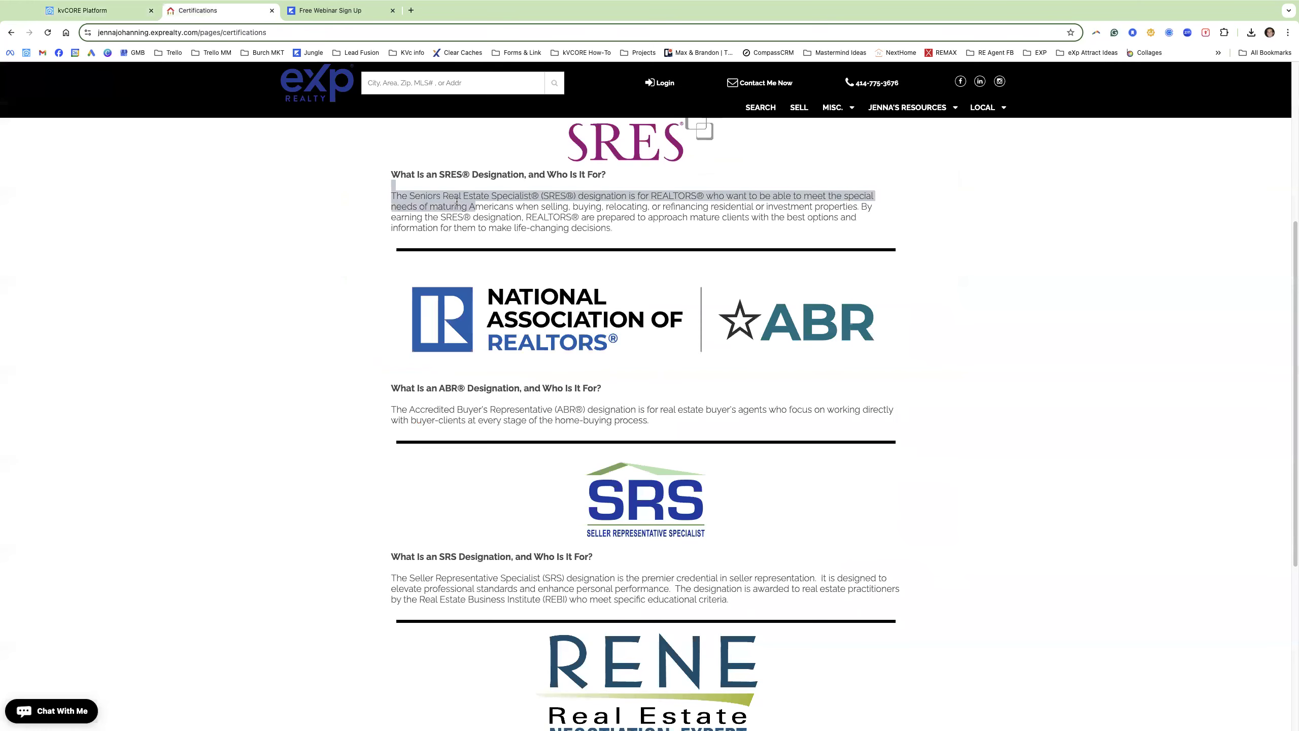
left_click(81, 11)
left_click(485, 463)
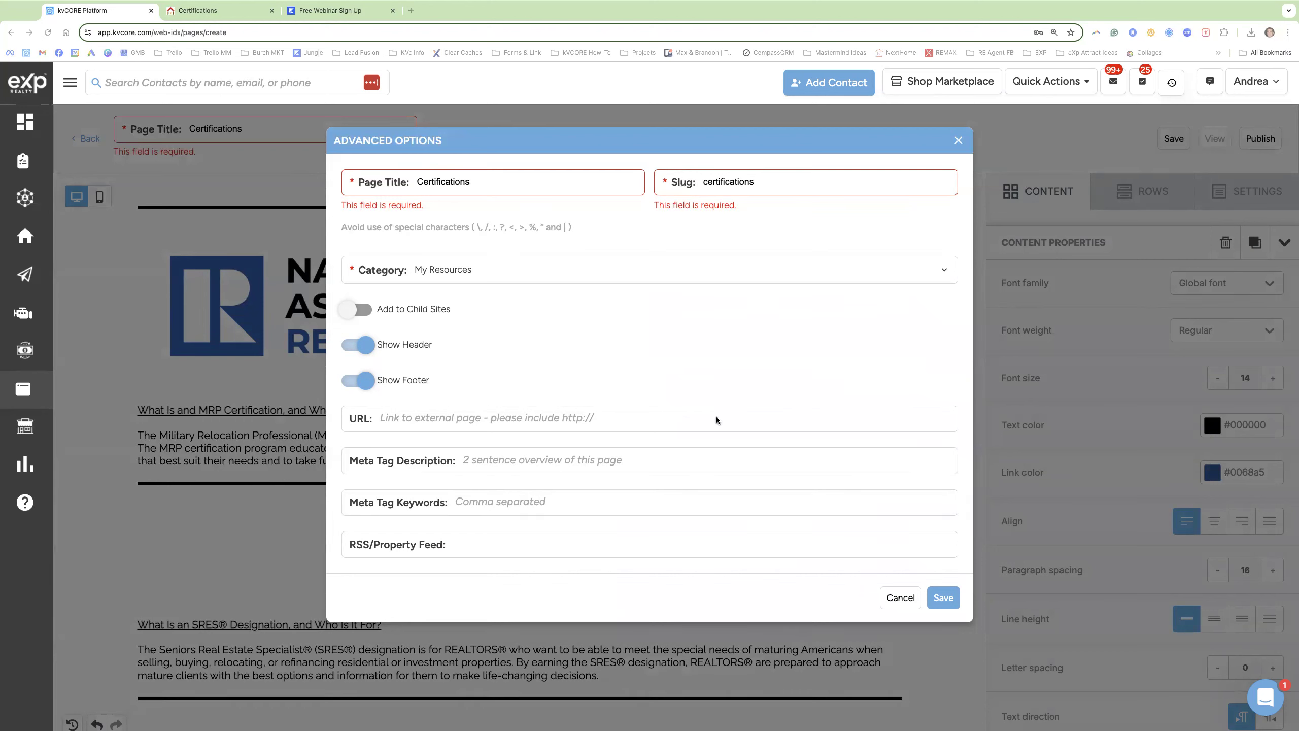
left_click(496, 461)
key("ctrl+v")
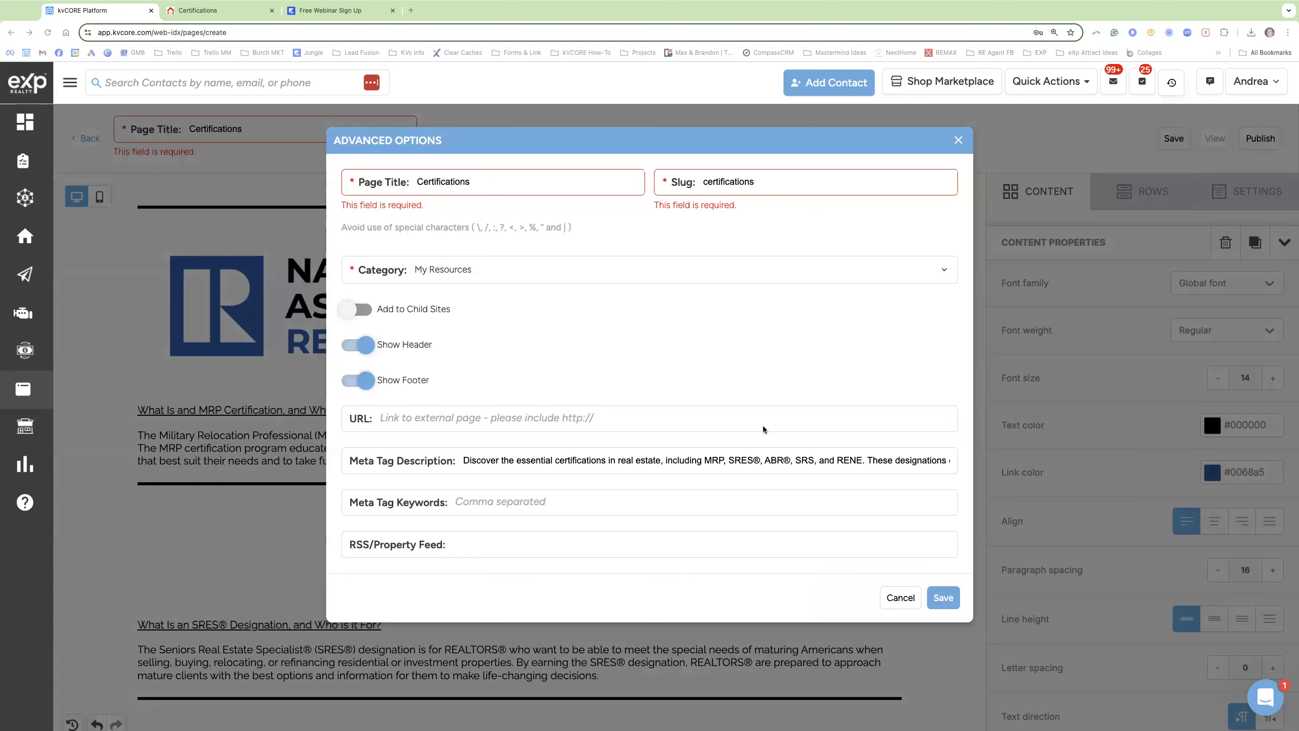
Enter military relocation professional, seniors real estate specialist, accredited buyer's representative, seller representative specialist and real estate as meta tag keywords, and save the page options.
left_click(481, 504)
type("military relocation professional, seniors real estate specialist, accredited buyer's representative, seller representative specialist, real estate")
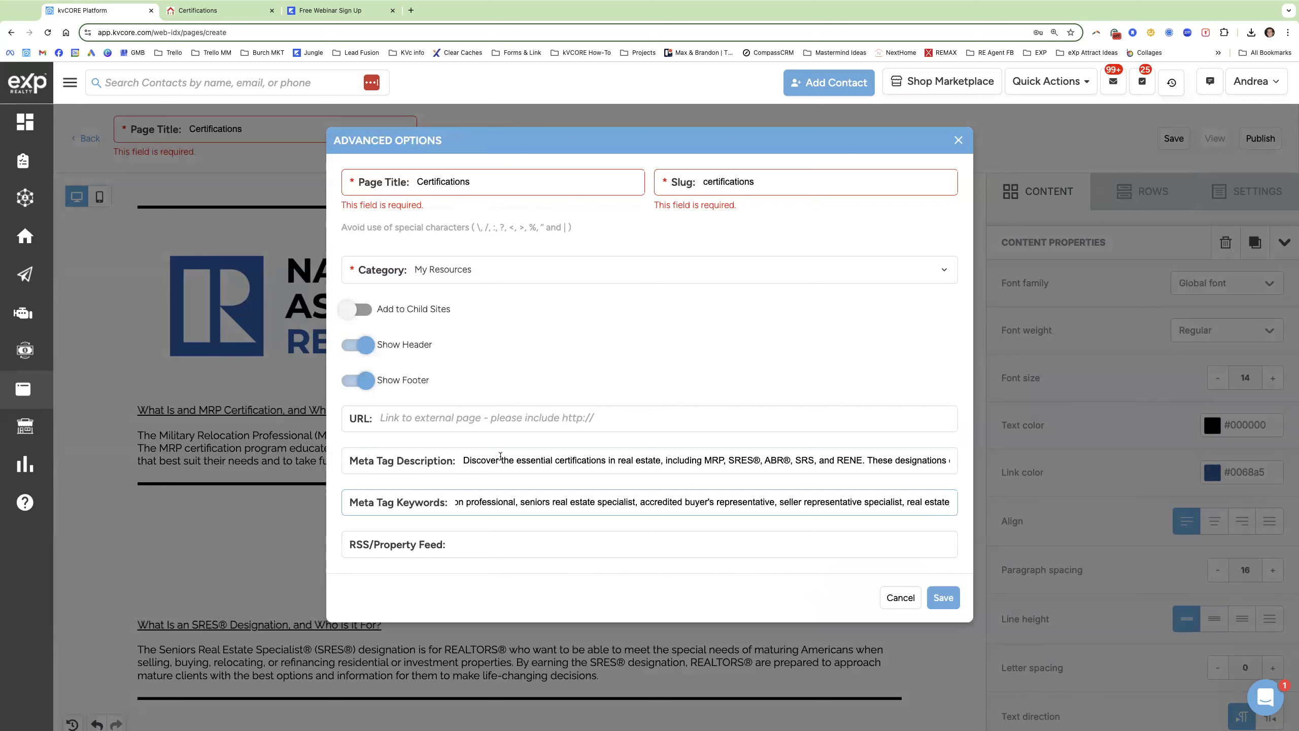
left_click(944, 599)
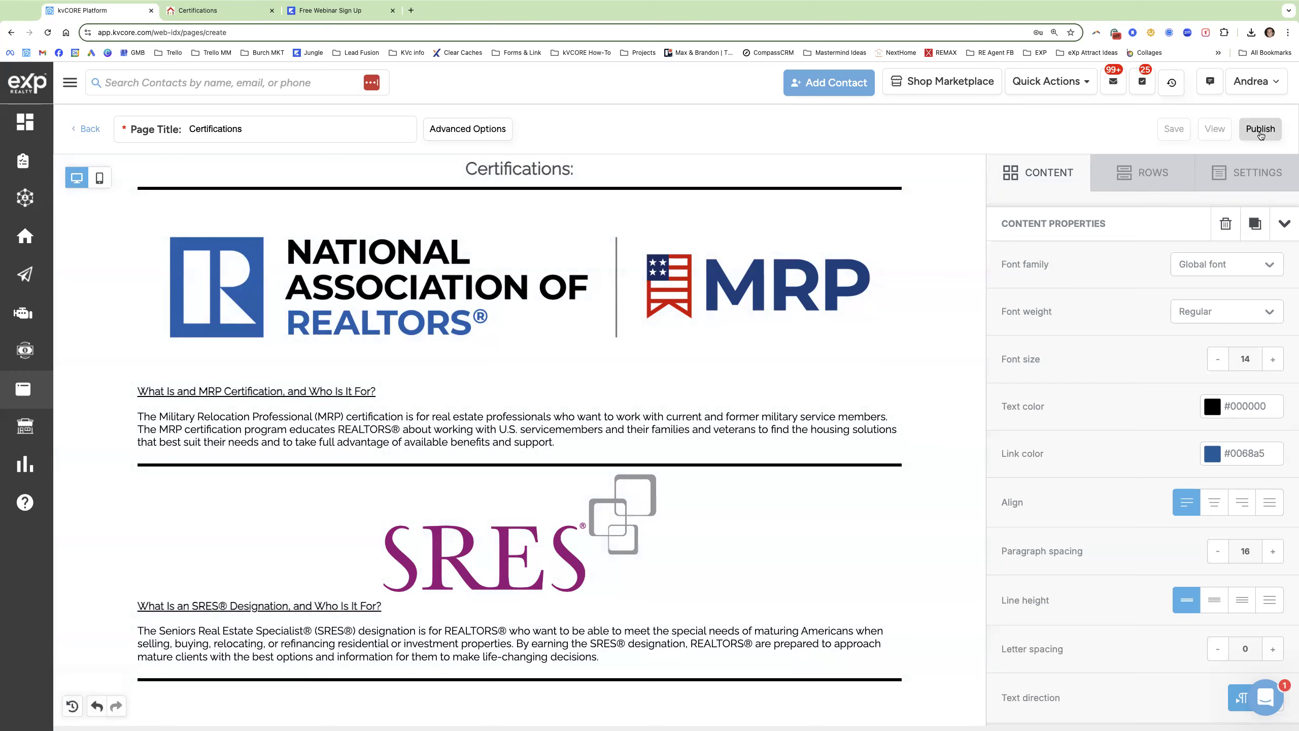
Publish the Certifications page and check how the example site lists its Certifications page in its resources navigation.
left_click(1260, 131)
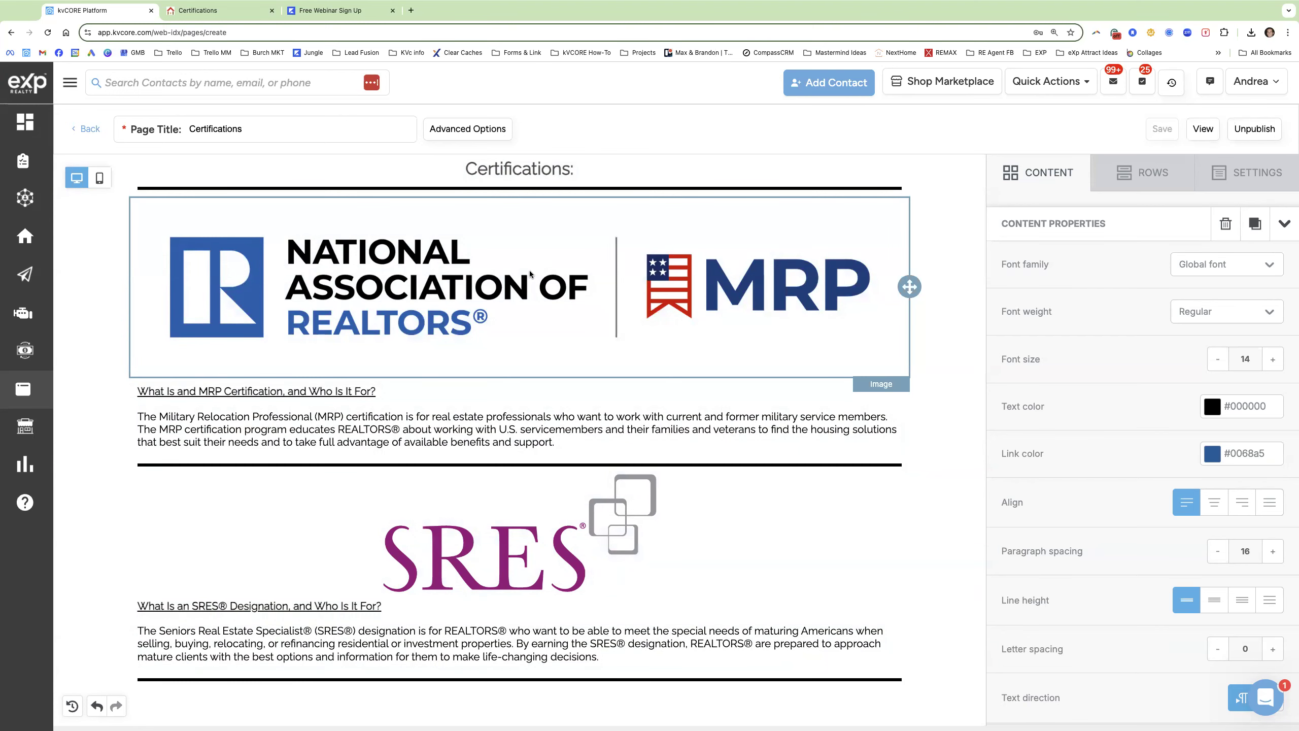
left_click(219, 11)
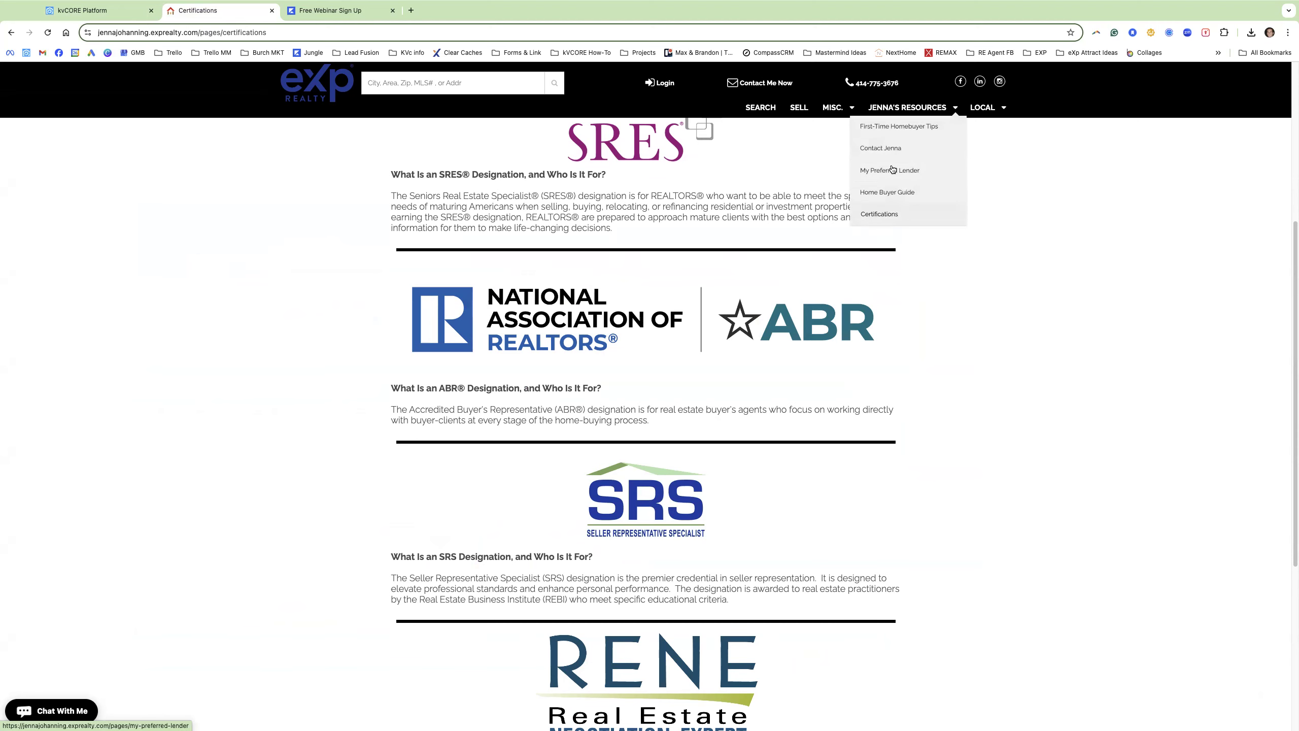
left_click(69, 10)
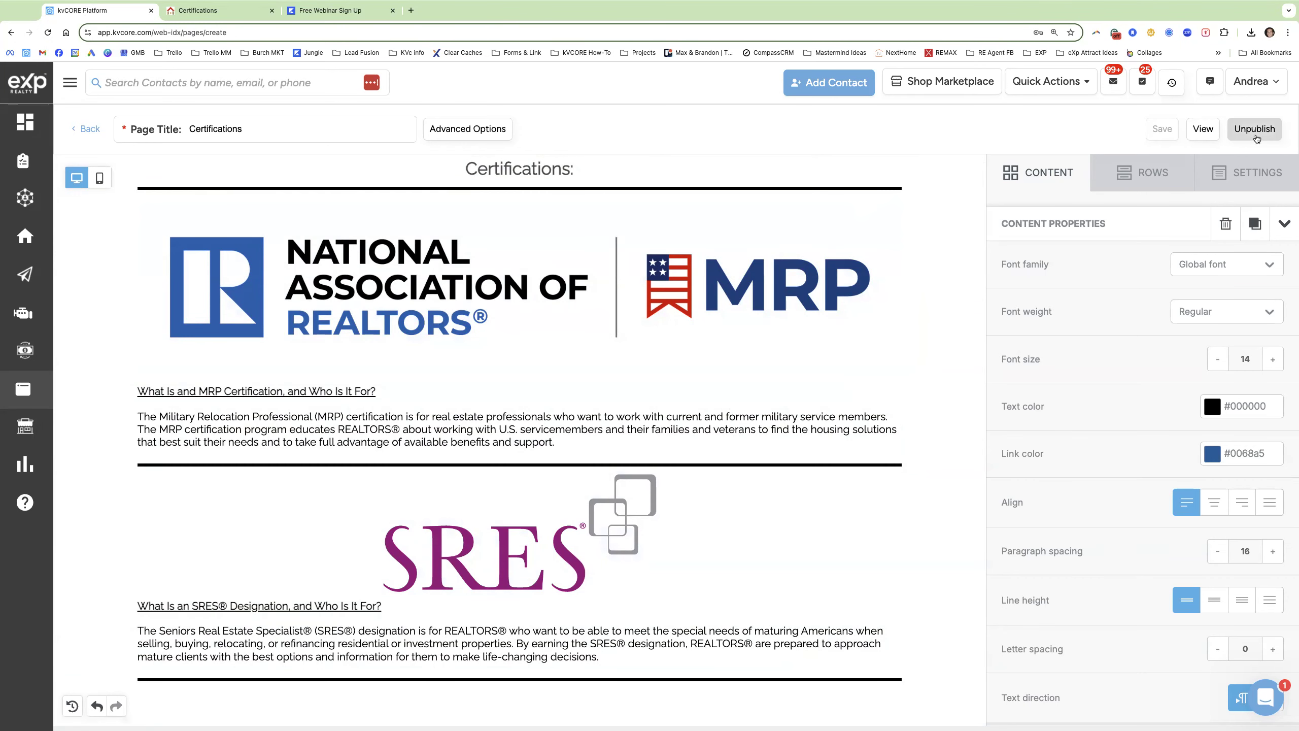
Leave the page editor and open the Custom Navigation section of the website's settings.
left_click(89, 131)
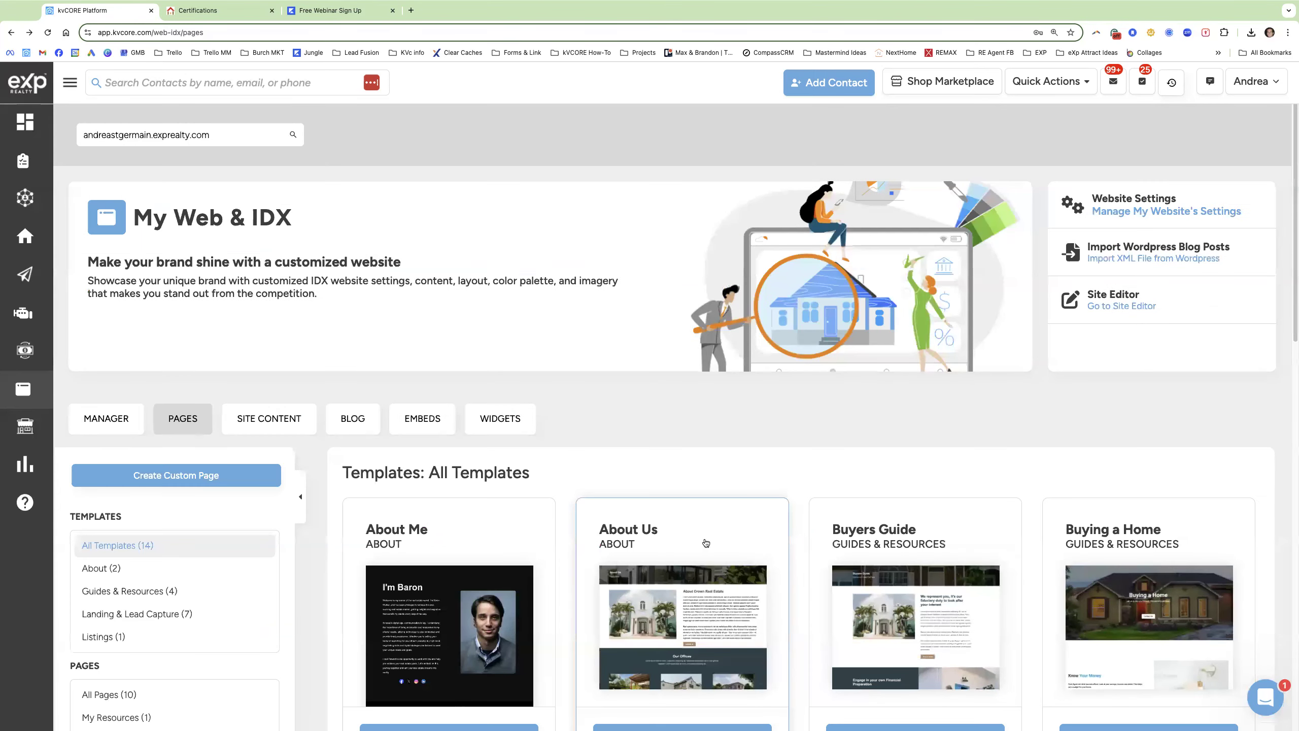
scroll(586, 402, "down", 2)
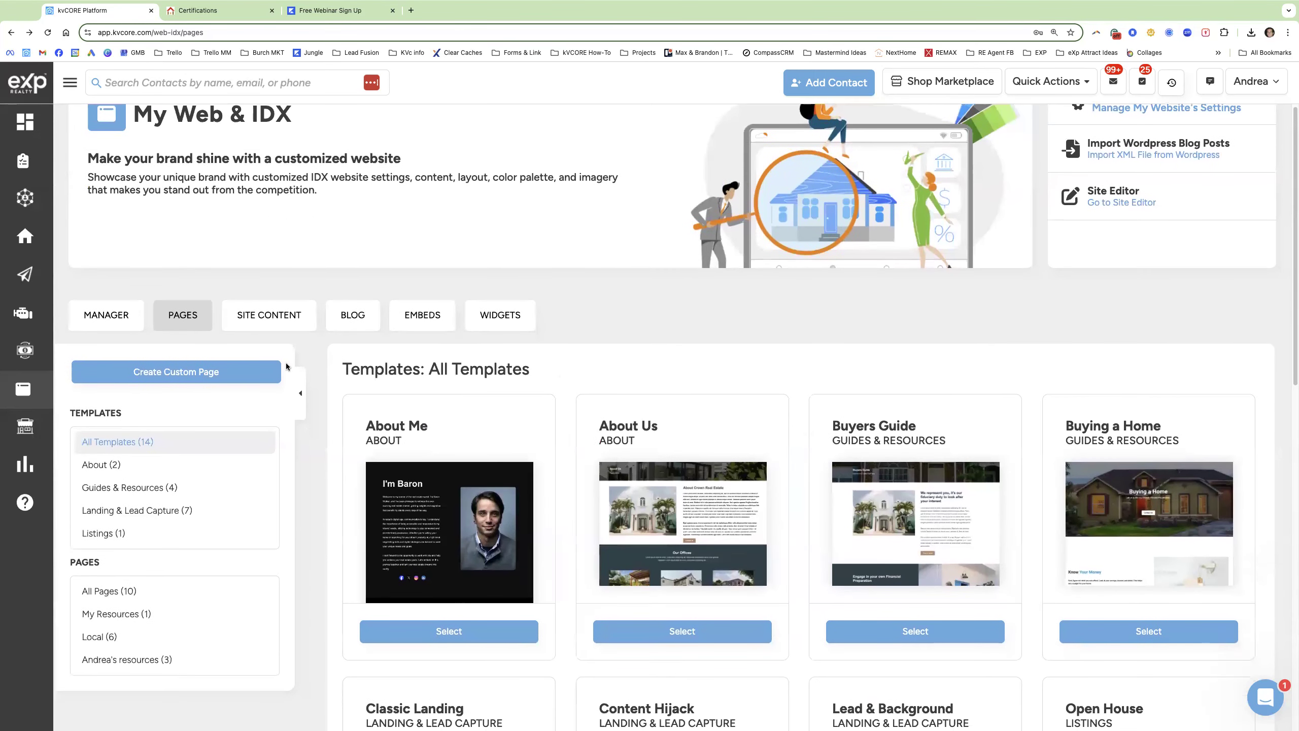
left_click(24, 389)
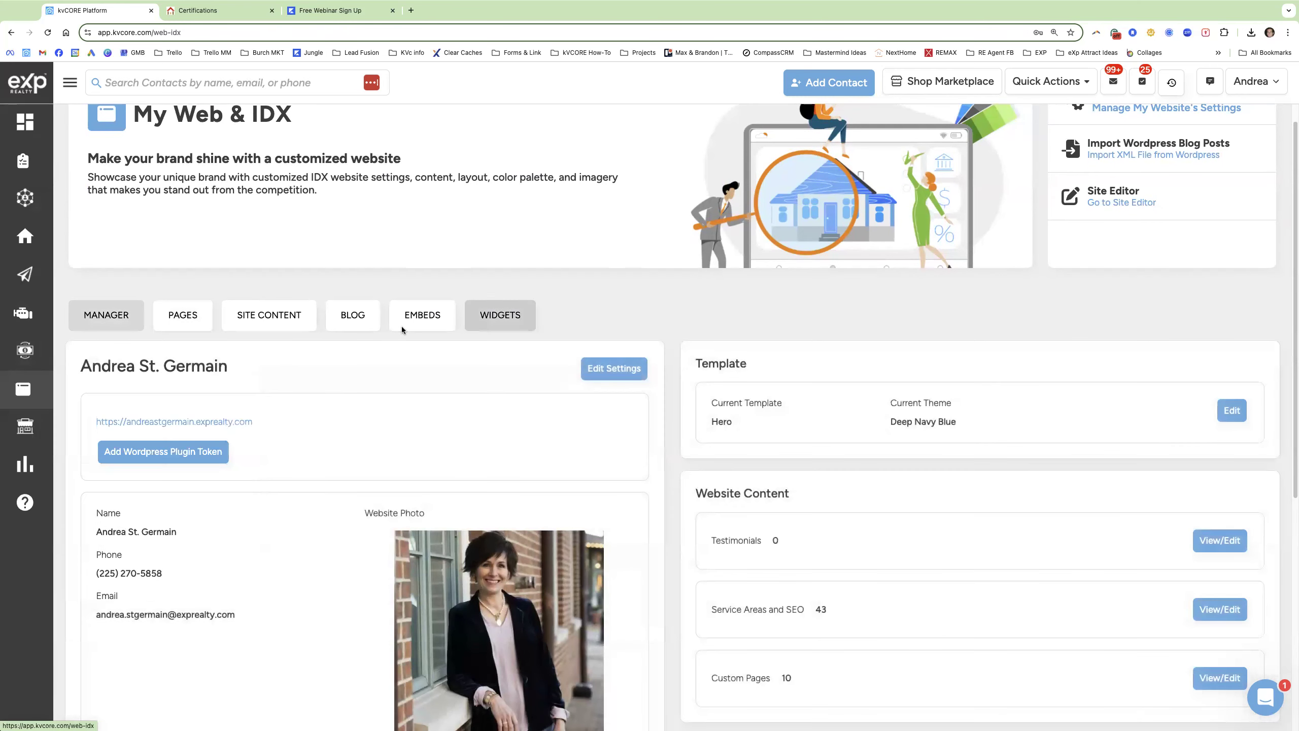
left_click(616, 380)
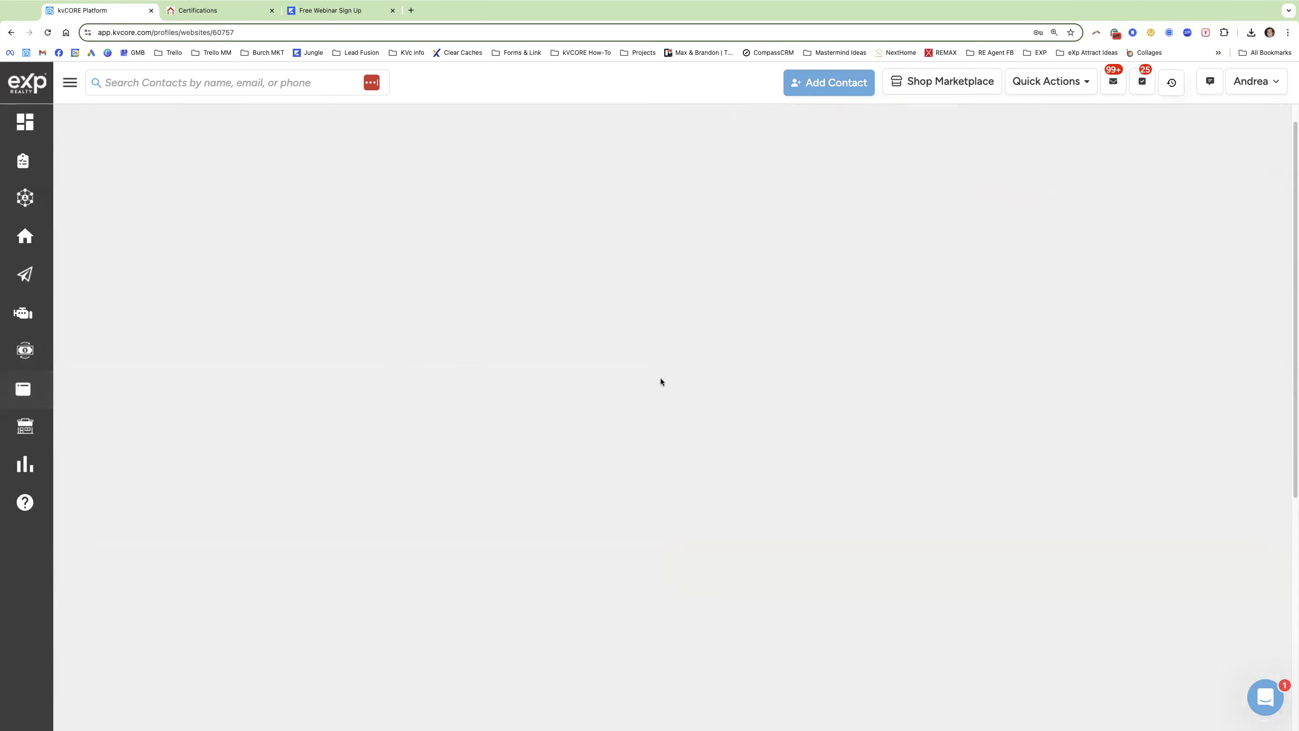
scroll(716, 394, "down", 10)
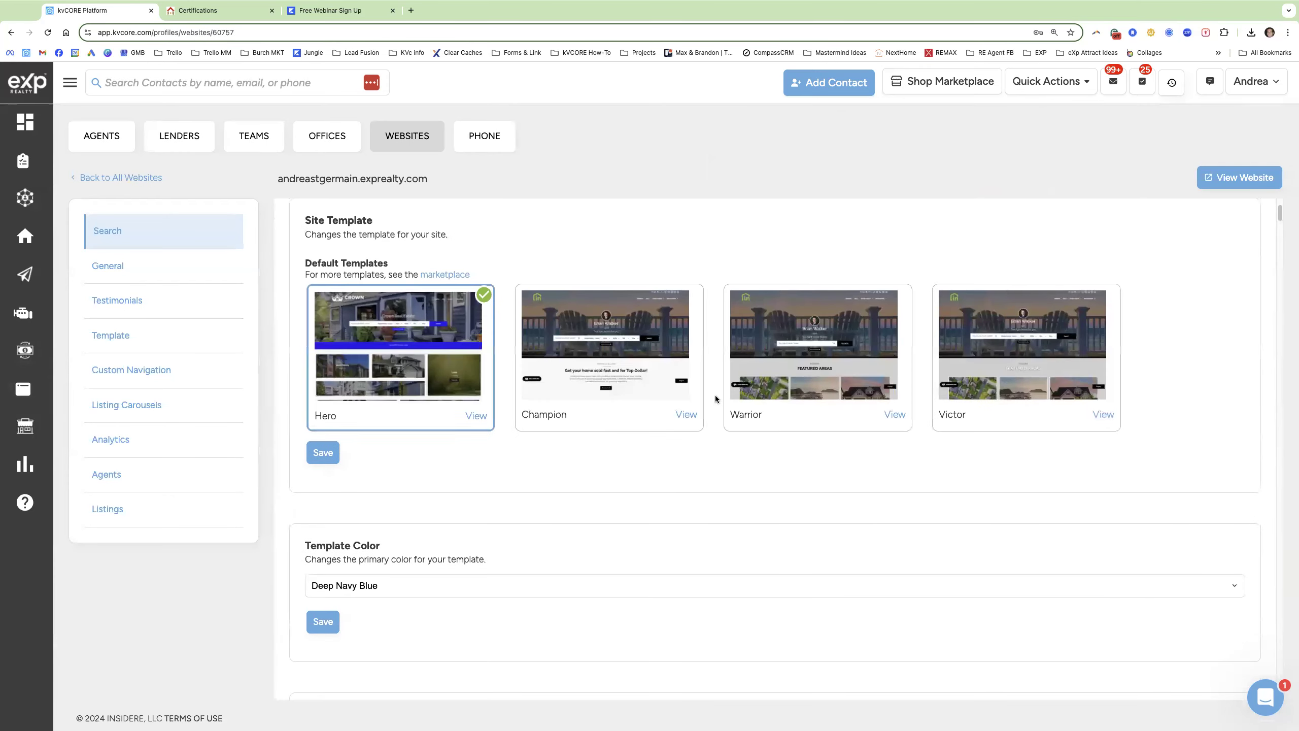
scroll(713, 432, "down", 12)
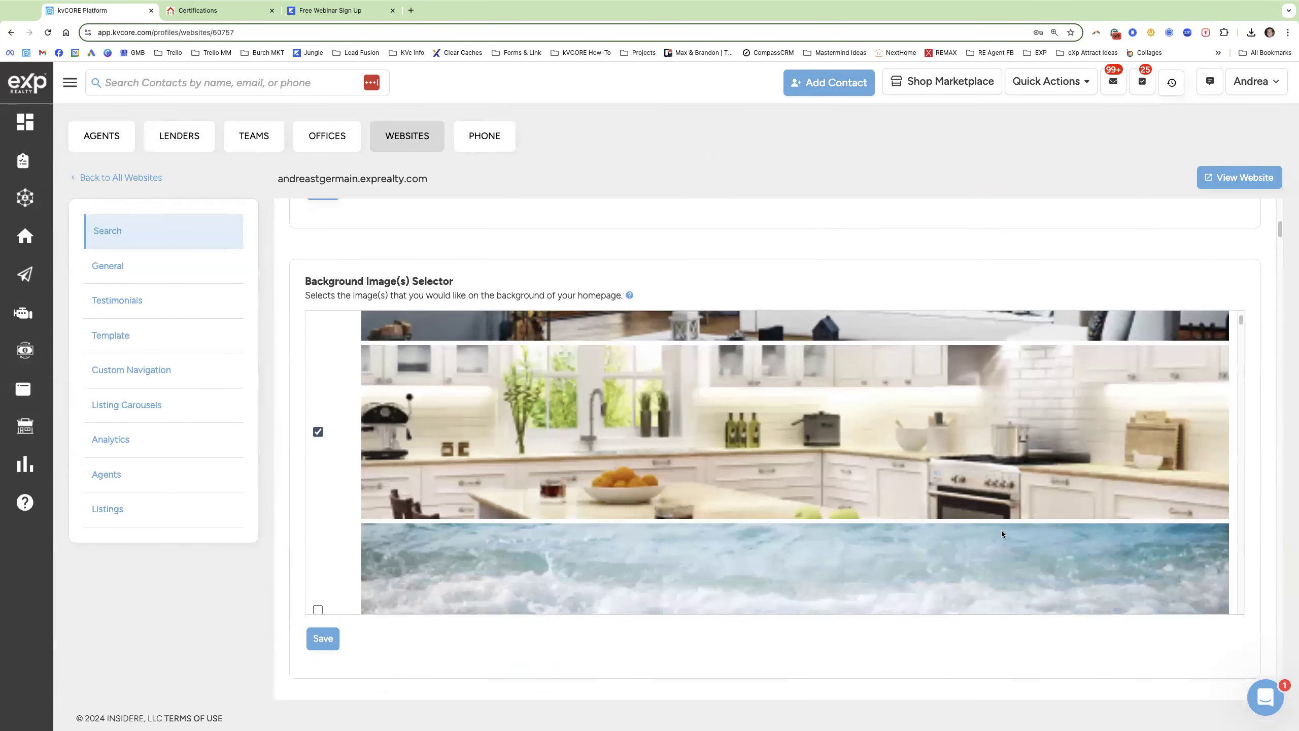
scroll(814, 549, "down", 3)
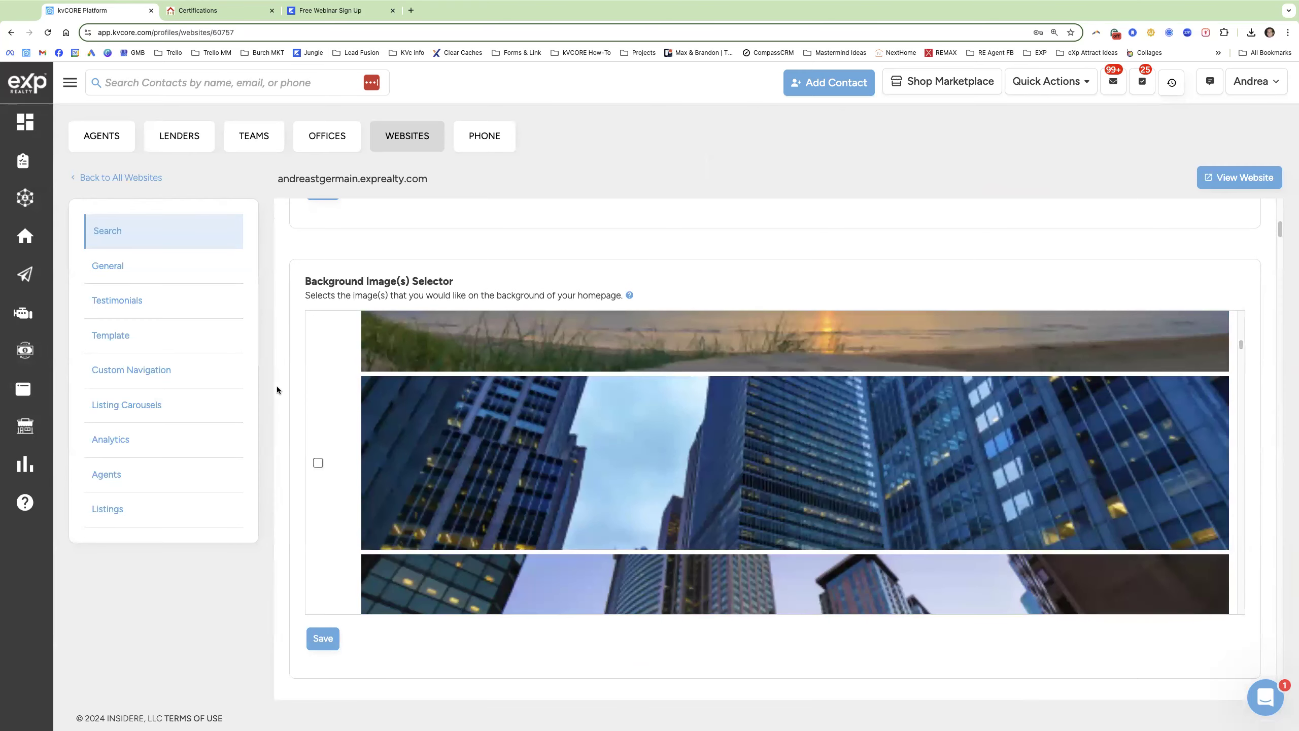
left_click(111, 374)
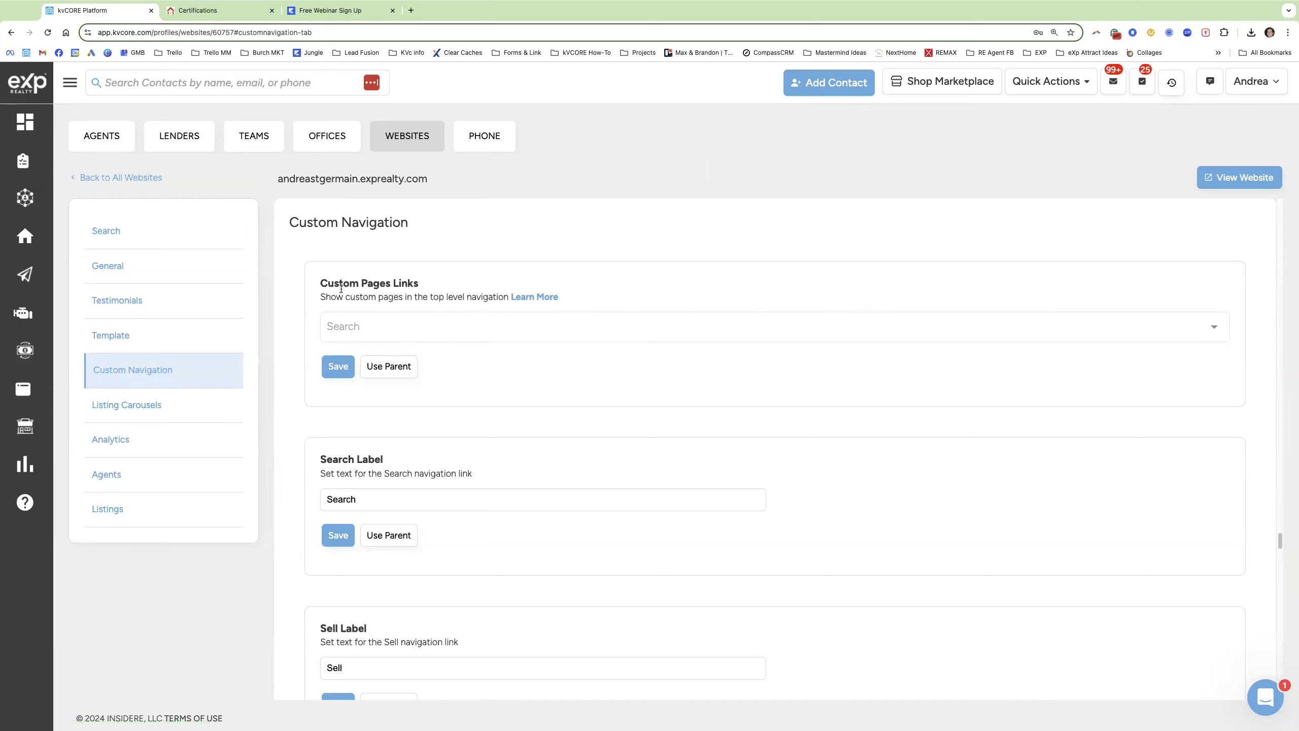
Add the "My Resources" category to the Custom Pages Links for the top-level navigation and save the setting.
left_click(348, 413)
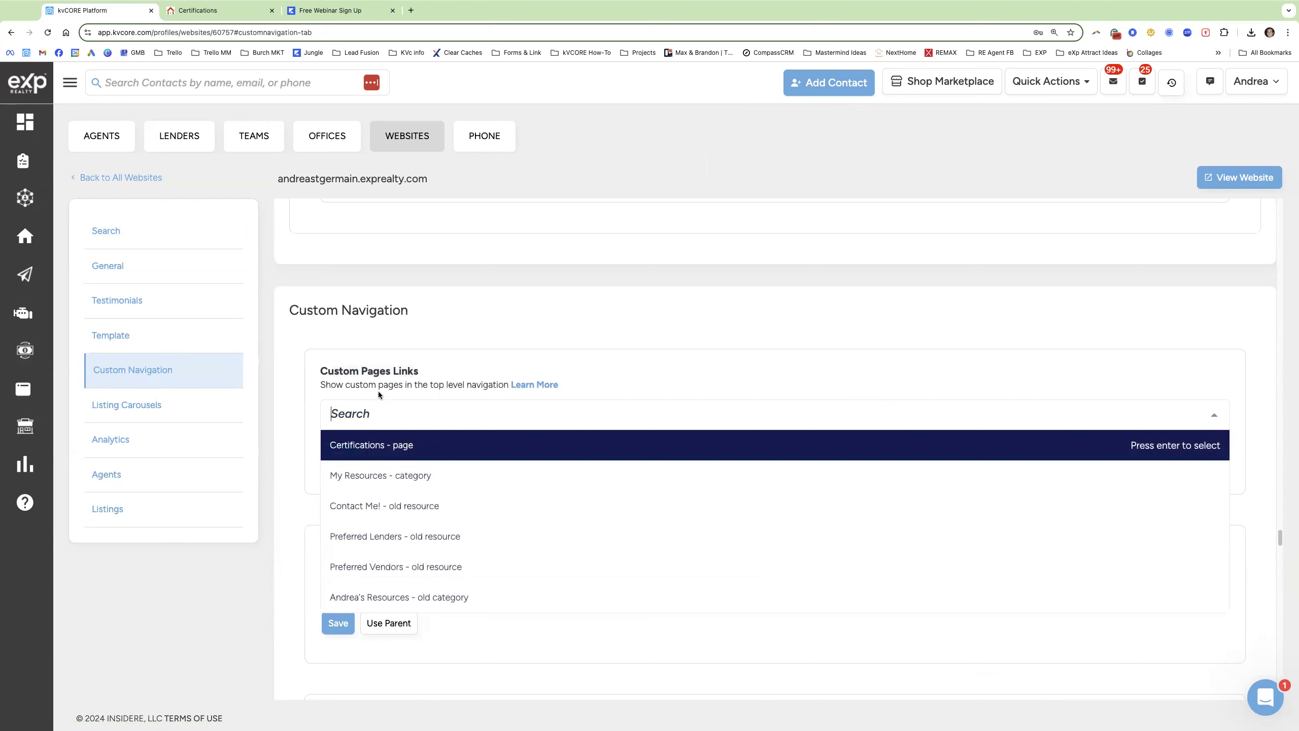
left_click(356, 475)
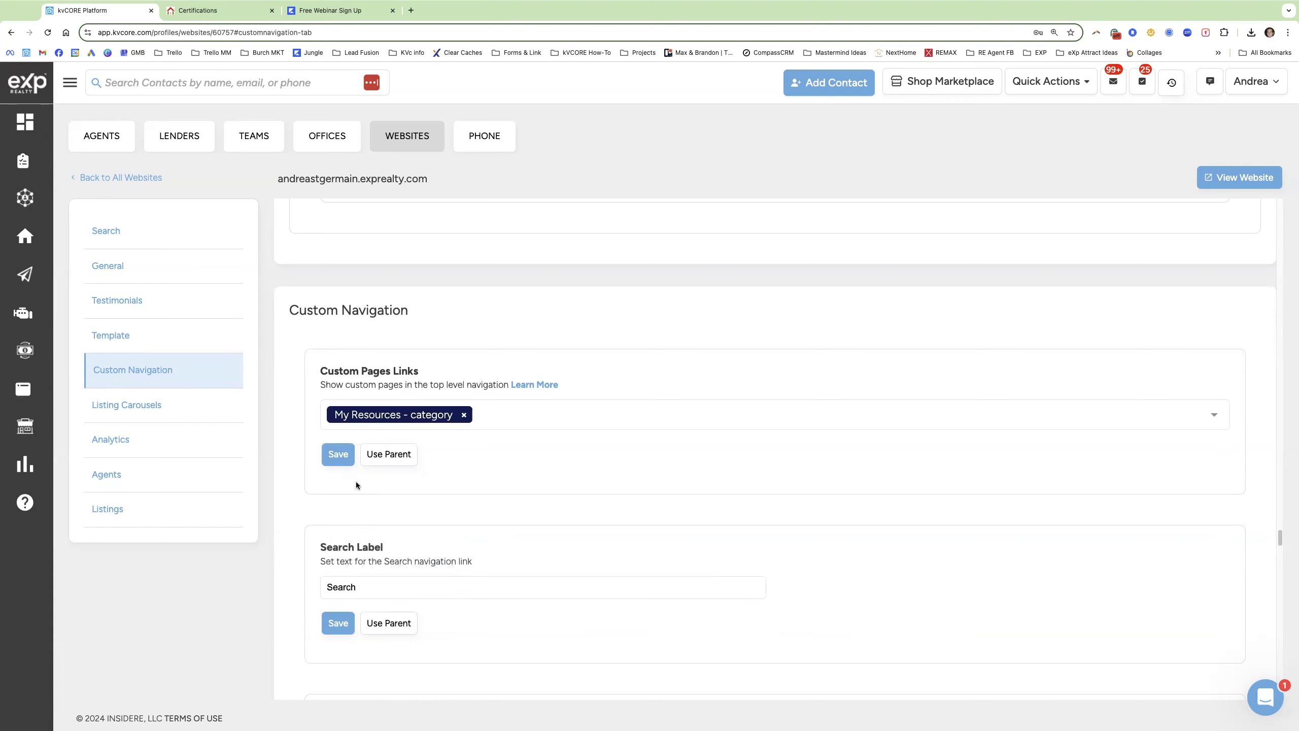
left_click(338, 454)
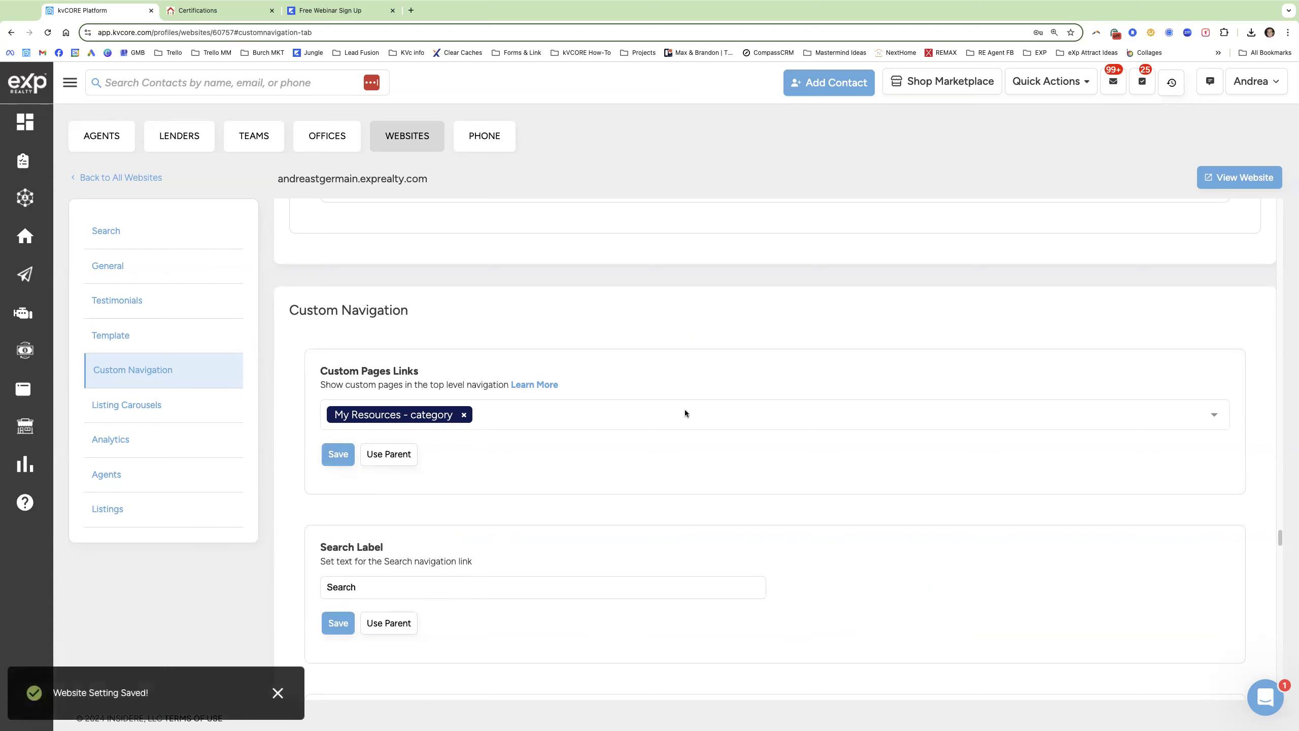
Open the agent's live website and go to the Certifications page under My Resources.
left_click(1258, 94)
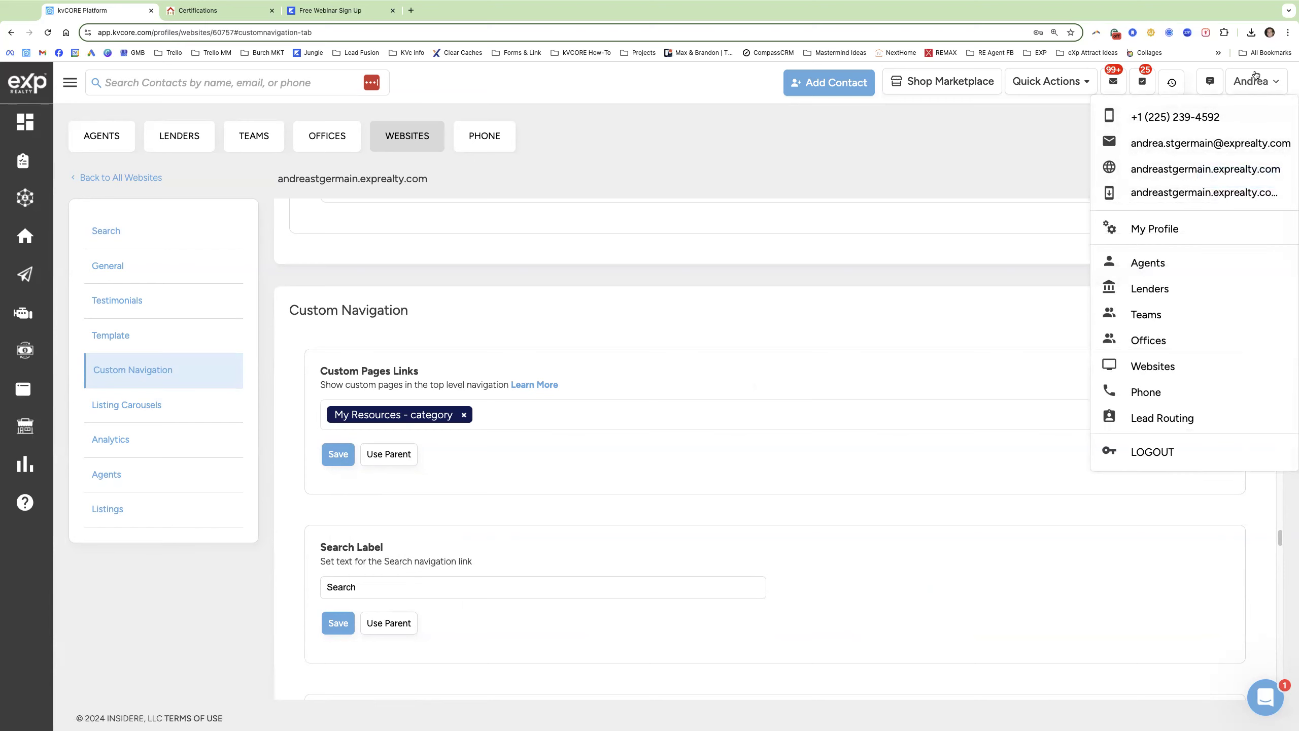
left_click(1115, 171)
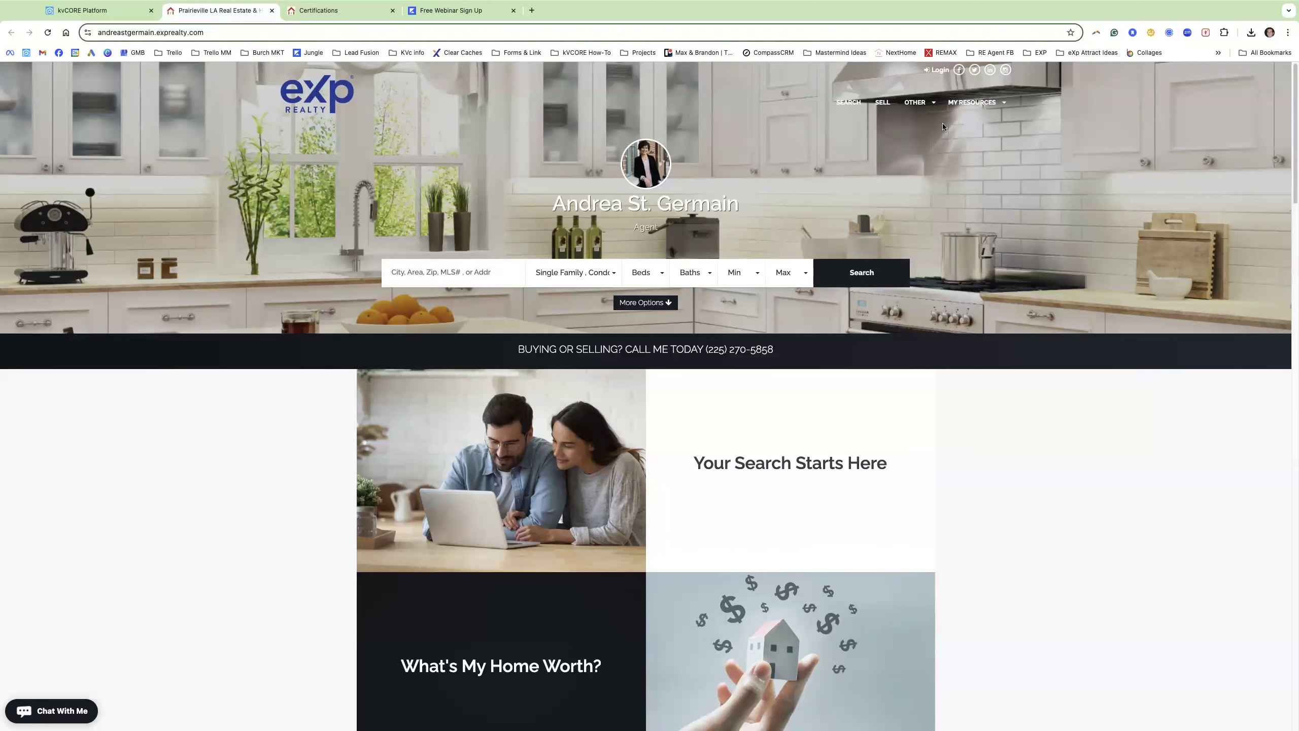
mouse_move(976, 105)
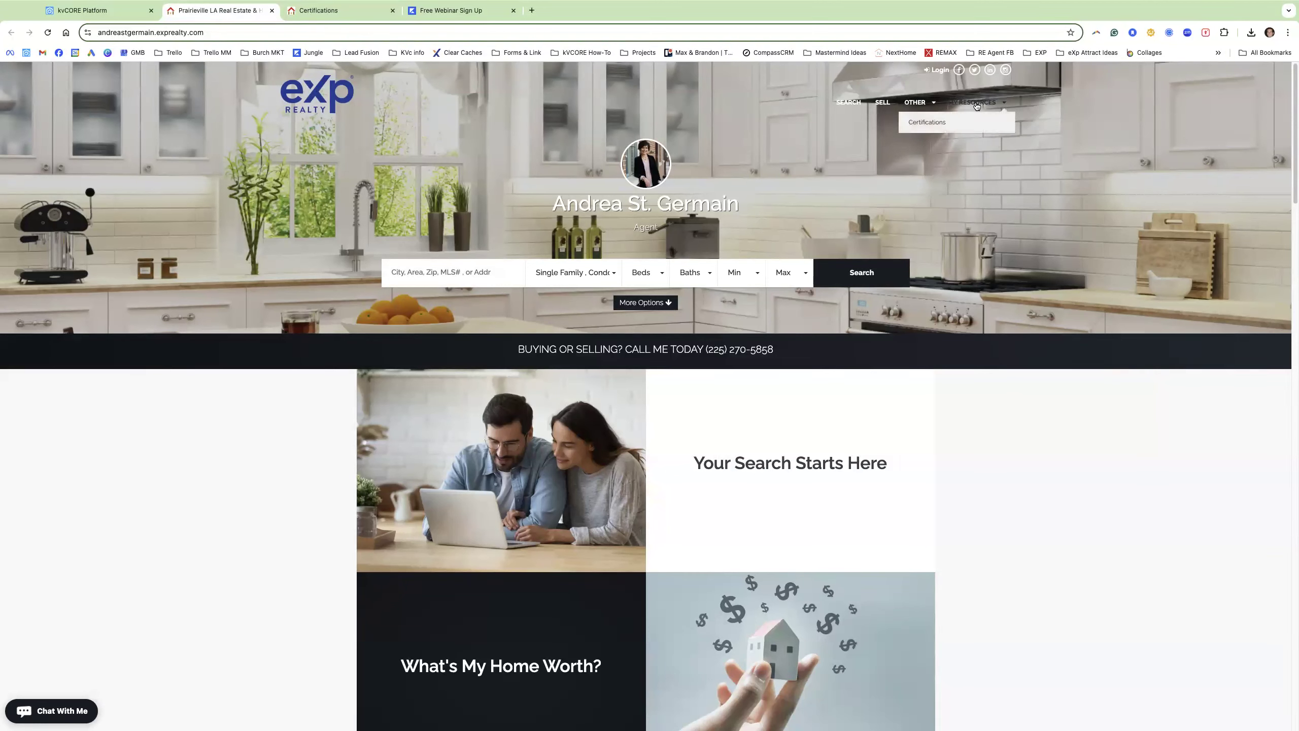
left_click(928, 123)
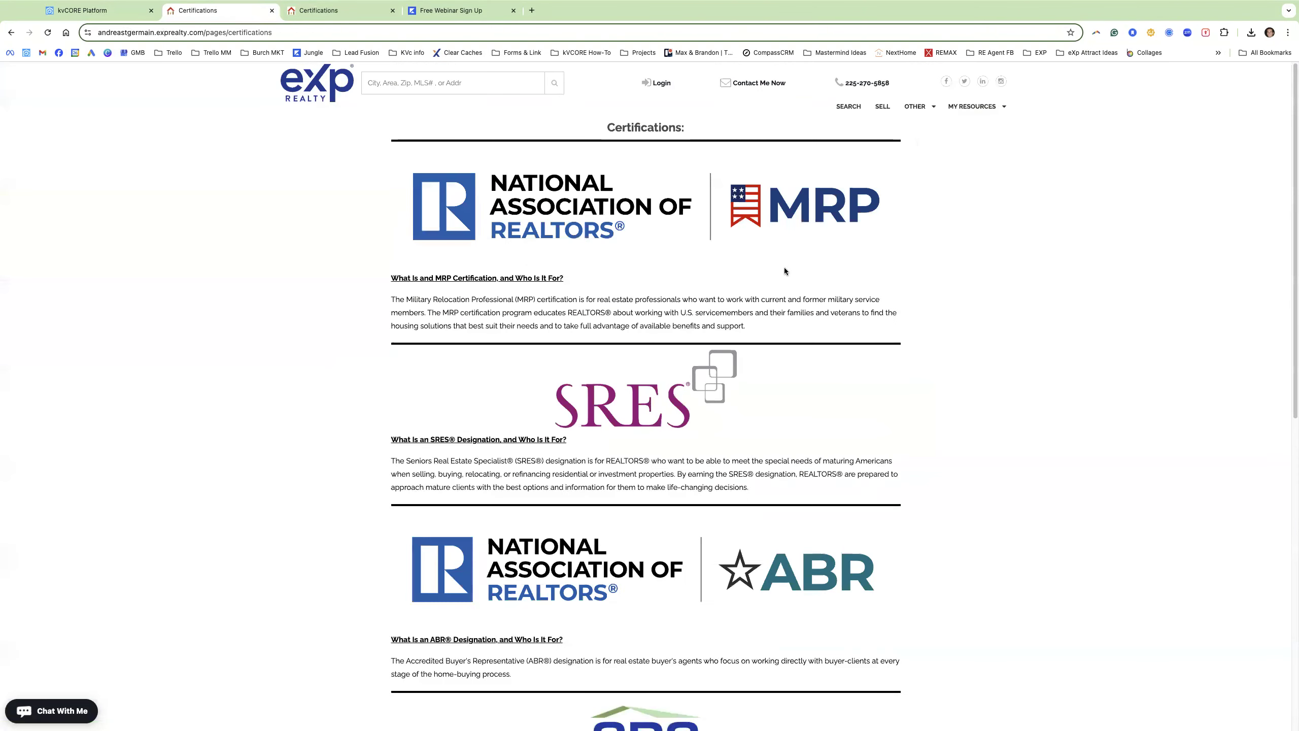
Review the logos, dividers and description text of all sections on the live Certifications page, down to RENE and back up.
scroll(722, 287, "down", 2)
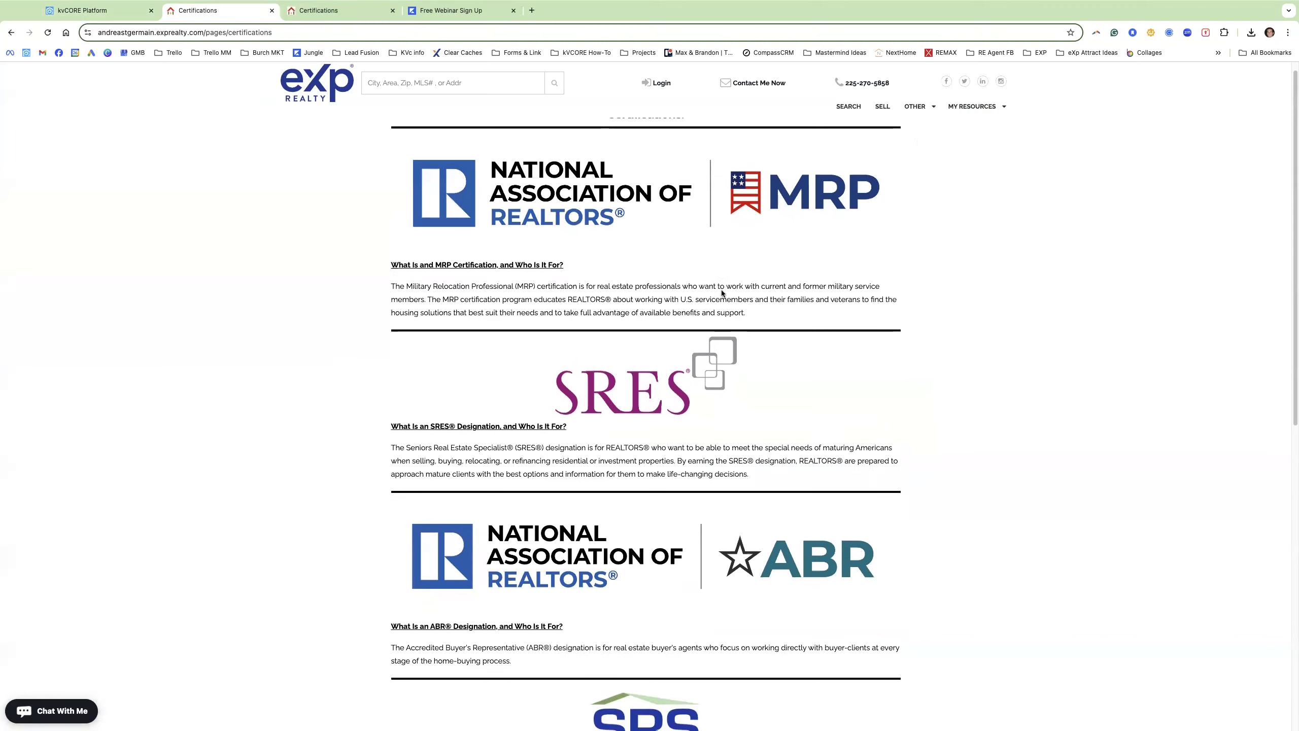
scroll(722, 290, "down", 5)
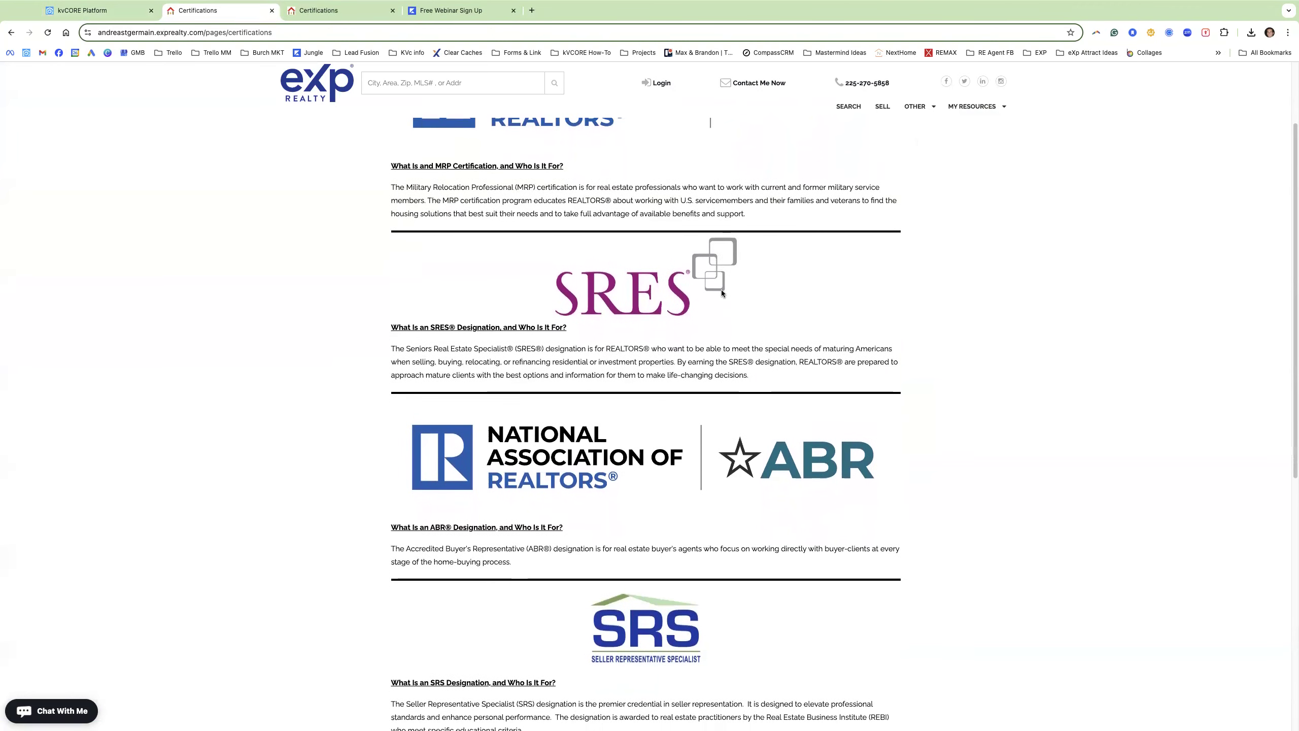
scroll(722, 293, "down", 5)
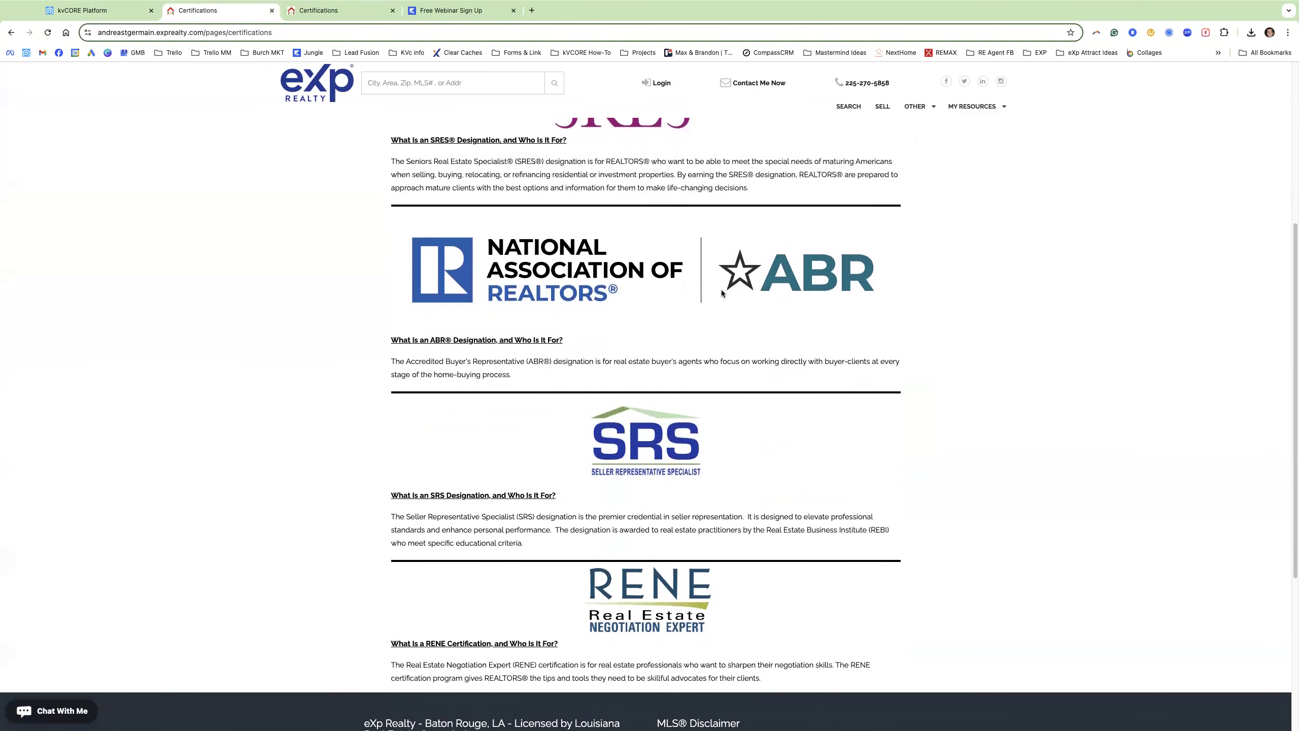
left_click_drag(761, 600, 386, 577)
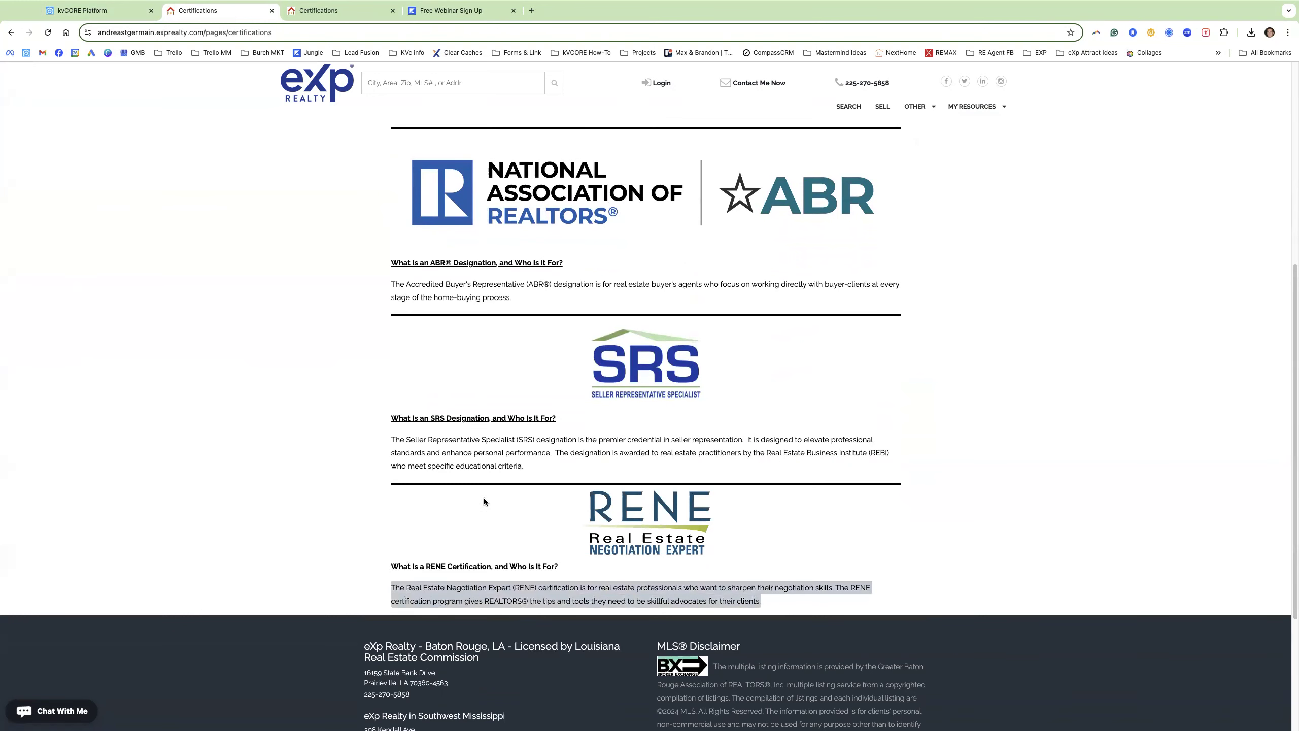
scroll(570, 525, "up", 3)
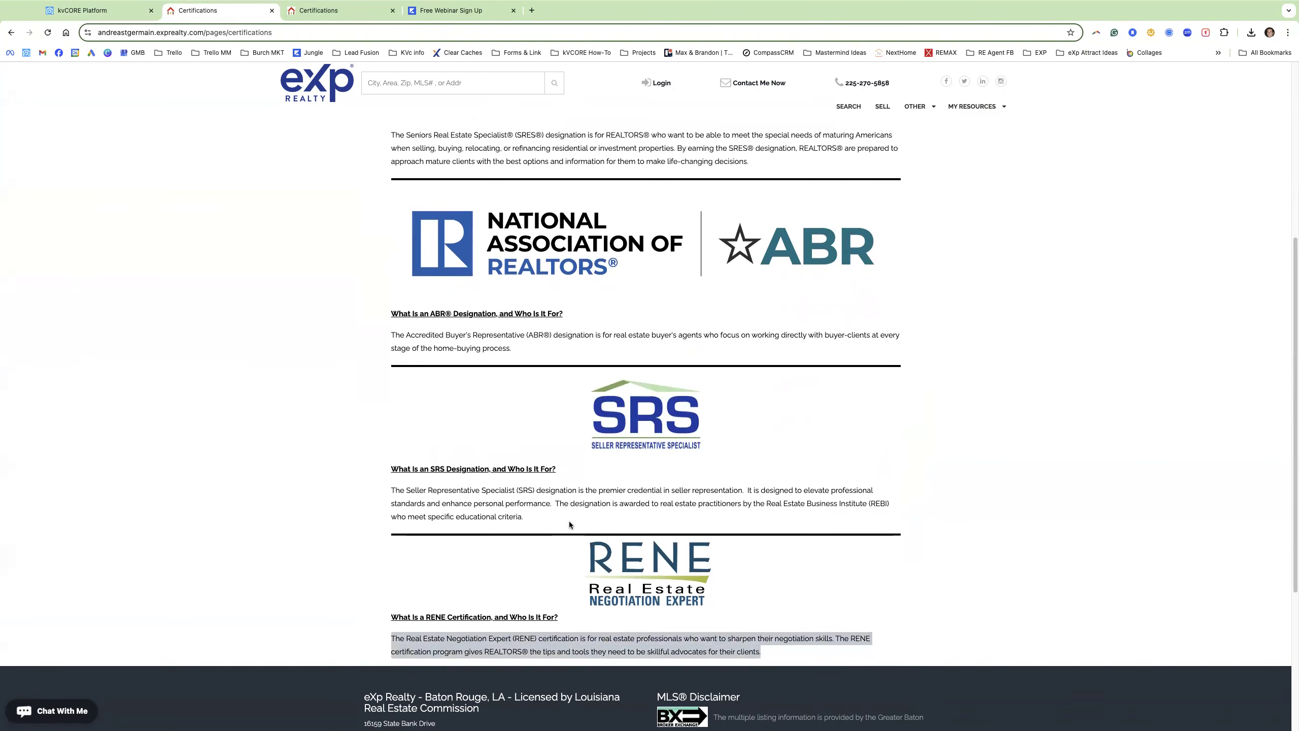
scroll(548, 427, "up", 2)
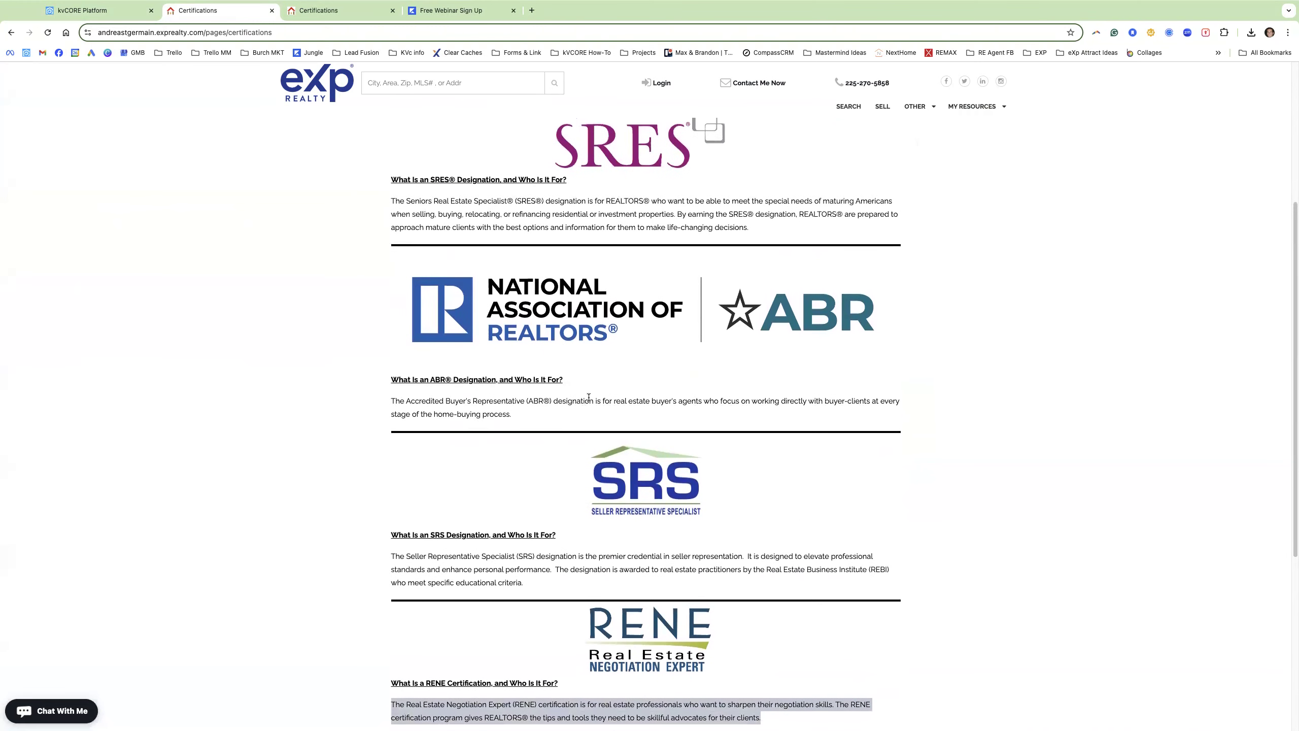
scroll(593, 399, "up", 4)
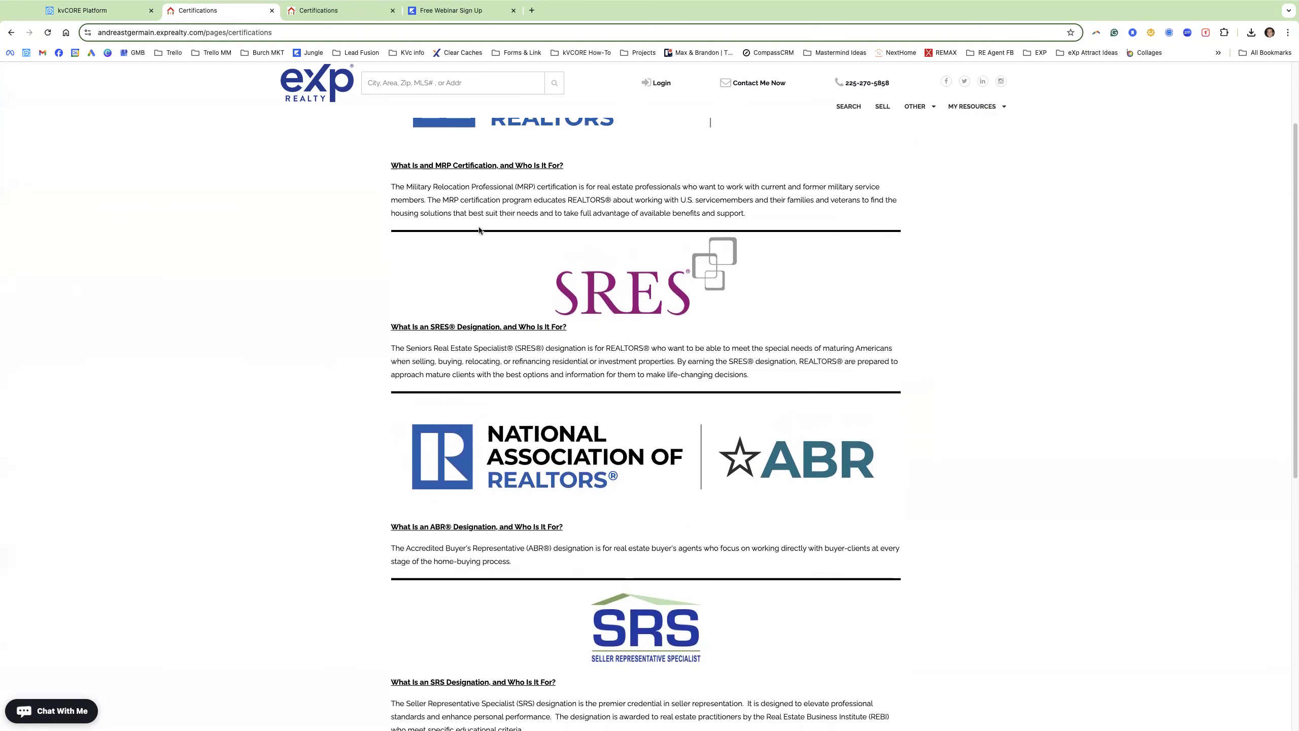
Return to kvCORE's website manager, view the site's custom pages and open the Certifications page for editing.
left_click(95, 18)
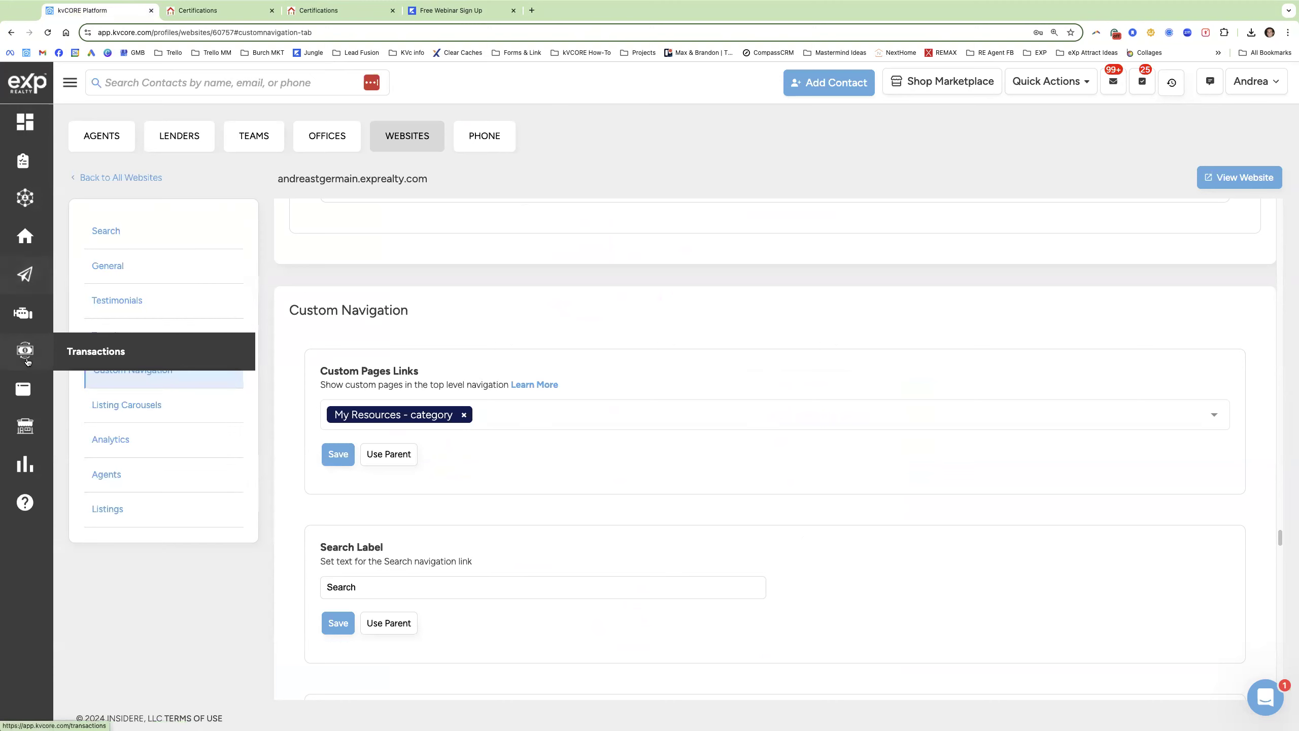
left_click(28, 390)
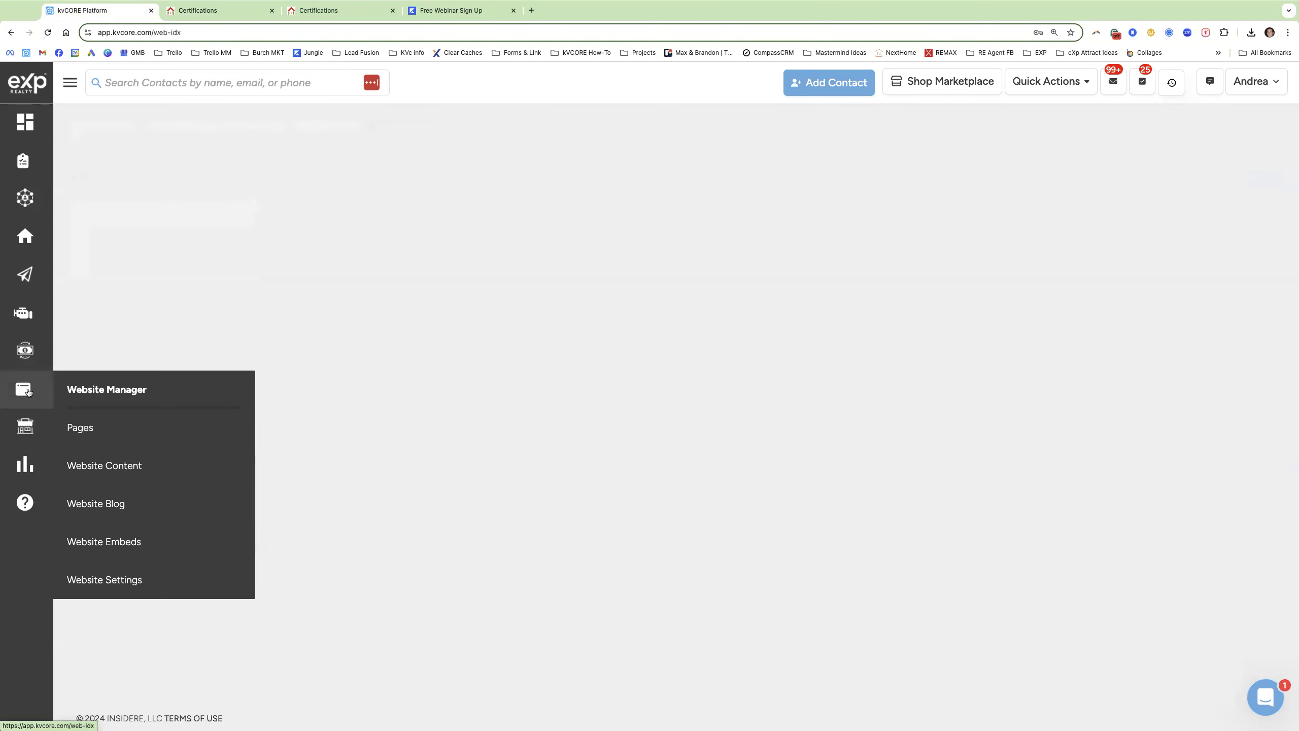
scroll(902, 457, "down", 4)
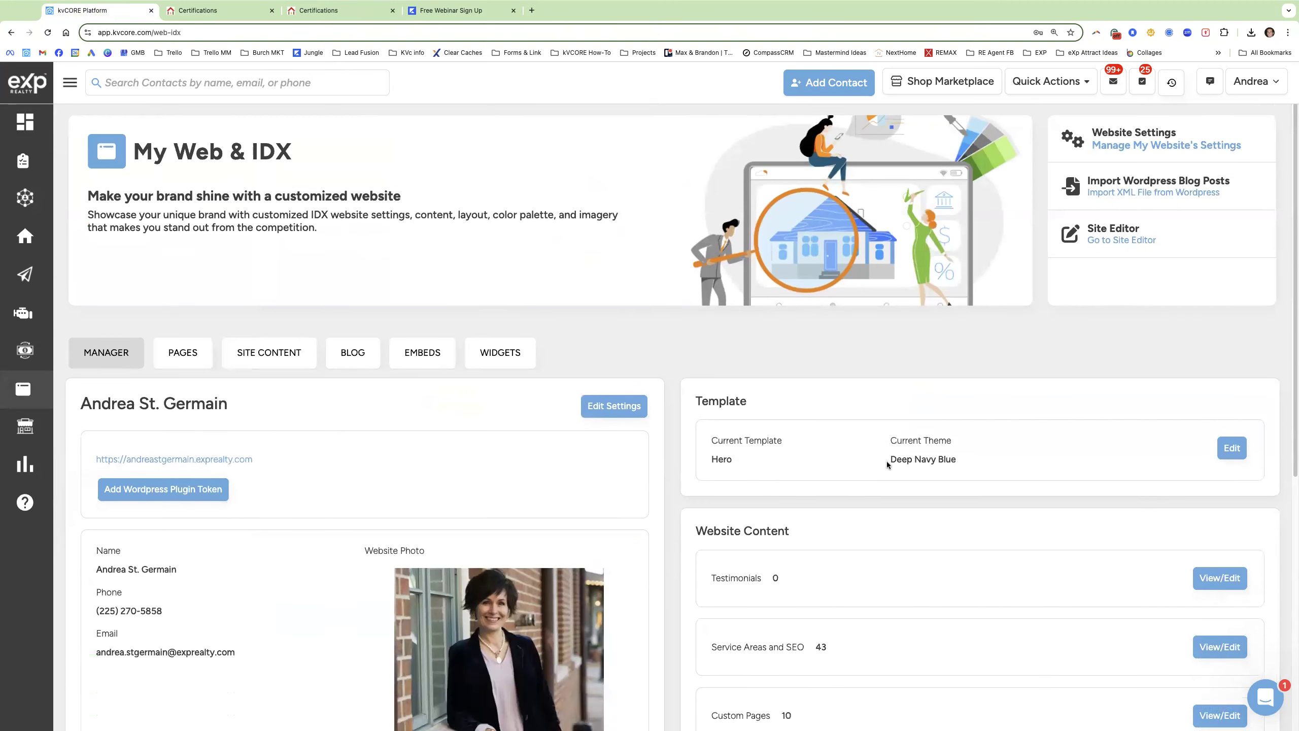
left_click_drag(757, 577, 783, 576)
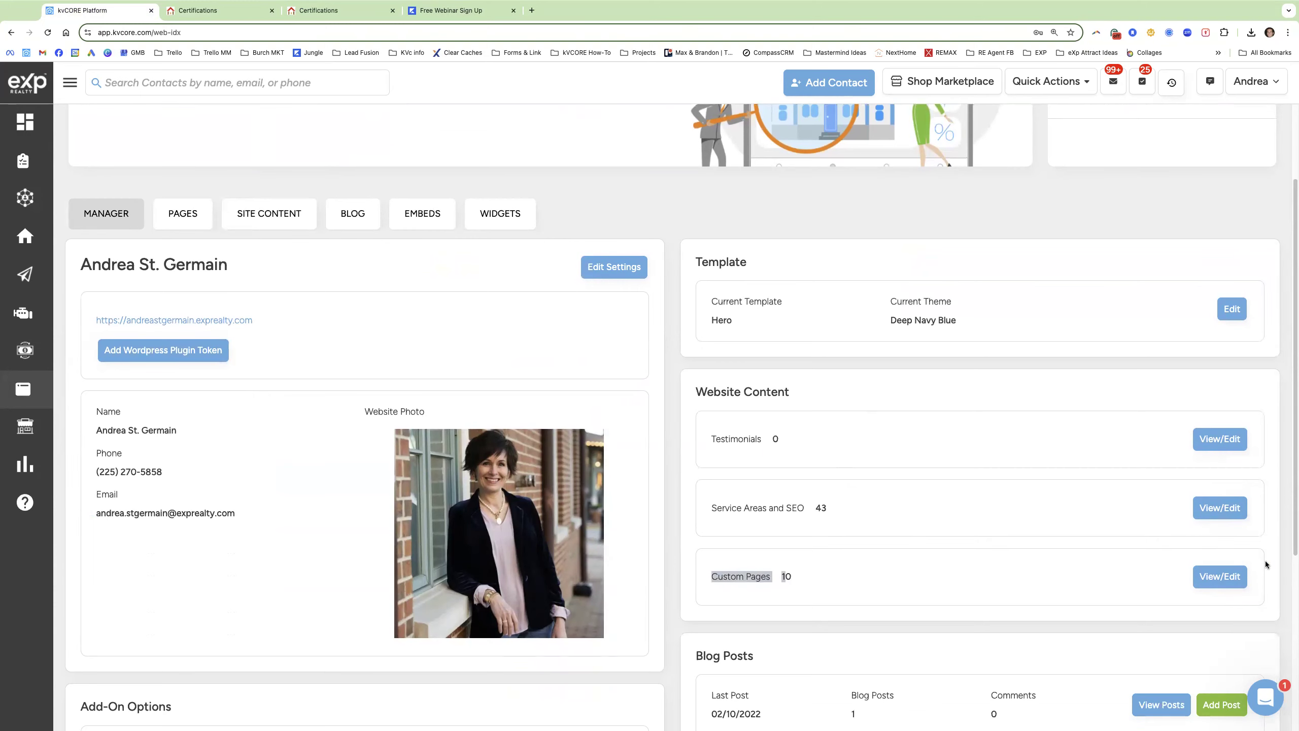
left_click(1220, 576)
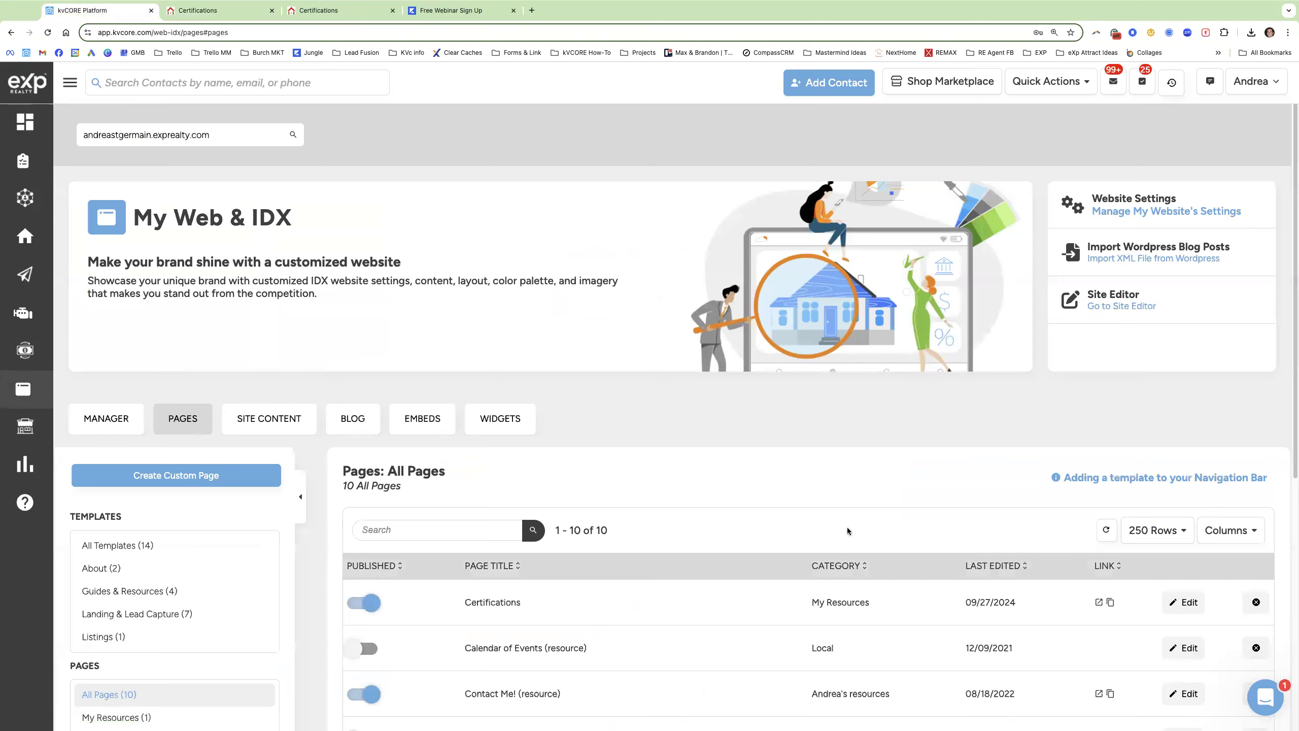
scroll(693, 481, "down", 5)
left_click_drag(535, 327, 459, 334)
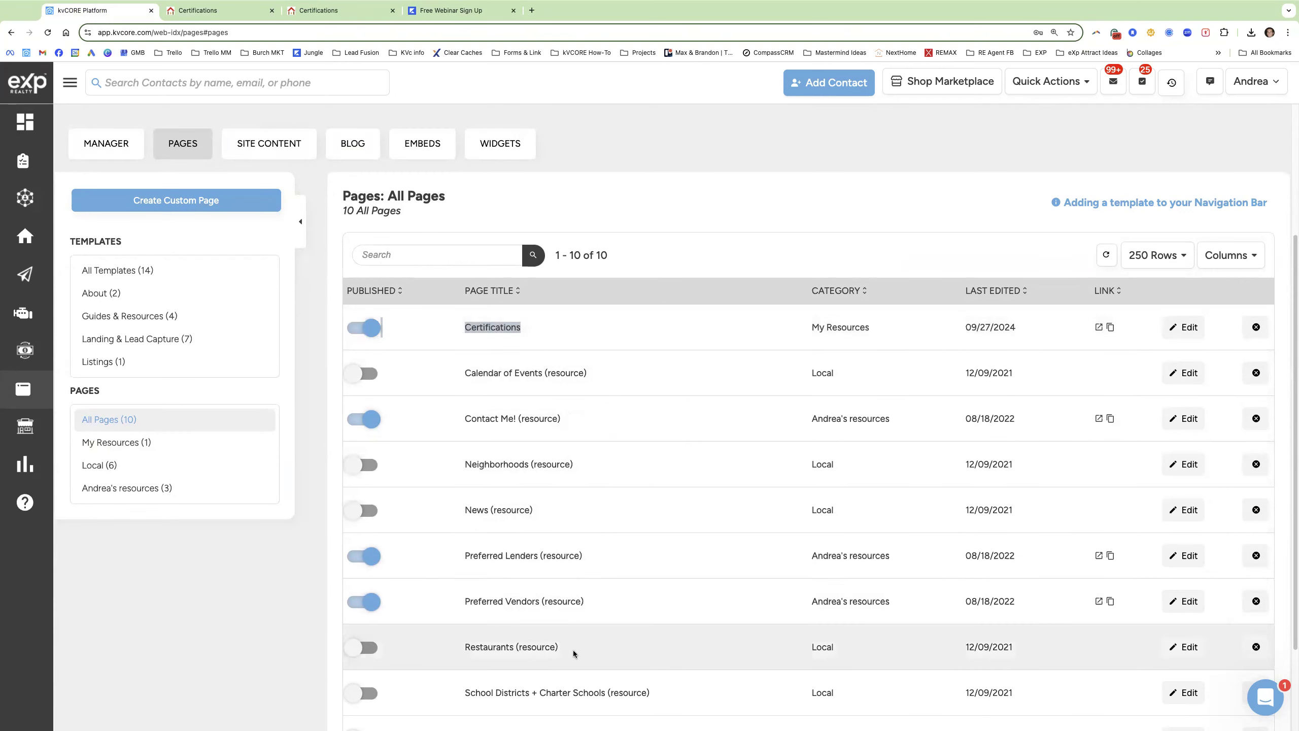
left_click_drag(530, 330, 463, 331)
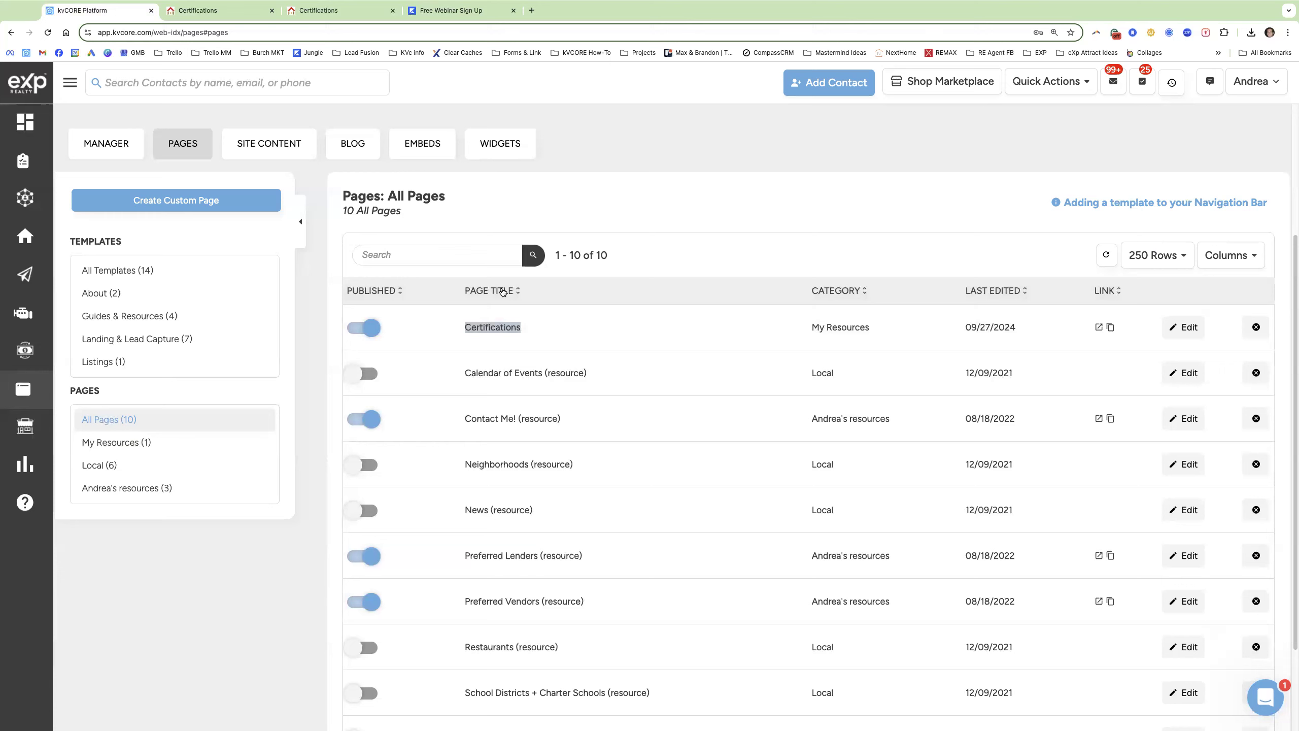
left_click(1185, 327)
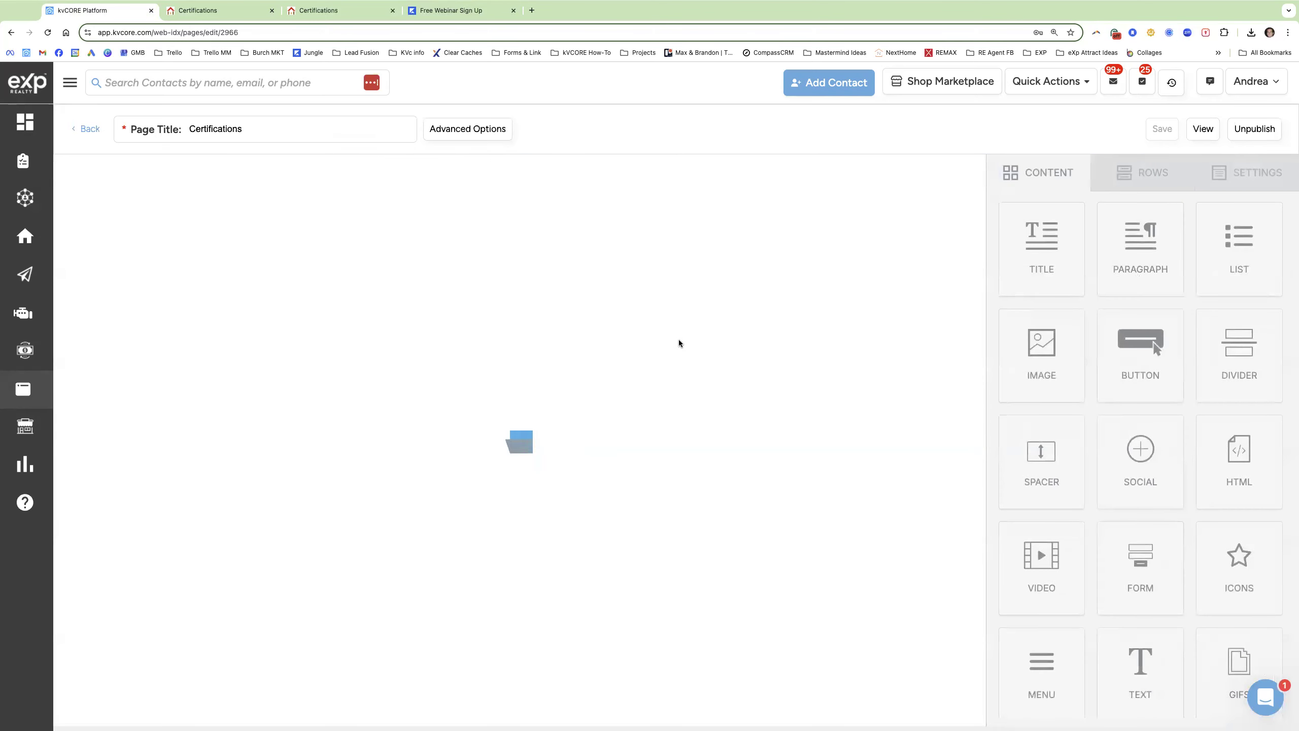
Check the live Certifications page, then set the font size of the MRP description block to 16 in the editor.
left_click(312, 11)
left_click(205, 11)
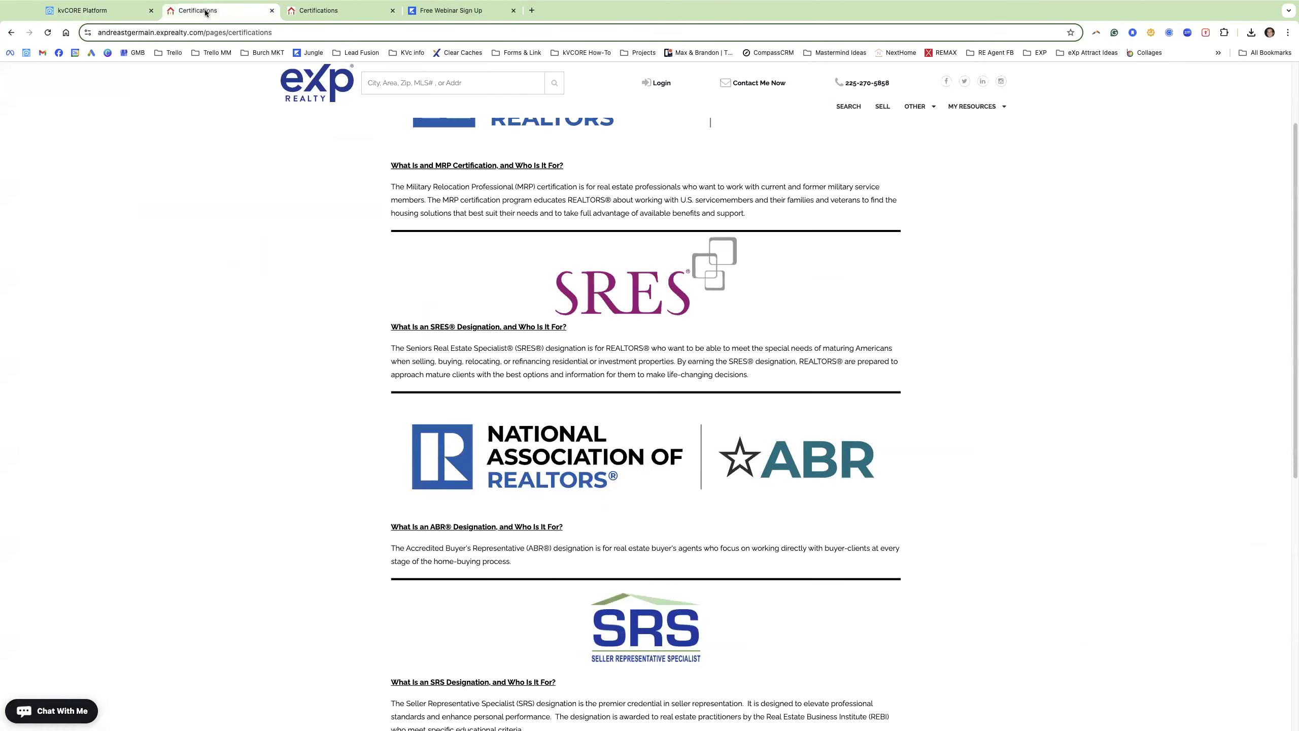
left_click(106, 16)
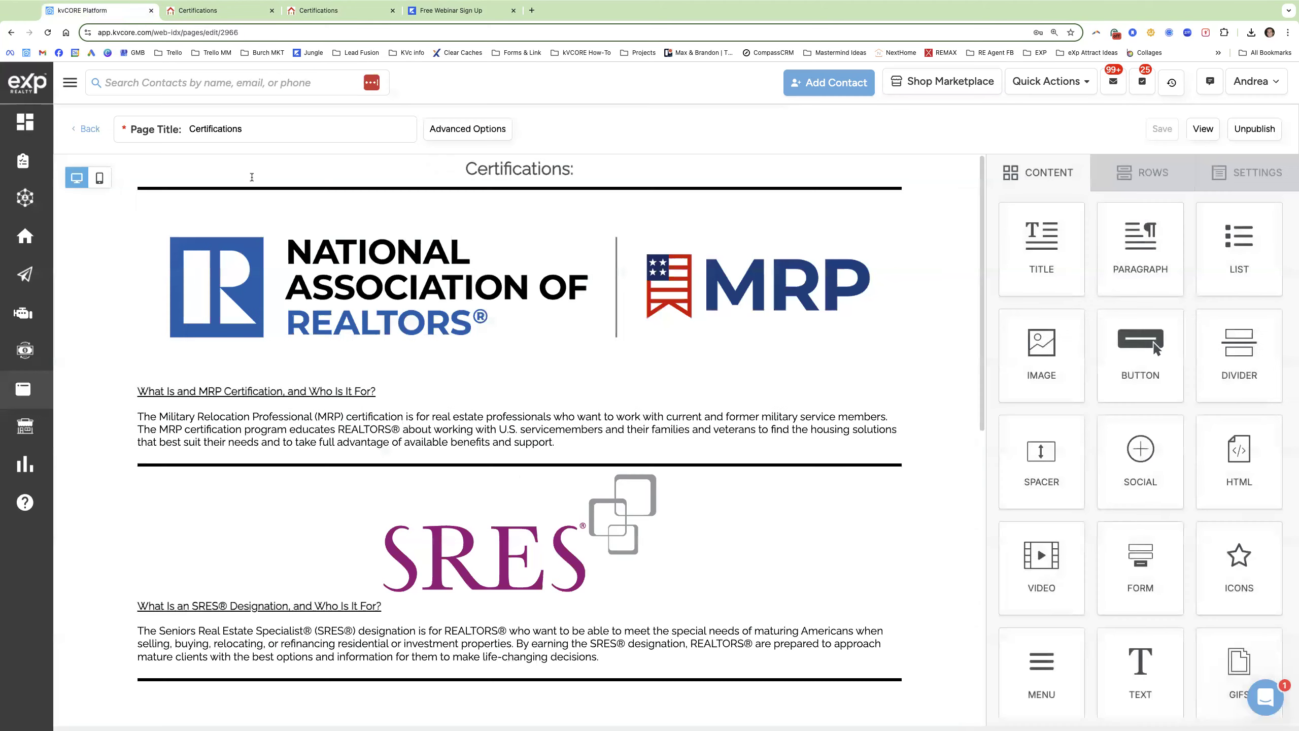
left_click_drag(545, 436, 137, 391)
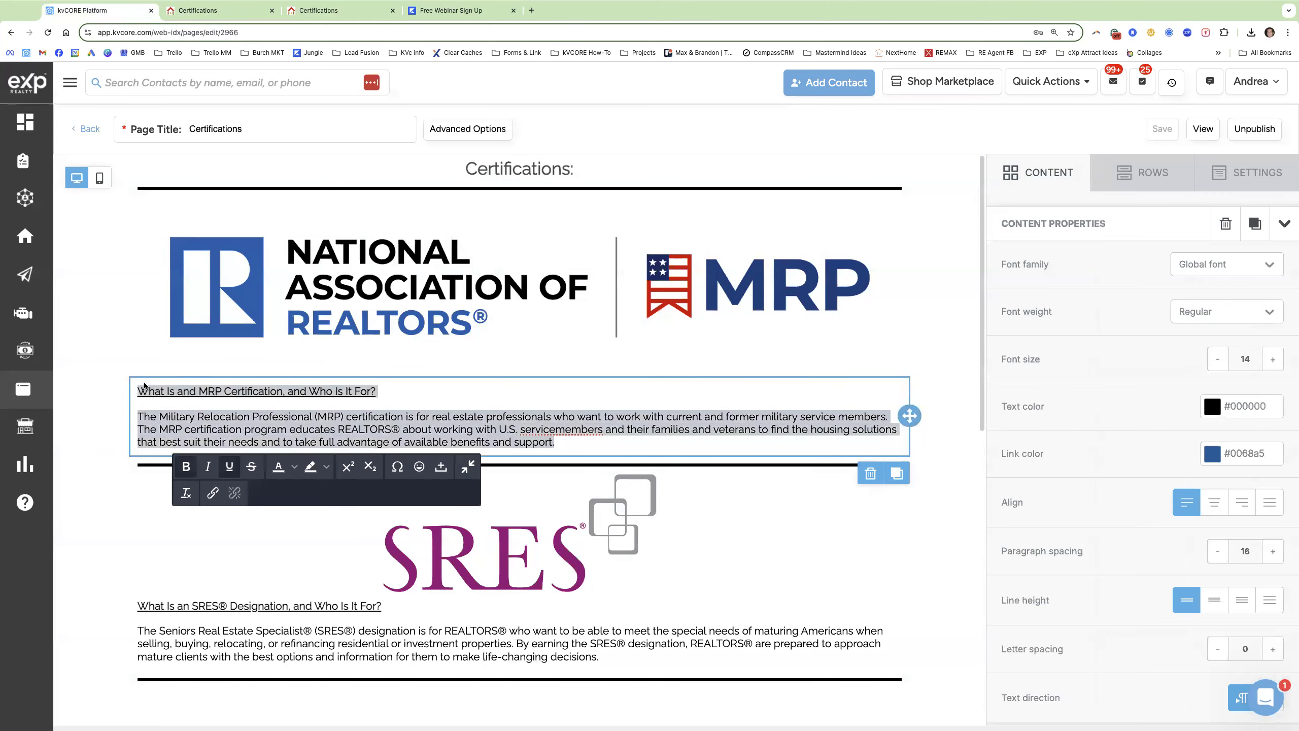
left_click(1273, 359)
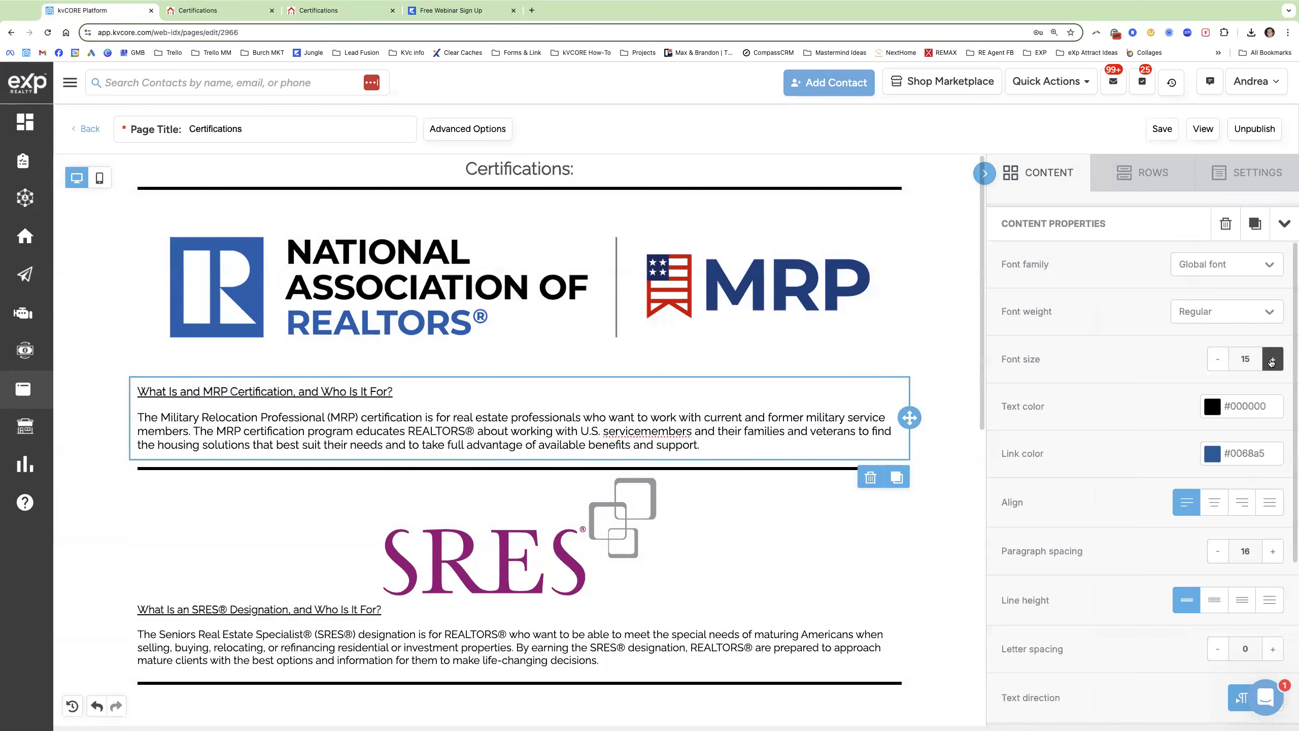
left_click(1273, 359)
Set the font size of the SRES® designation text block to 16.
left_click_drag(599, 664, 137, 612)
left_click(1273, 358)
left_click(1272, 359)
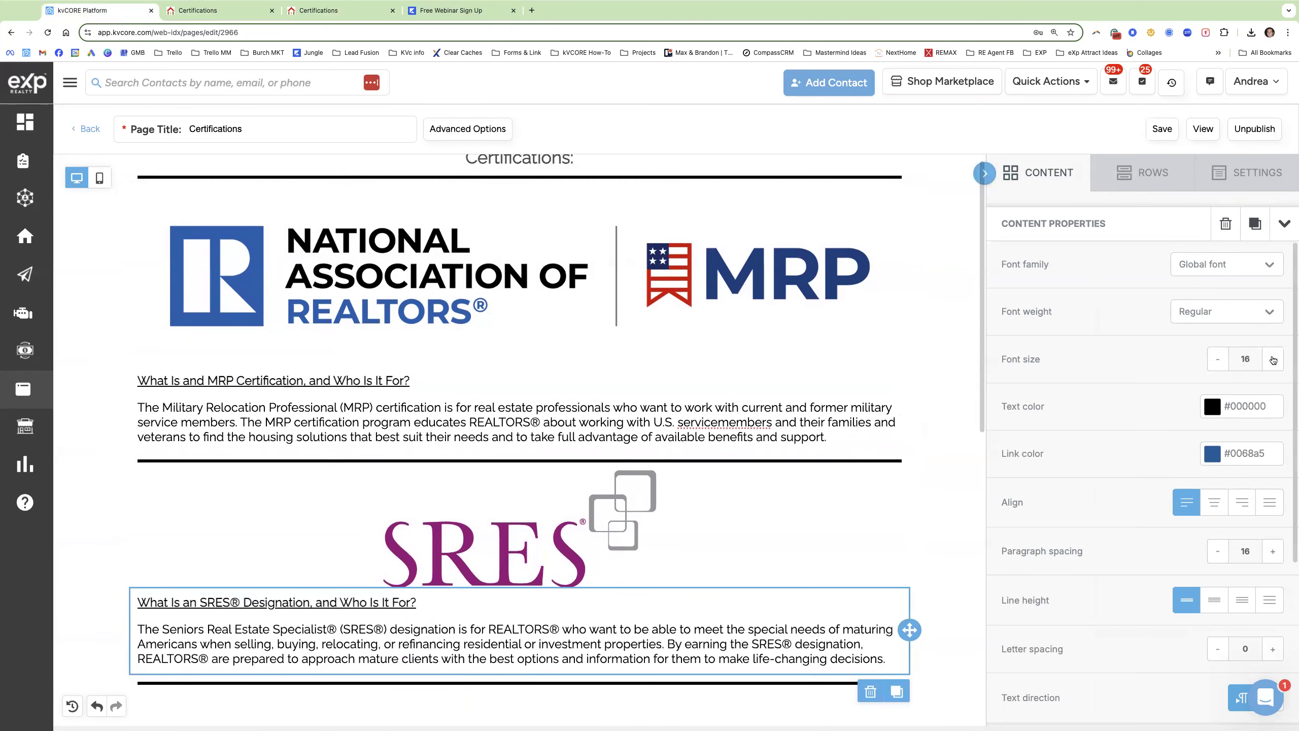
Set the font size of the entire ABR® designation text block, heading included, to 16.
scroll(594, 525, "down", 6)
left_click_drag(381, 617, 137, 561)
left_click(1272, 359)
left_click(1273, 359)
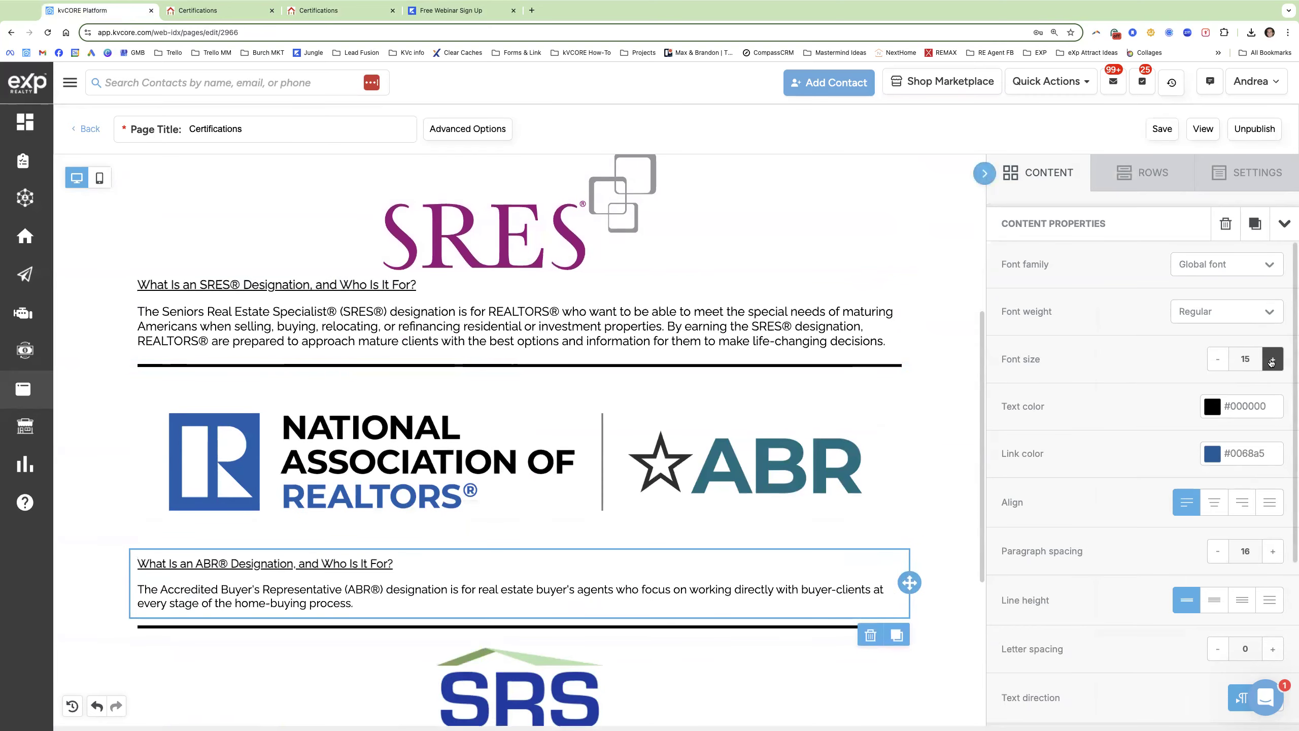
Set the font size of the SRS designation heading and description text to 16.
scroll(413, 502, "down", 5)
left_click(413, 502)
mouse_move(234, 526)
left_mouse_down()
mouse_move(140, 476)
mouse_move(235, 527)
left_mouse_up()
left_click(141, 475)
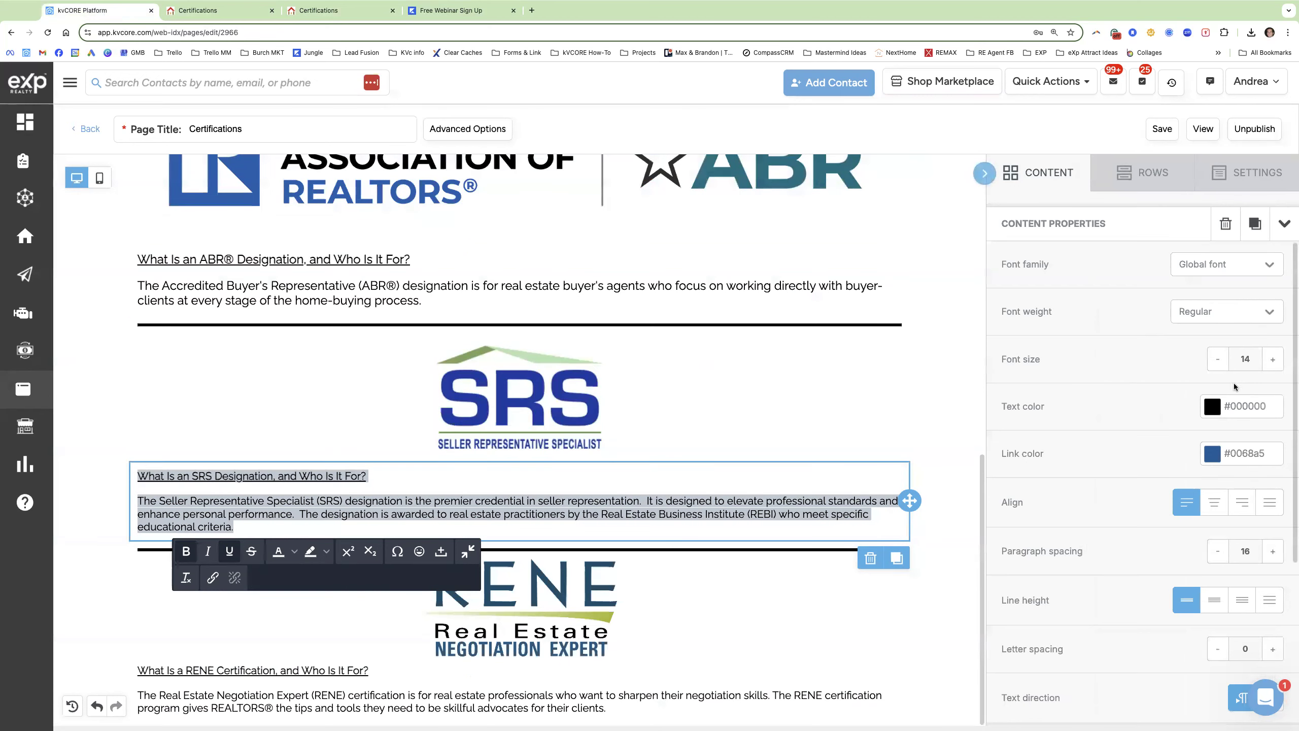
left_click(1273, 359)
left_click(1273, 359)
Set the font size of the RENE certification text block to 16 and save the Certifications page.
scroll(484, 529, "down", 1)
left_click(606, 697)
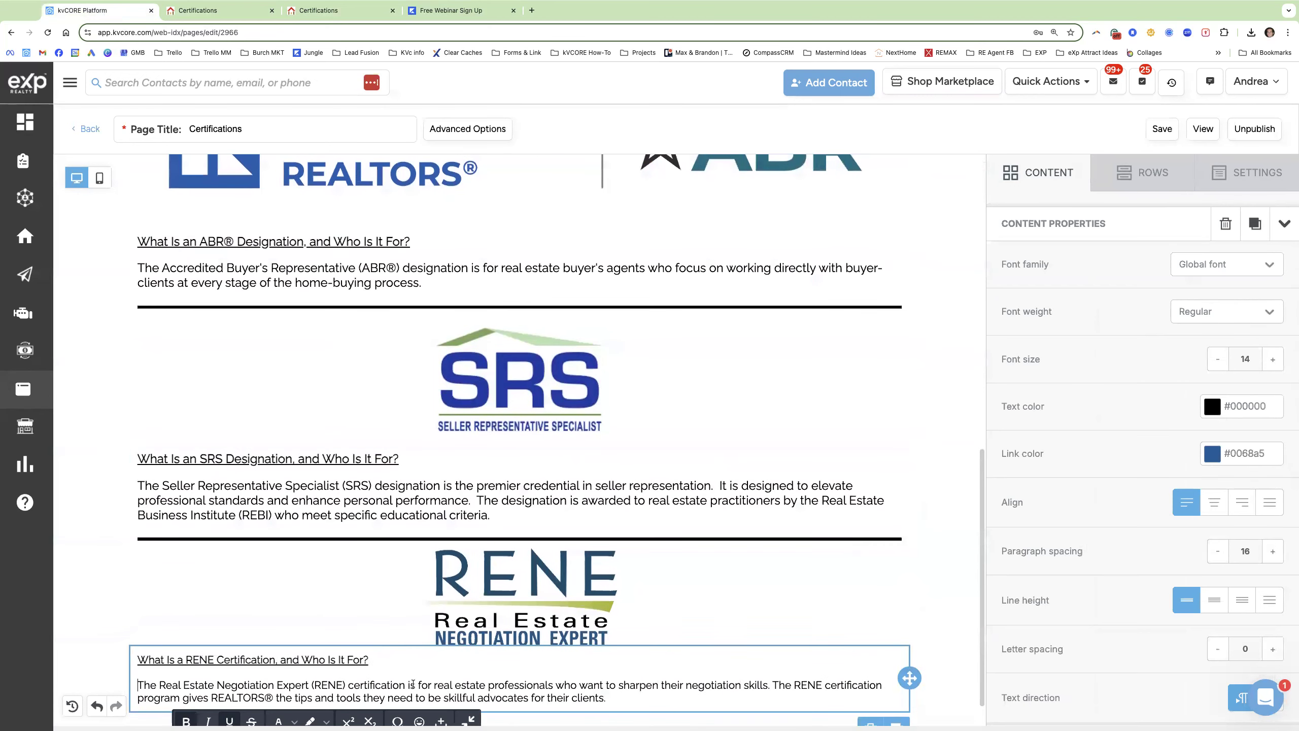
left_click_drag(606, 697, 137, 646)
left_click(1273, 358)
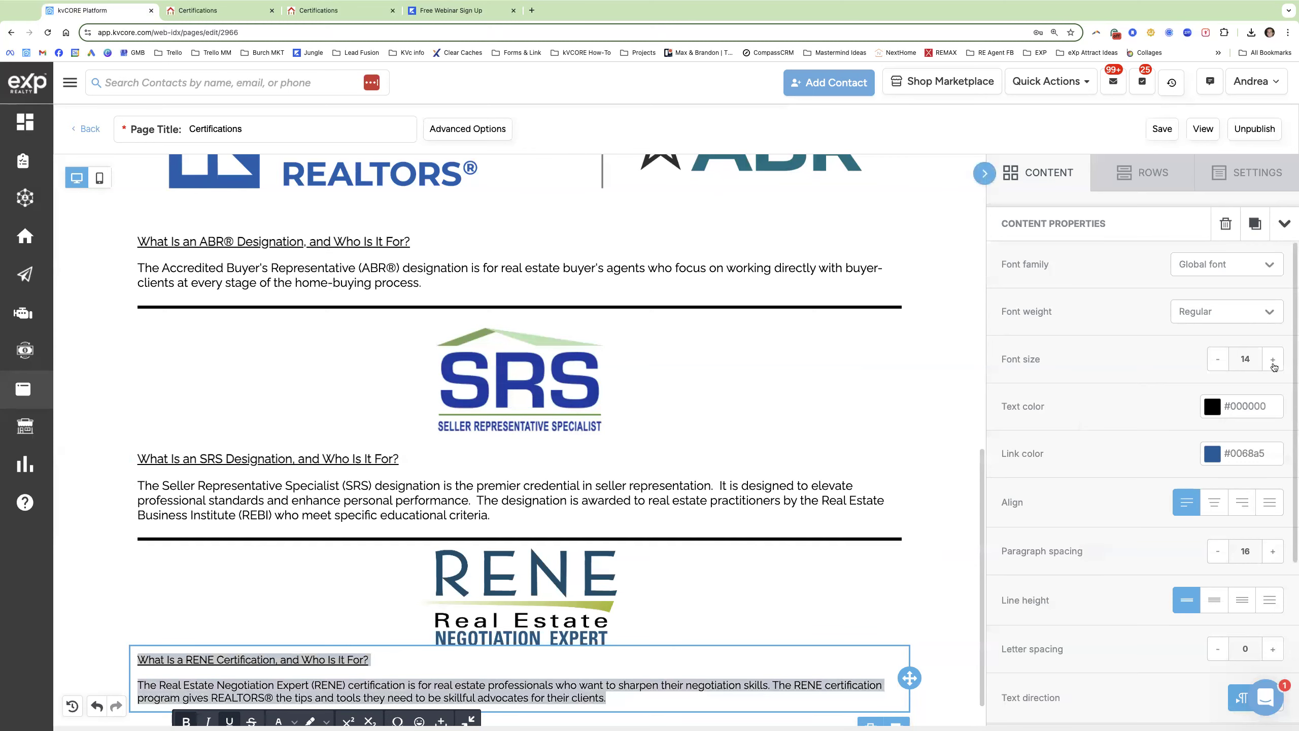
left_click(1273, 359)
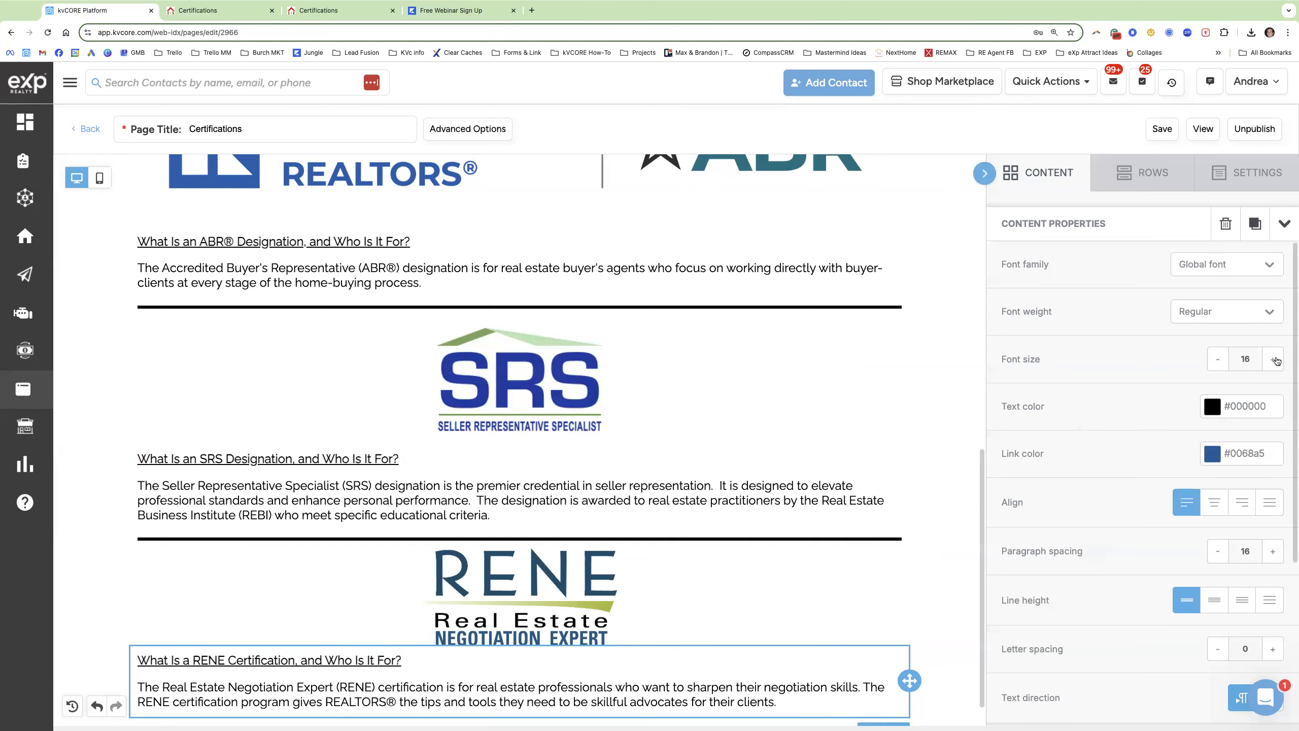
left_click(1161, 135)
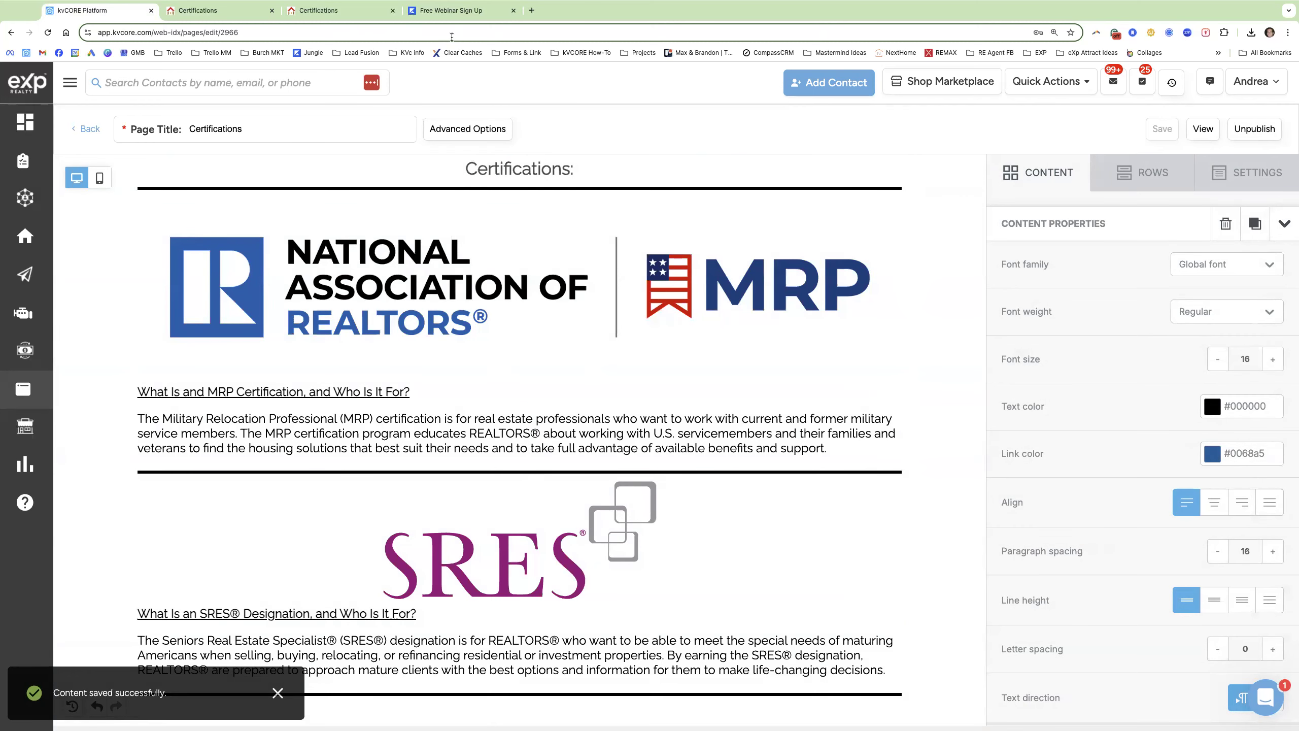
Reload the live Certifications page and review the text size of its certification sections.
left_click(239, 17)
left_click(47, 33)
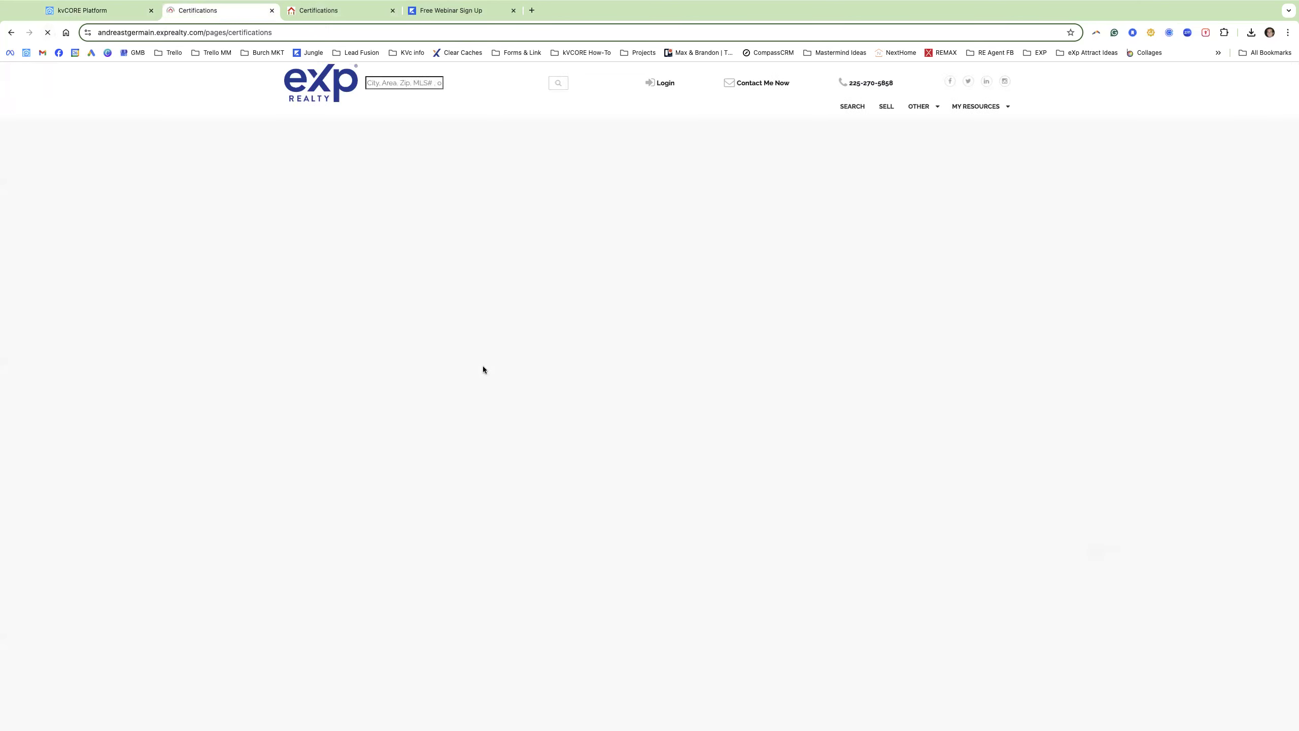
scroll(461, 314, "up", 3)
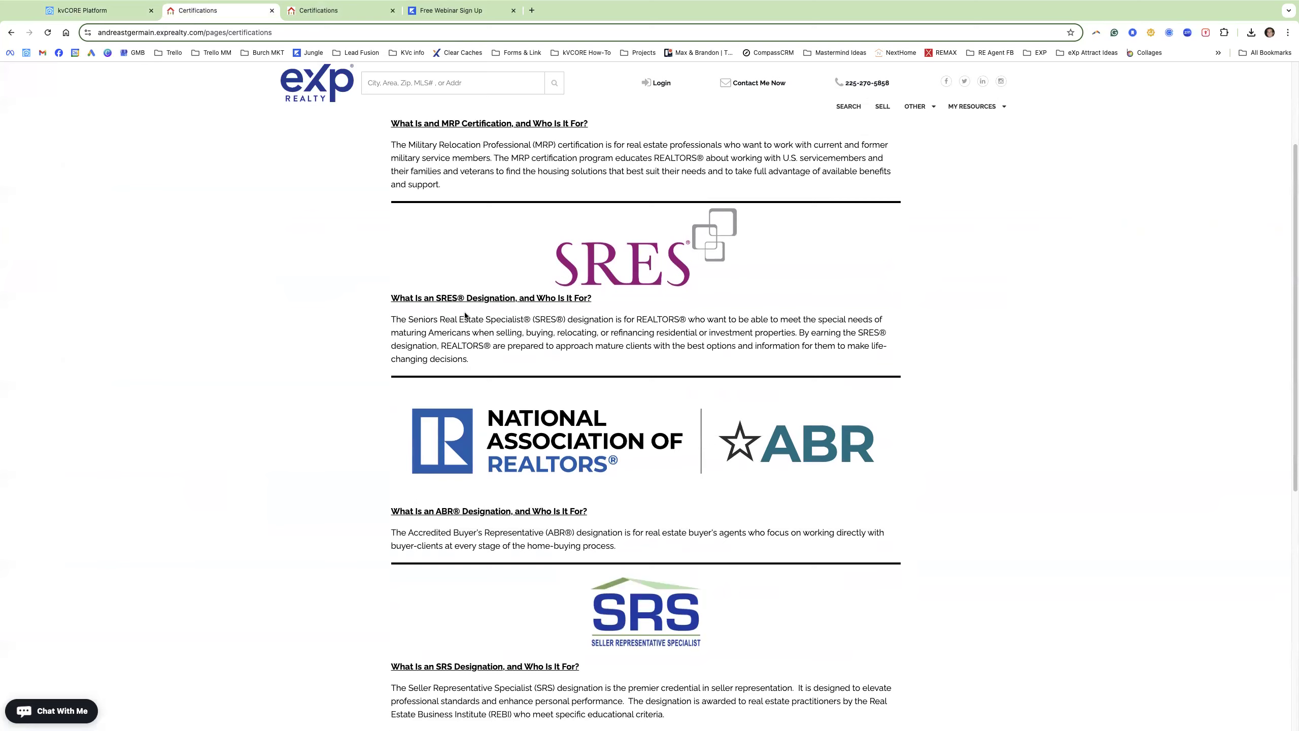
scroll(485, 346, "up", 3)
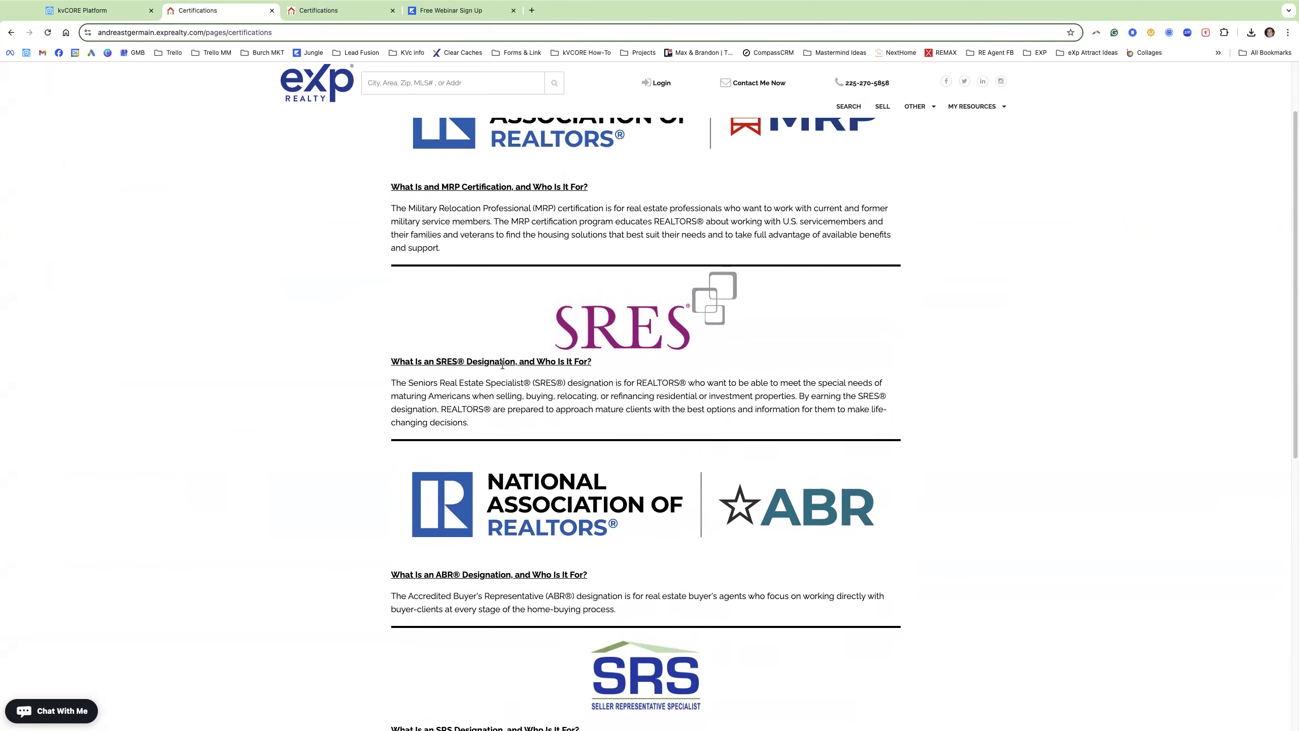
scroll(533, 399, "up", 2)
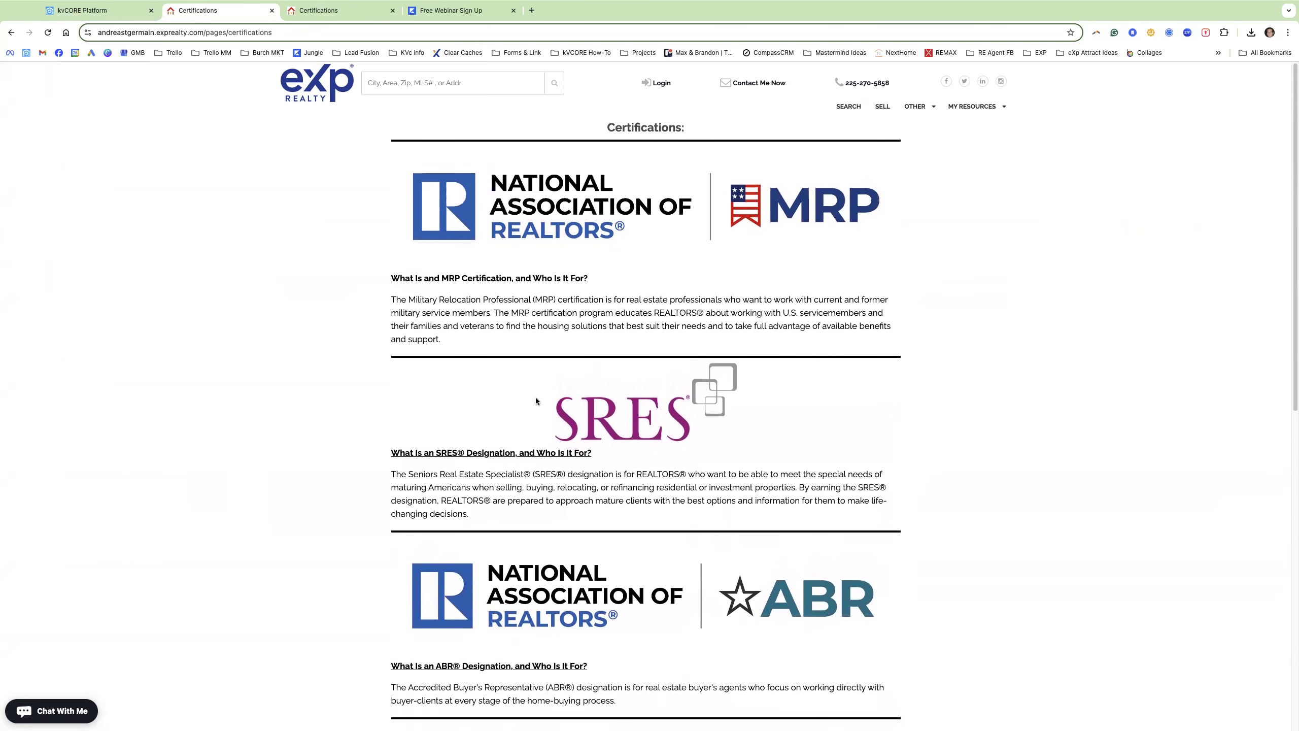
scroll(516, 371, "down", 3)
scroll(515, 372, "down", 1)
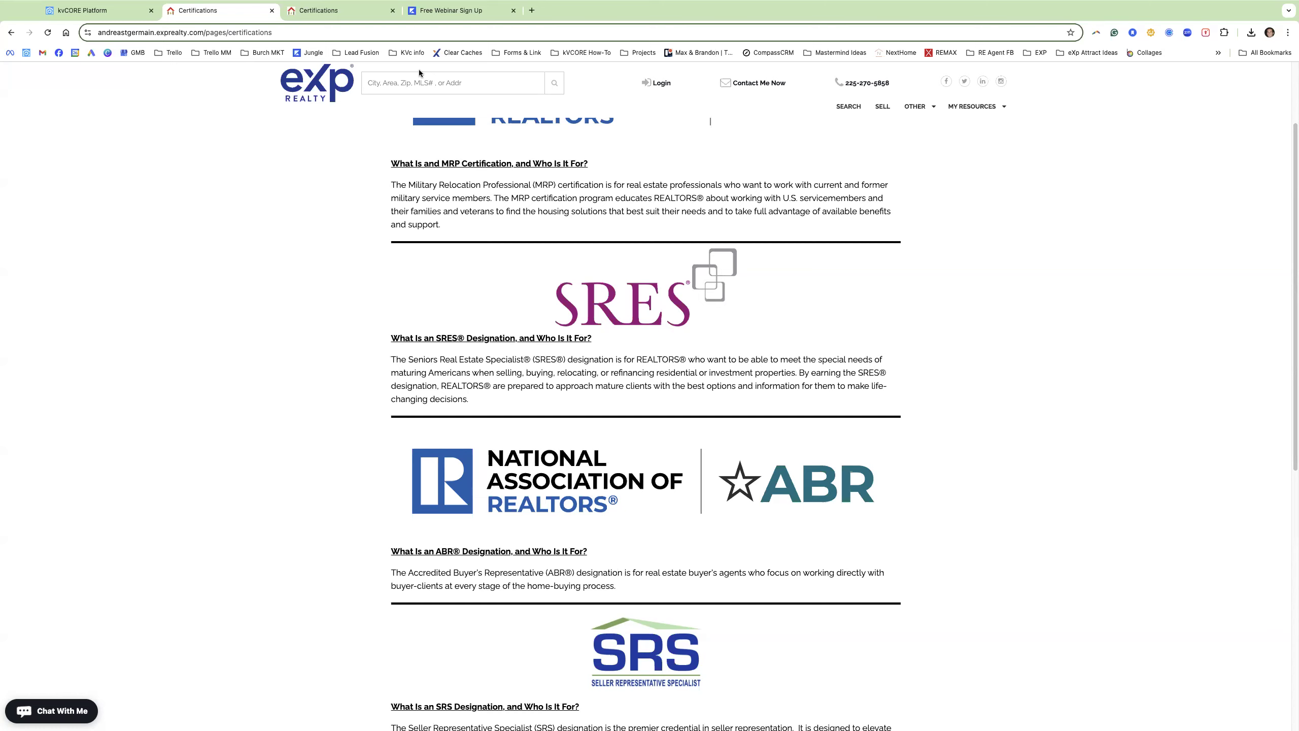
Return to kvCORE, view the Support & Training courses and launch the Agent Quick Start course.
left_click(82, 10)
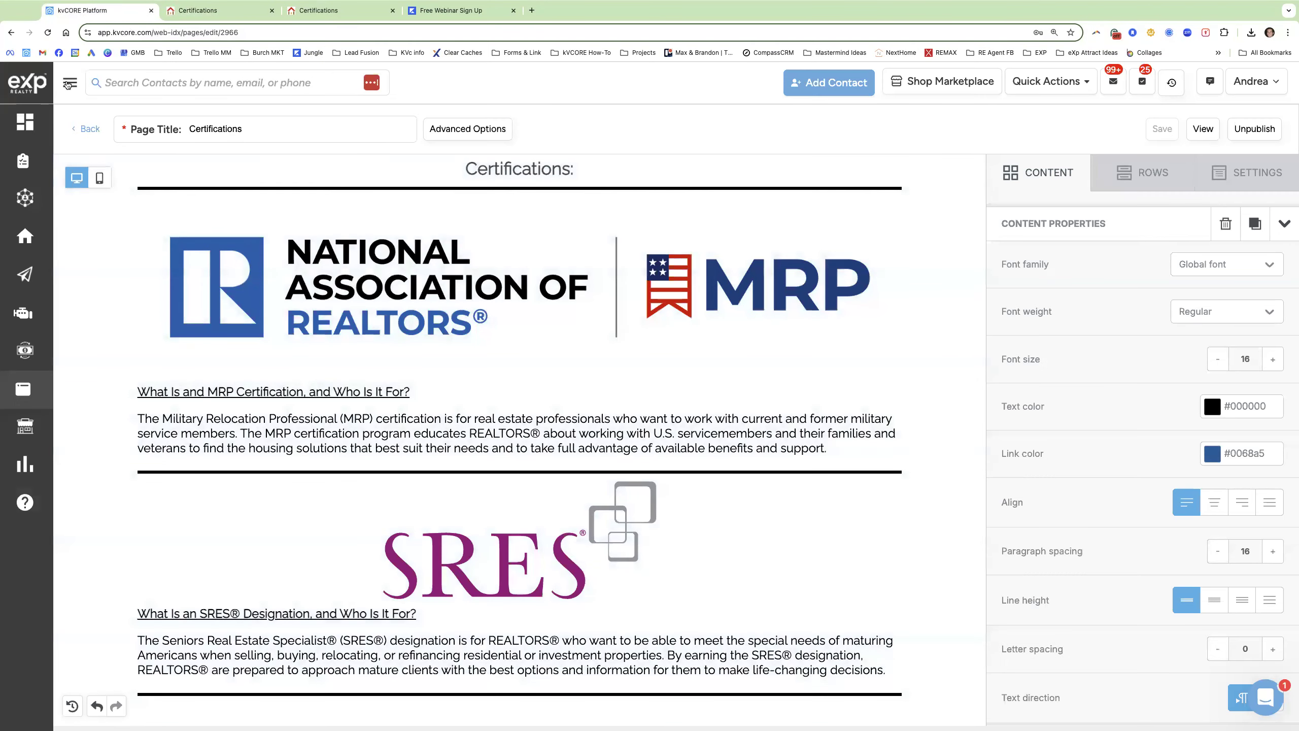
left_click(69, 83)
mouse_move(73, 506)
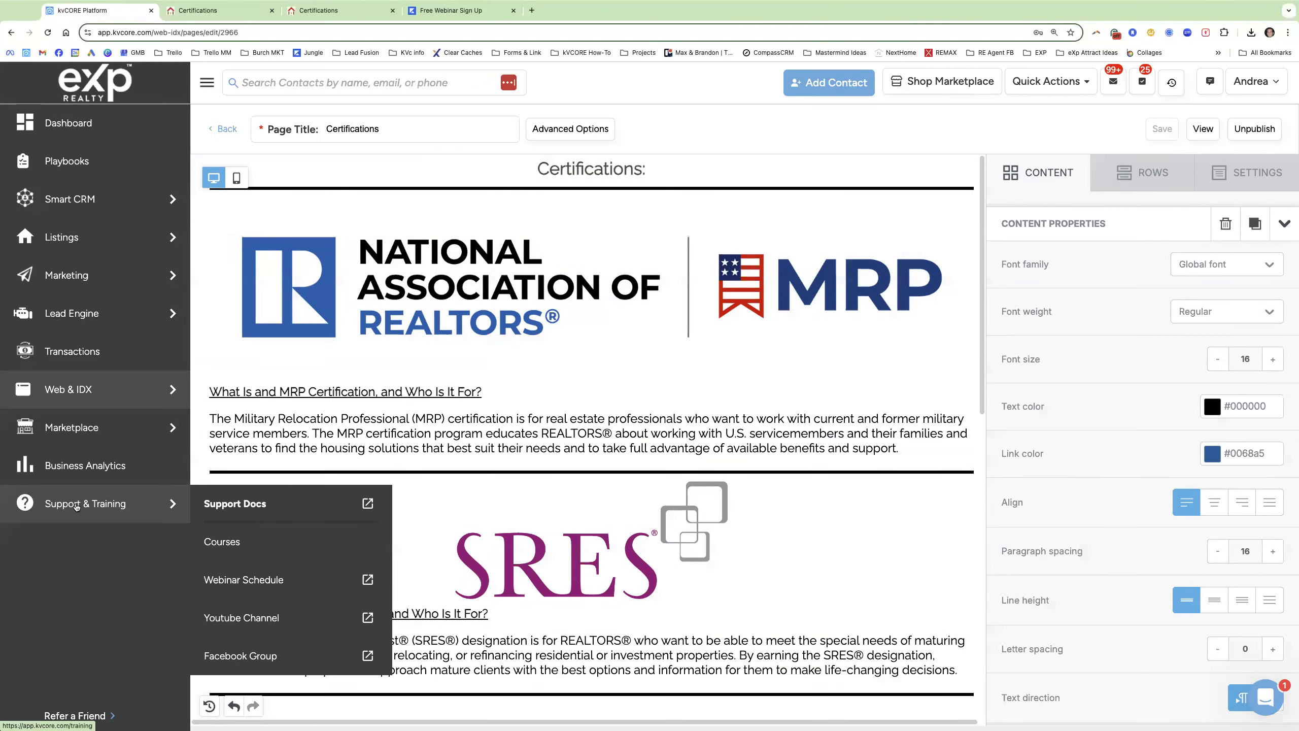
left_click(220, 542)
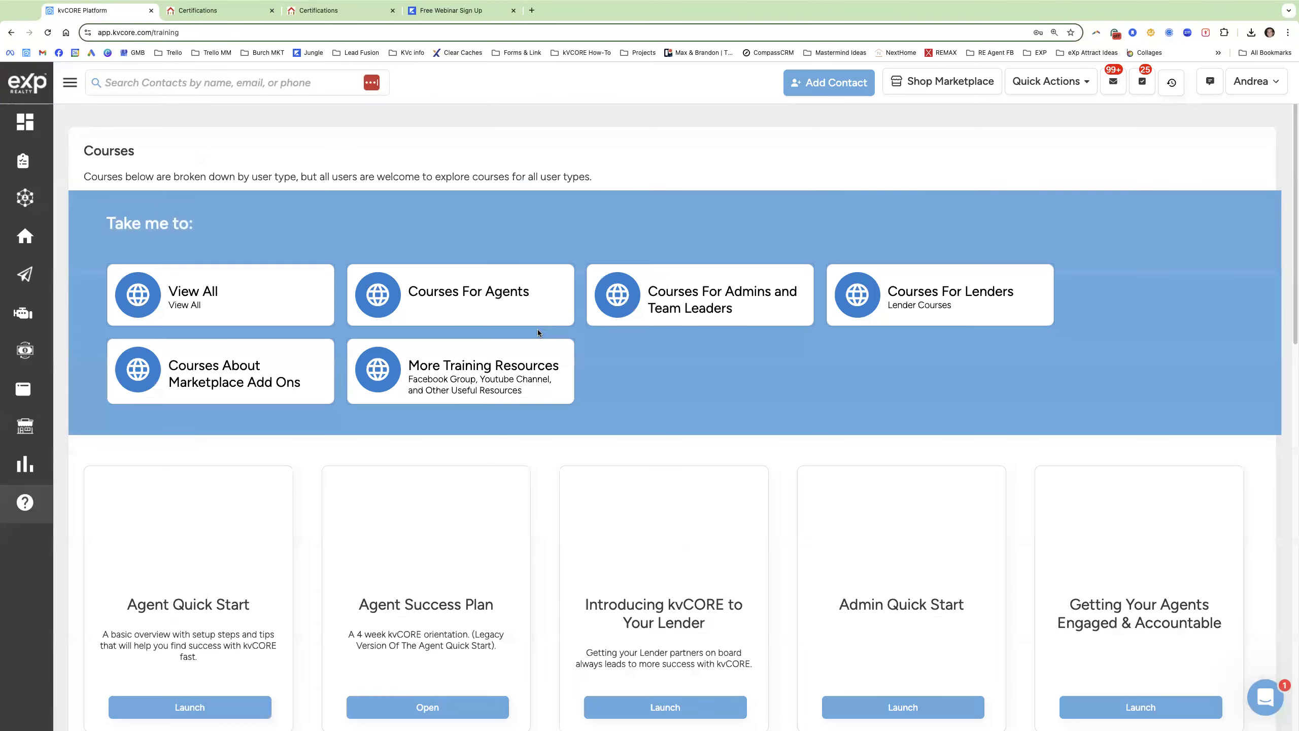
key("ctrl+v")
scroll(575, 303, "down", 4)
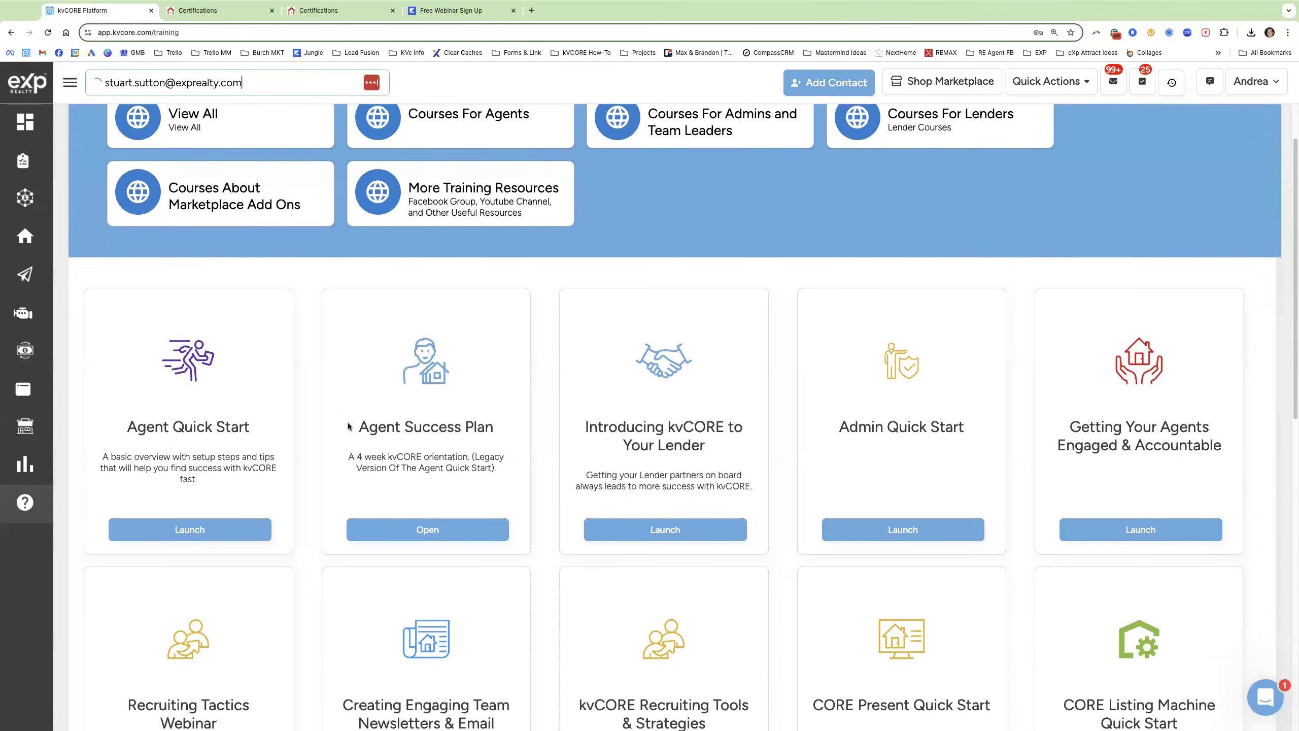
left_click(198, 532)
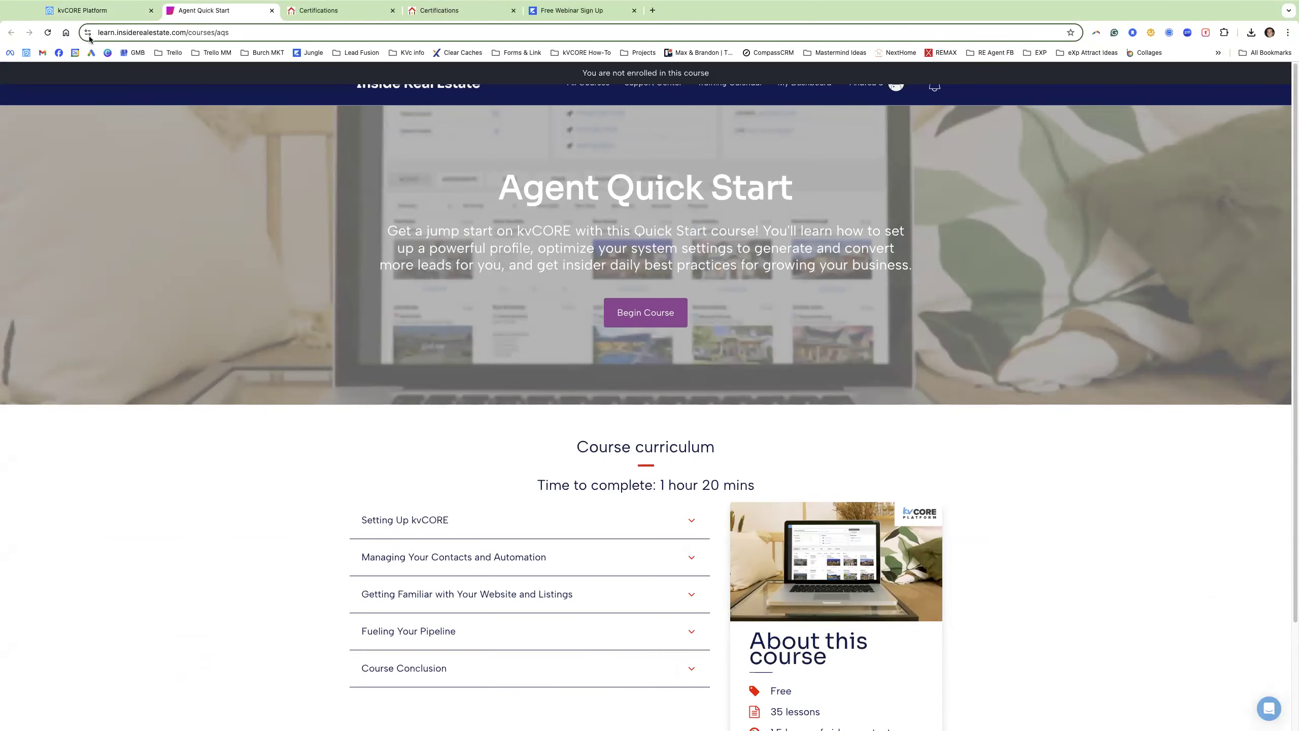
Look over kvCORE's Support & Training options, including the courses and webinar schedule, and return to the Agent Quick Start course page.
left_click(92, 10)
mouse_move(31, 509)
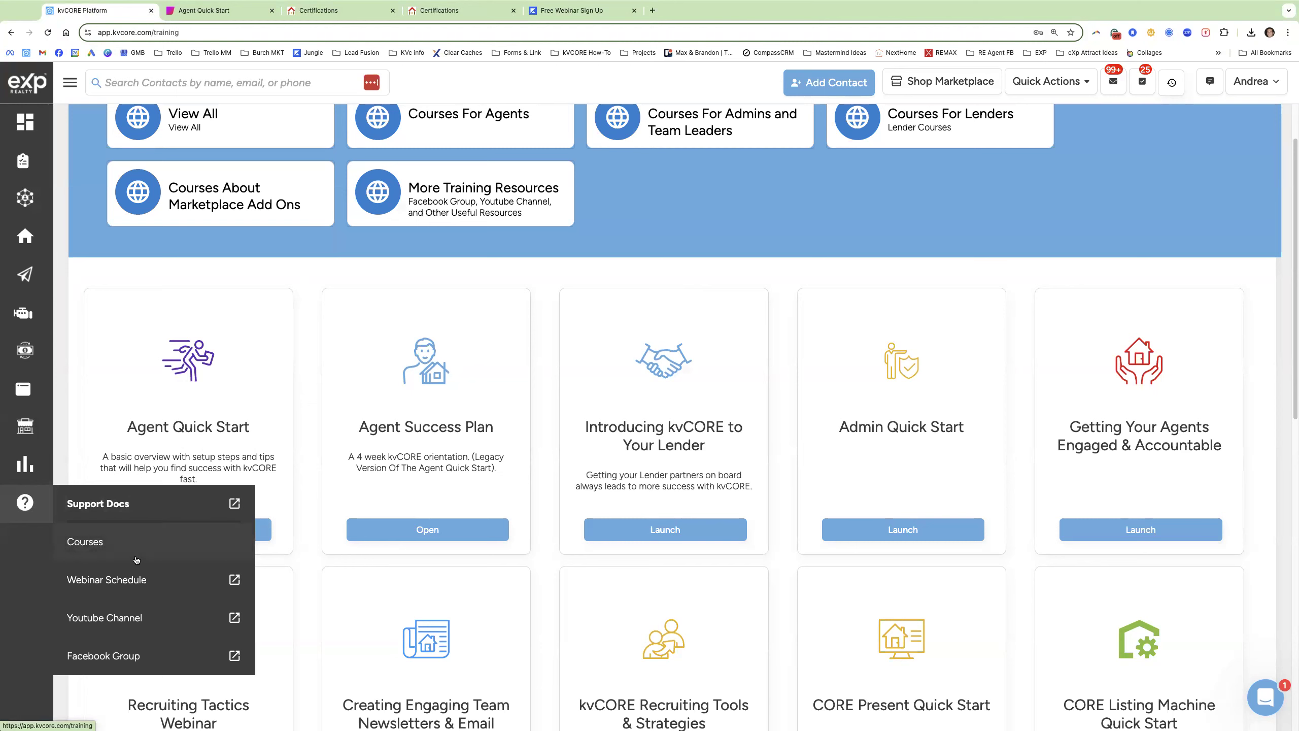
left_click(220, 11)
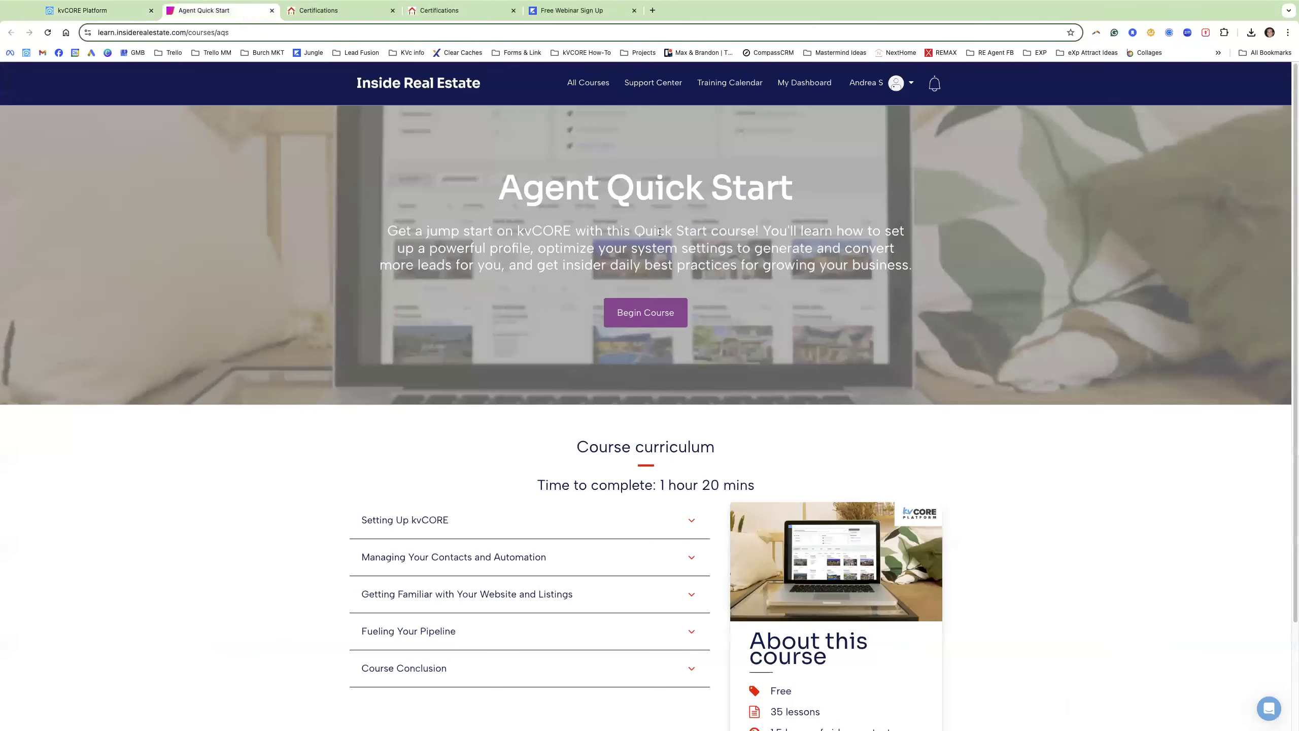